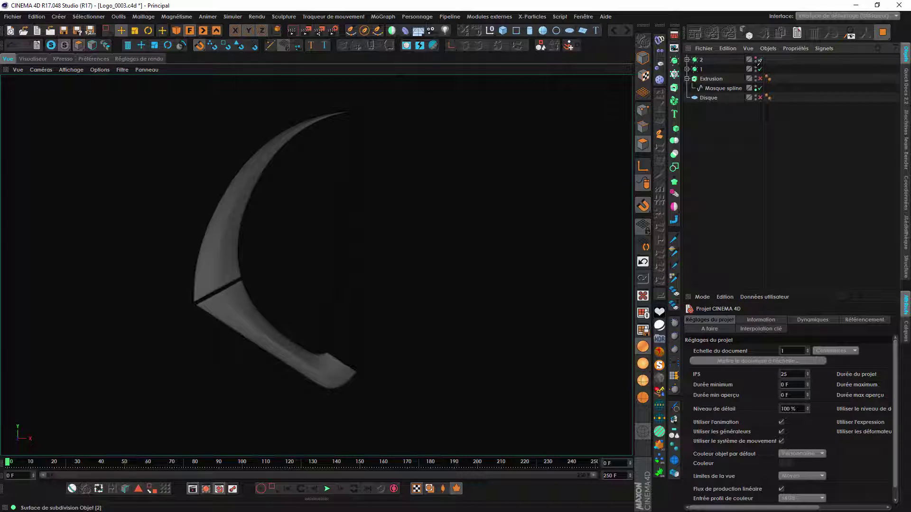
# - Split the bottom and top right-side points off Masque spline into a separate spline and place it outside the Extrusion object
pyautogui.click(719, 89)
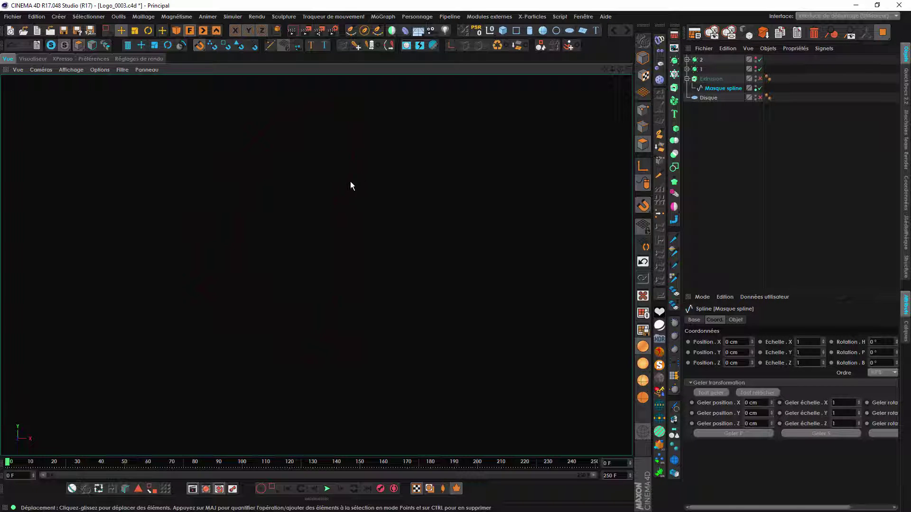
pyautogui.click(643, 110)
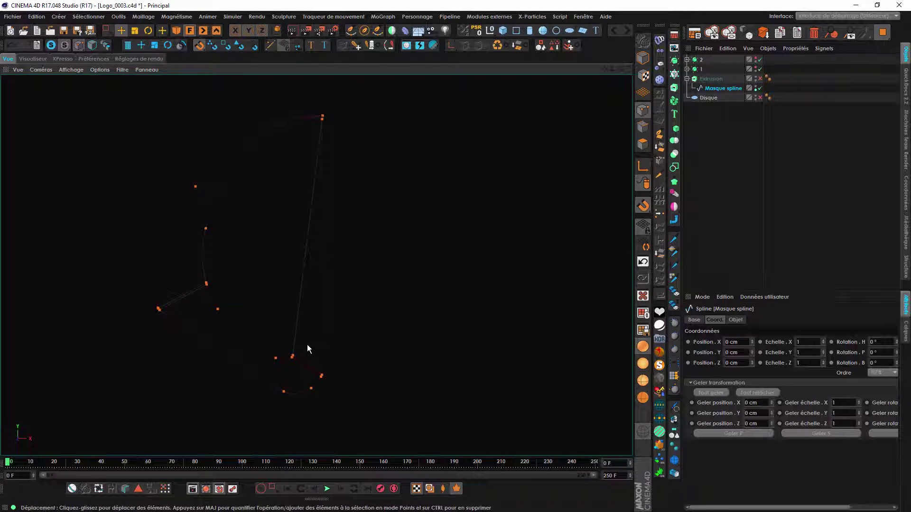
pyautogui.click(293, 356)
pyautogui.rightClick(456, 290)
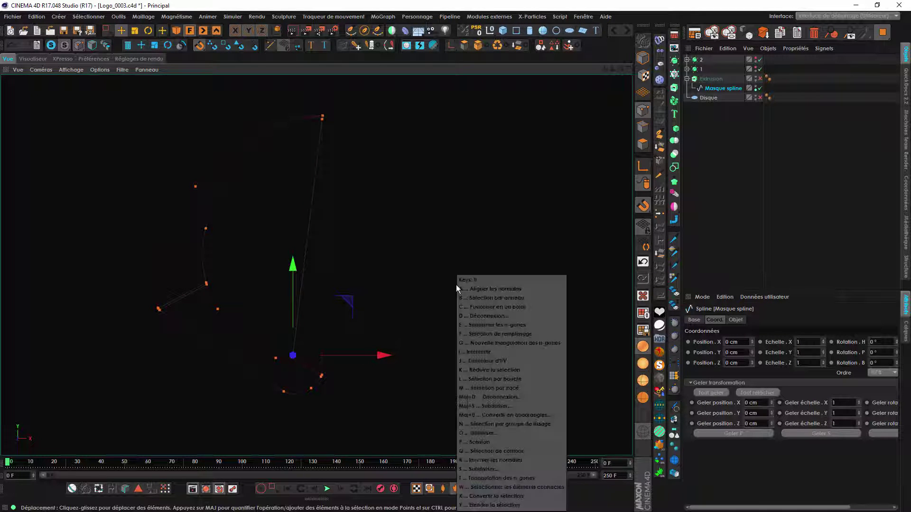
pyautogui.click(456, 289)
pyautogui.rightClick(457, 286)
pyautogui.click(457, 288)
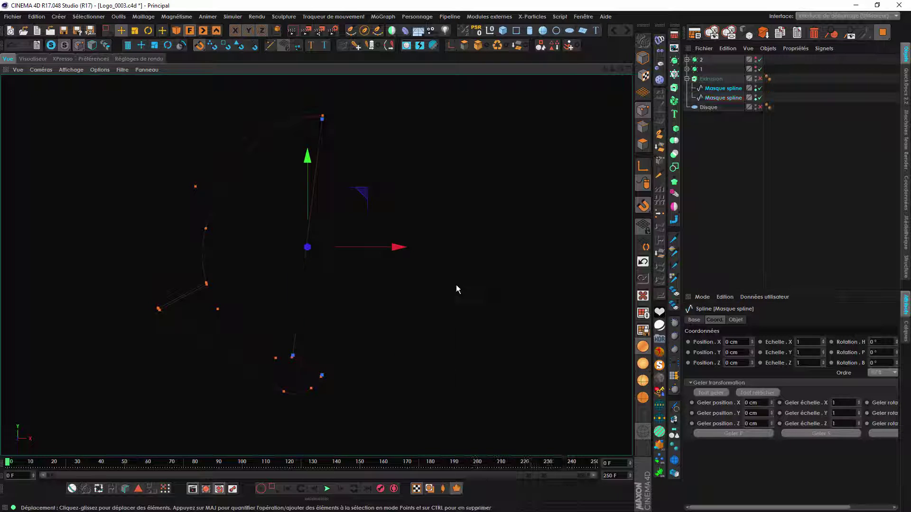
pyautogui.moveTo(716, 98); pyautogui.dragTo(728, 117)
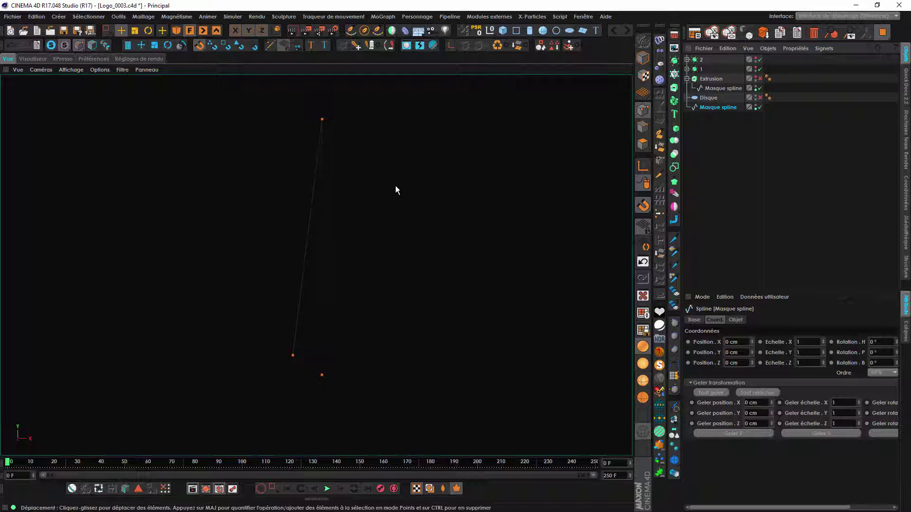
# - Put the separated spline under a new Extrusion object and convert the extrusion to editable polygons
pyautogui.keyDown('alt'); pyautogui.click(674, 87); pyautogui.keyUp('alt')
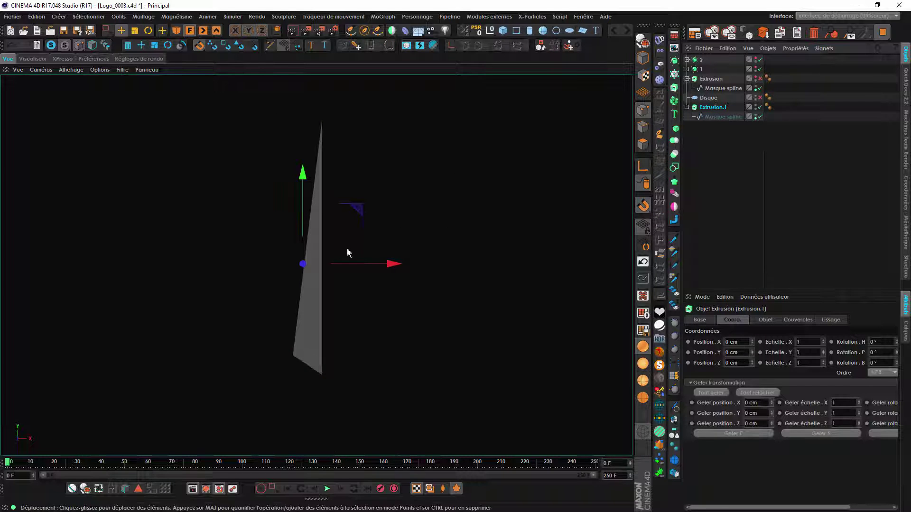
pyautogui.keyDown('alt'); pyautogui.moveTo(360, 204); pyautogui.dragTo(263, 249); pyautogui.keyUp('alt')
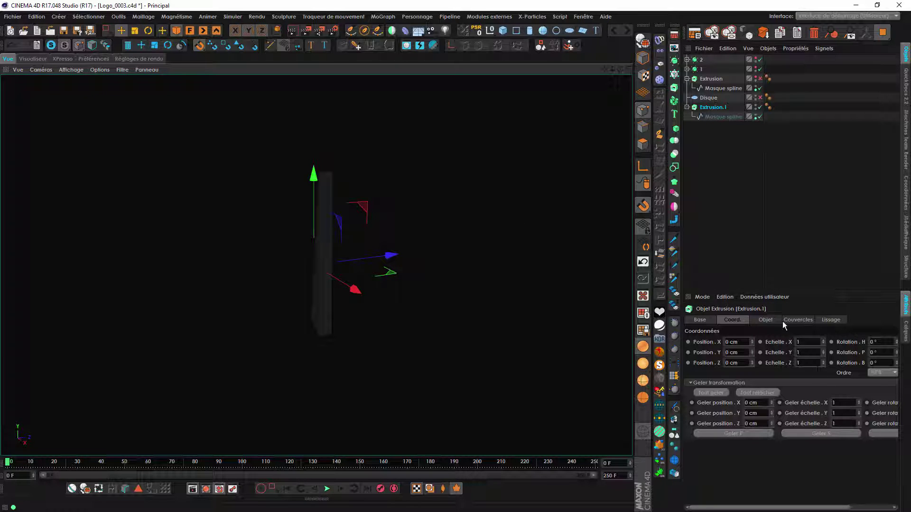
pyautogui.click(797, 320)
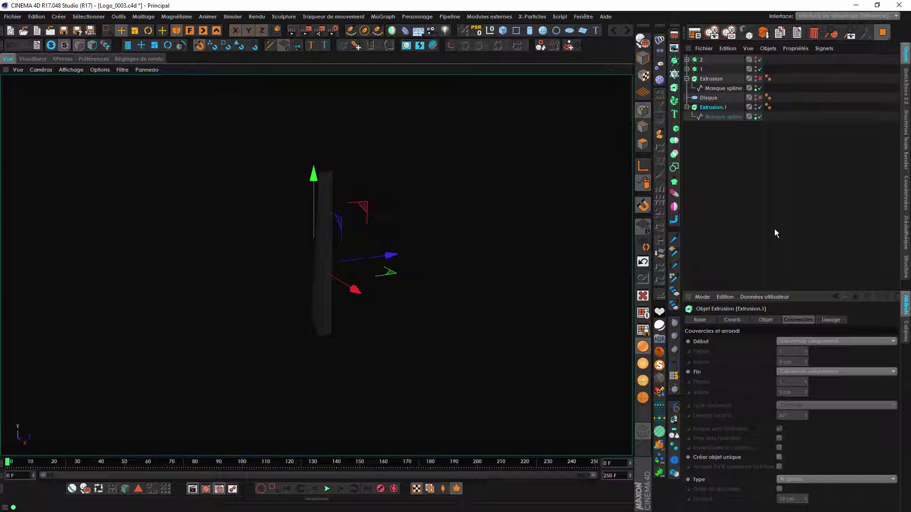
pyautogui.press('c')
# - Delete the converted extrusion's other parts, keeping only the triangular cap Couvercle 1
pyautogui.click(686, 107)
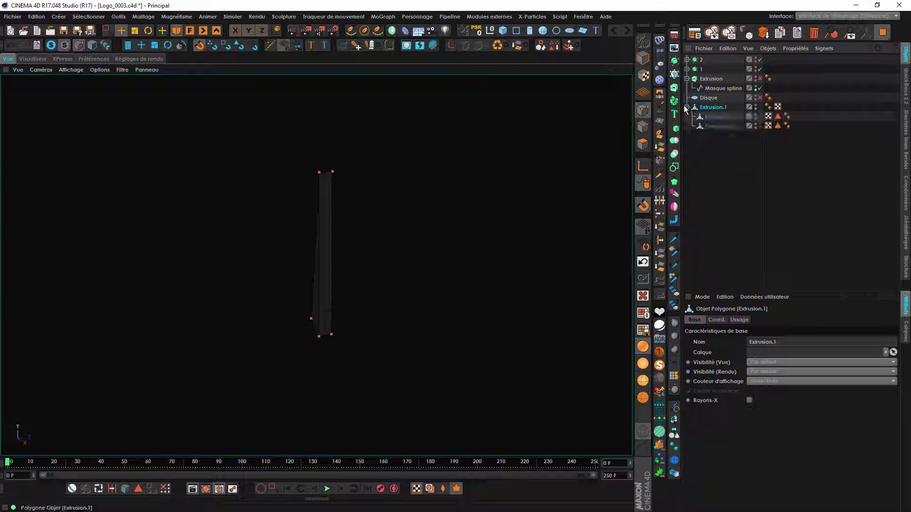
pyautogui.click(718, 117)
pyautogui.press('Delete')
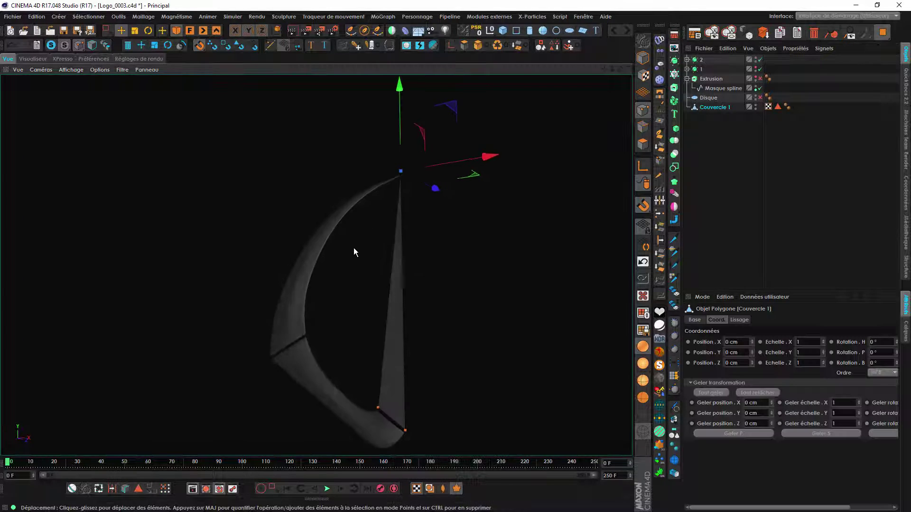
pyautogui.keyDown('alt'); pyautogui.moveTo(353, 248); pyautogui.dragTo(367, 220); pyautogui.keyUp('alt')
pyautogui.keyDown('alt'); pyautogui.moveTo(401, 139); pyautogui.dragTo(351, 153); pyautogui.keyUp('alt')
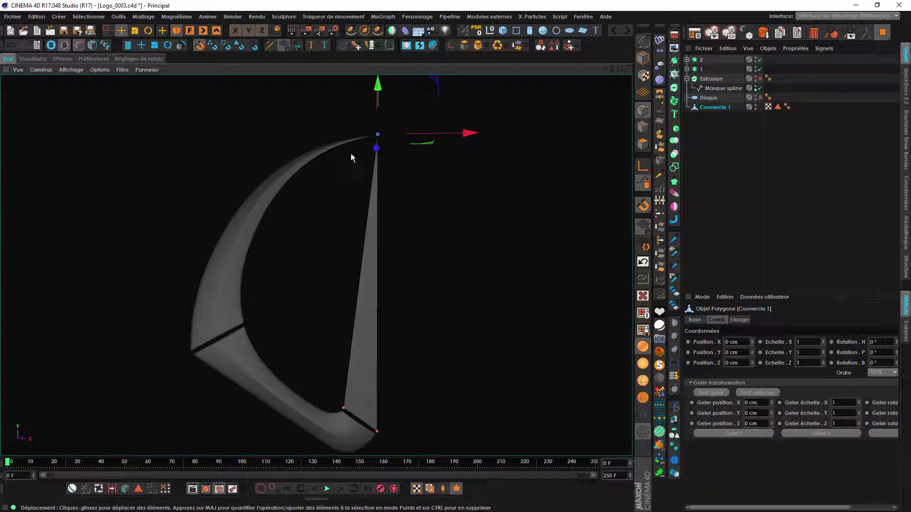
# - Cut across the triangular cap just below its upper tip with the Knife in line mode
pyautogui.click(190, 31)
pyautogui.scroll(5, 339, 186)
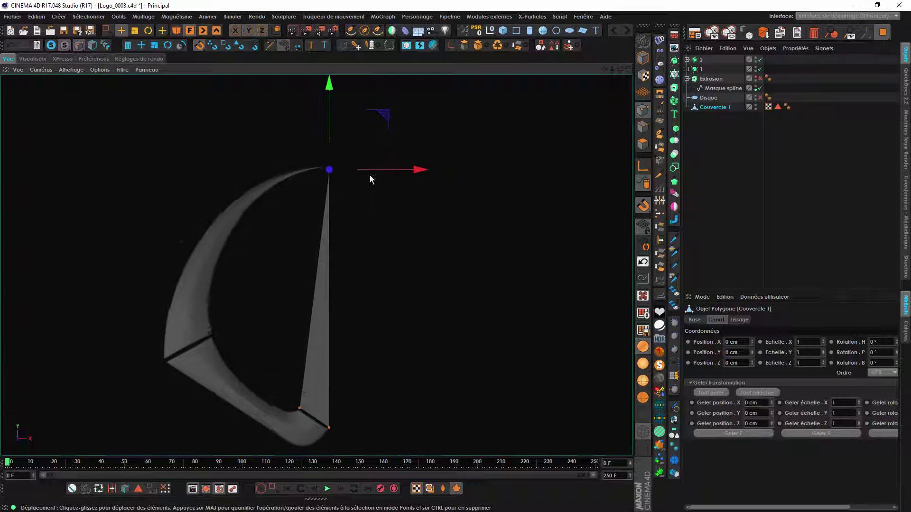
pyautogui.press('k')
pyautogui.scroll(2, 302, 167)
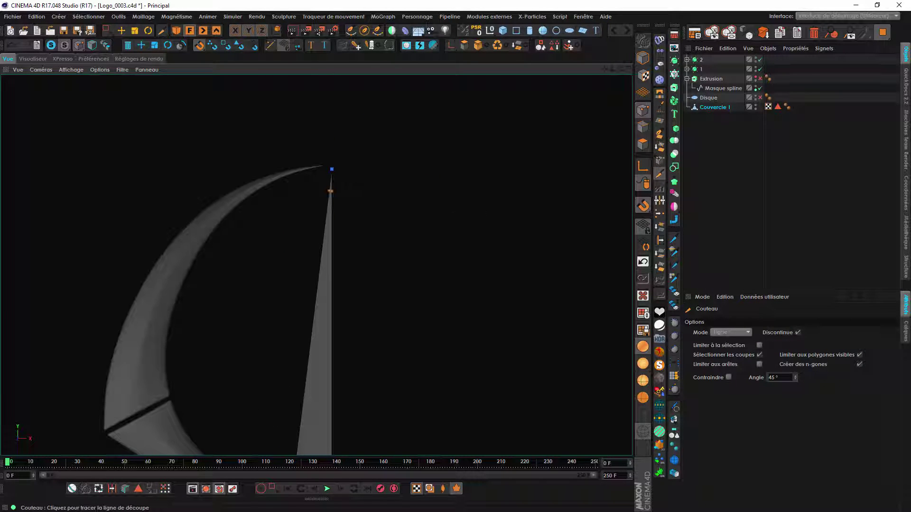
pyautogui.scroll(-1, 341, 142)
pyautogui.press('9')
pyautogui.scroll(-1, 365, 176)
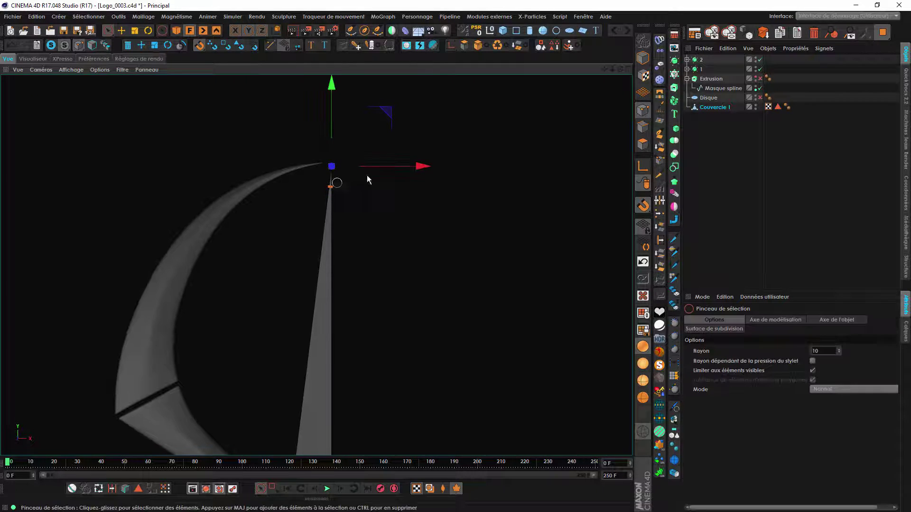
# - Select the two long side edges of the triangular cap below the cut in edge mode
pyautogui.click(644, 126)
pyautogui.scroll(6, 340, 179)
pyautogui.keyDown('alt'); pyautogui.moveTo(366, 192); pyautogui.dragTo(318, 229); pyautogui.keyUp('alt')
pyautogui.keyDown('alt'); pyautogui.moveTo(319, 230); pyautogui.dragTo(320, 219, button='middle'); pyautogui.keyUp('alt')
pyautogui.keyDown('shift'); pyautogui.click(330, 298); pyautogui.keyUp('shift')
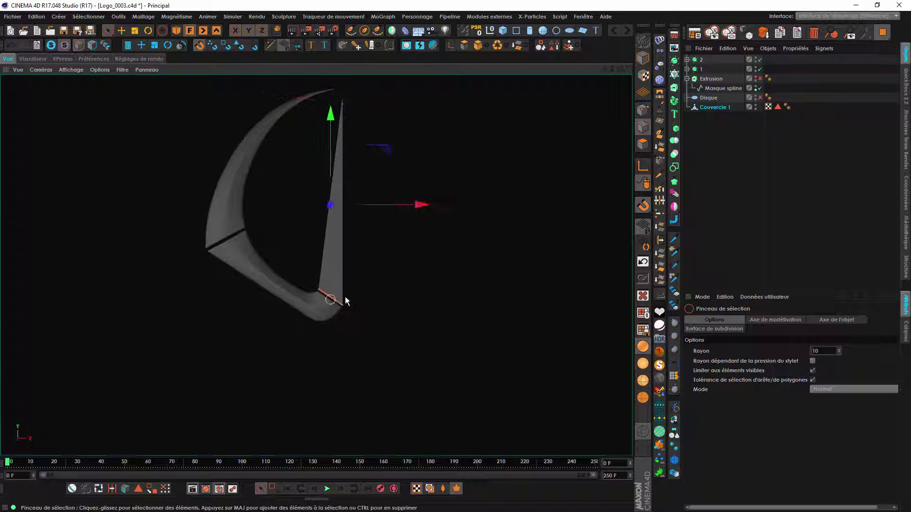
pyautogui.keyDown('alt'); pyautogui.moveTo(346, 301); pyautogui.dragTo(345, 357, button='middle'); pyautogui.keyUp('alt')
pyautogui.moveTo(381, 222); pyautogui.dragTo(282, 241)
pyautogui.keyDown('alt'); pyautogui.moveTo(339, 241); pyautogui.dragTo(296, 246, button='middle'); pyautogui.keyUp('alt')
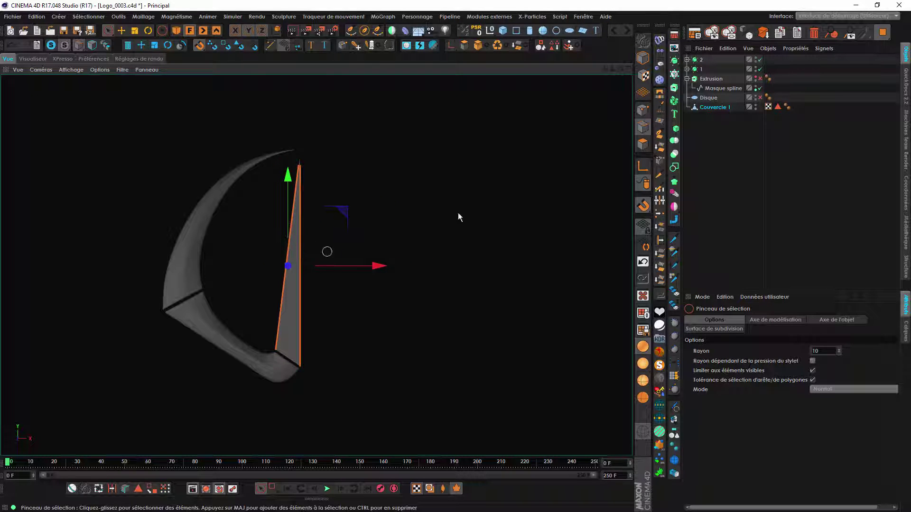
# - Divide the cap's two long side edges with a subdivision of 6, without creating n-gons
pyautogui.click(659, 188)
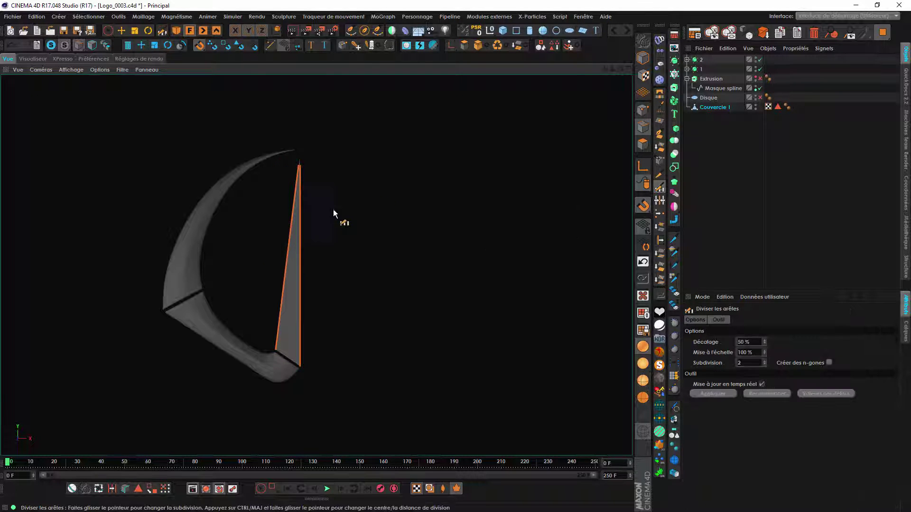
pyautogui.keyDown('alt'); pyautogui.moveTo(333, 209); pyautogui.dragTo(376, 218); pyautogui.keyUp('alt')
pyautogui.rightClick(378, 218)
pyautogui.click(433, 320)
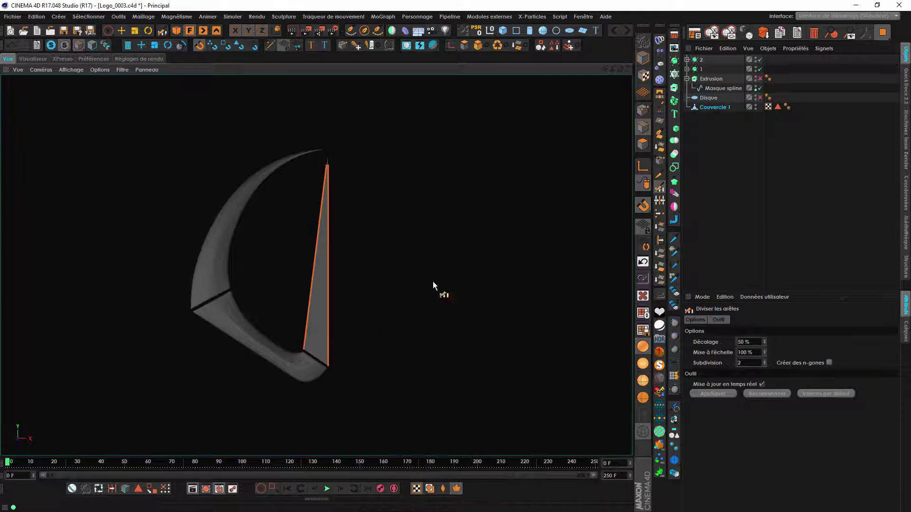
pyautogui.moveTo(432, 283); pyautogui.dragTo(457, 284)
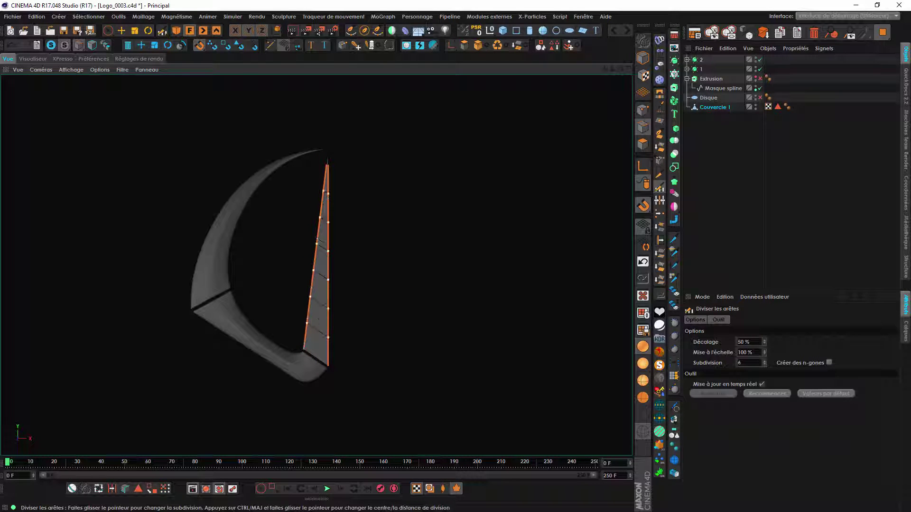
pyautogui.keyDown('alt'); pyautogui.moveTo(332, 259); pyautogui.dragTo(345, 279); pyautogui.keyUp('alt')
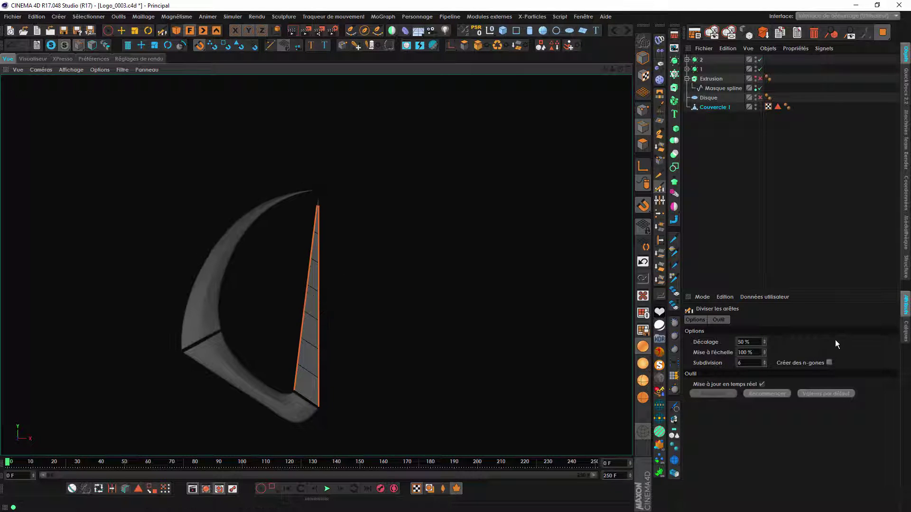
pyautogui.keyDown('alt'); pyautogui.moveTo(361, 284); pyautogui.dragTo(315, 272, button='middle'); pyautogui.keyUp('alt')
pyautogui.scroll(2, 335, 266)
pyautogui.press('space')
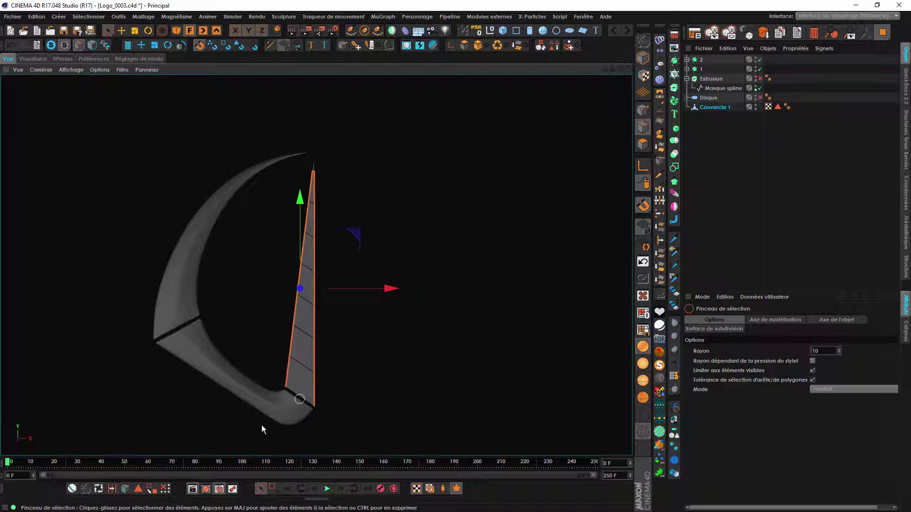
# - Select the ring of cross edges along the cap, leaving out the side edge at its tip
pyautogui.click(112, 488)
pyautogui.click(298, 389)
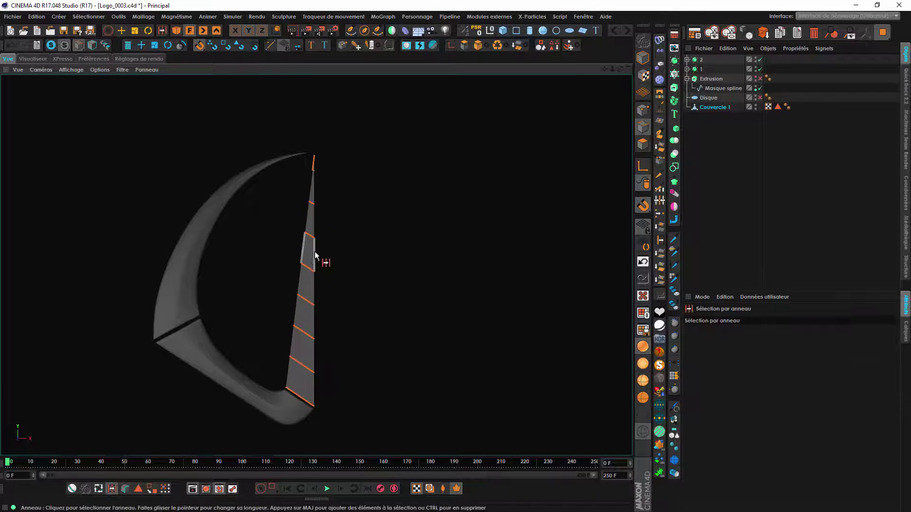
pyautogui.scroll(5, 315, 254)
pyautogui.press('9')
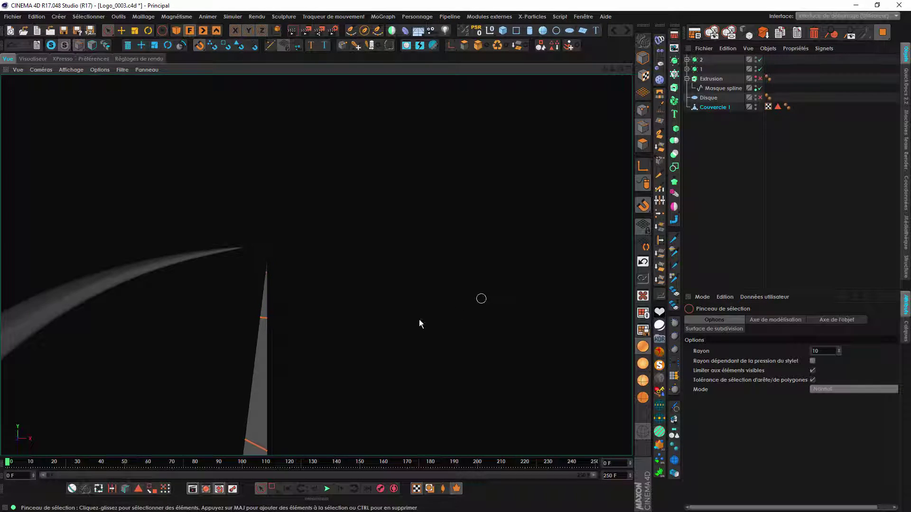
pyautogui.scroll(-5, 297, 283)
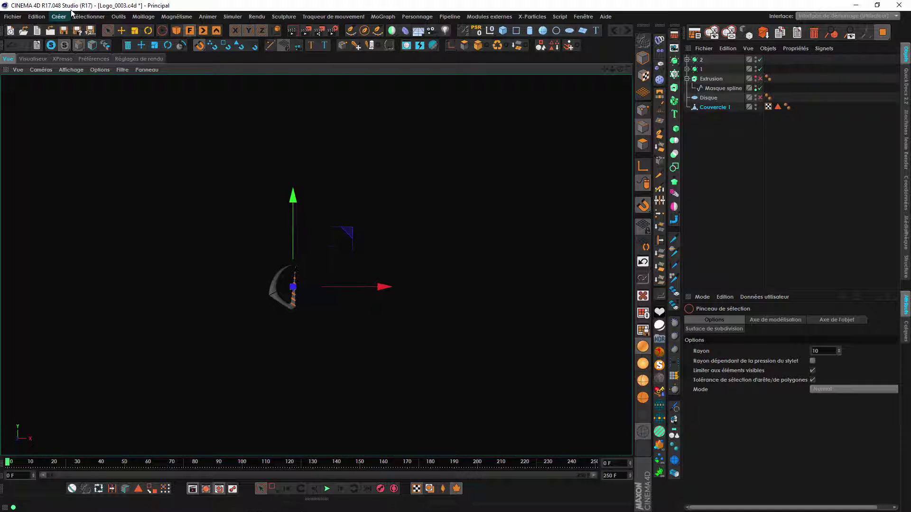
pyautogui.click(88, 17)
pyautogui.click(335, 177)
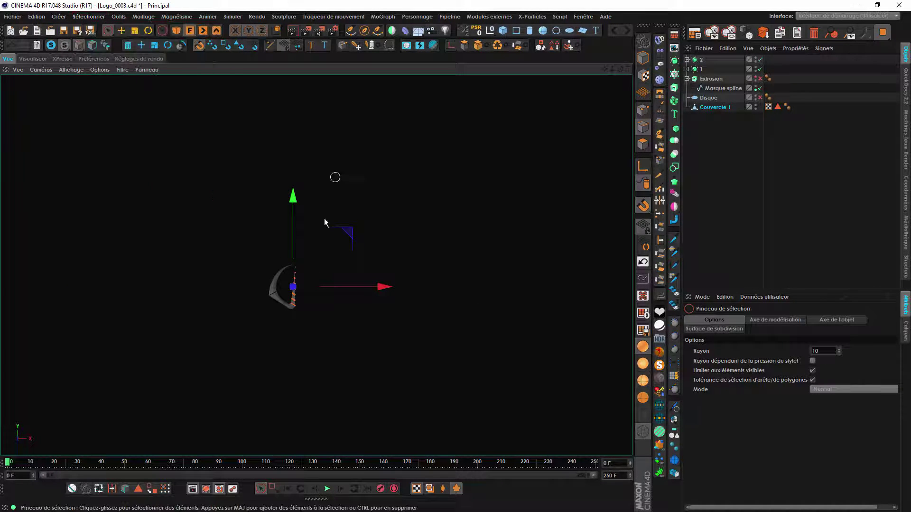
pyautogui.scroll(3, 304, 284)
pyautogui.scroll(6, 304, 286)
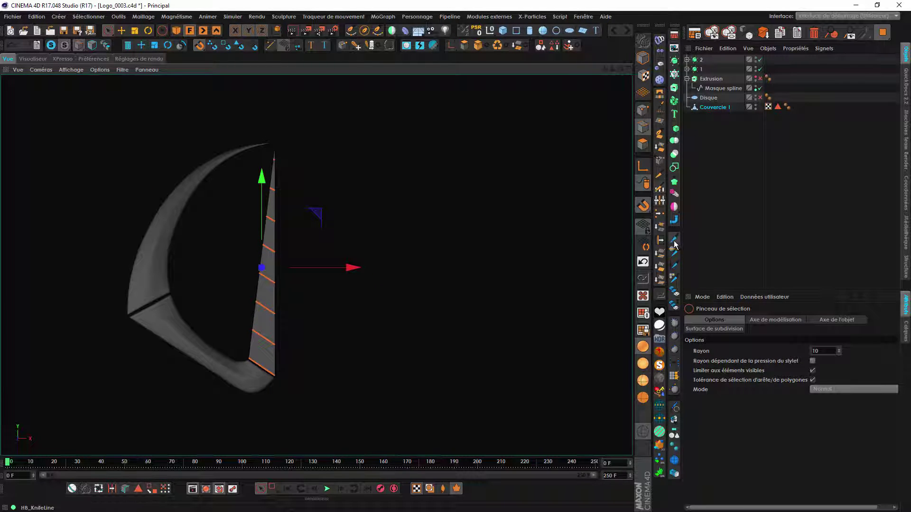
# - Divide the selected cross edges with a subdivision of 1 to add a lengthwise edge line down the cap's middle
pyautogui.click(660, 188)
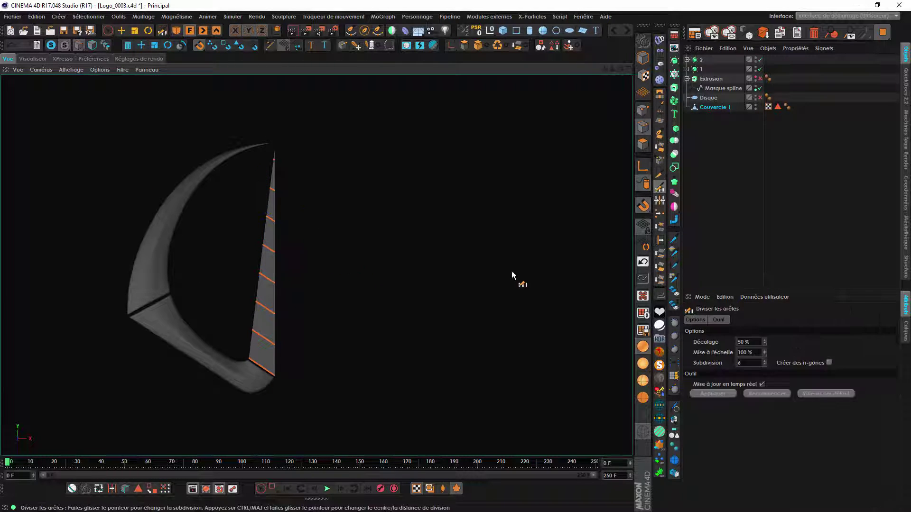
pyautogui.moveTo(328, 266); pyautogui.dragTo(309, 265)
pyautogui.scroll(8, 284, 328)
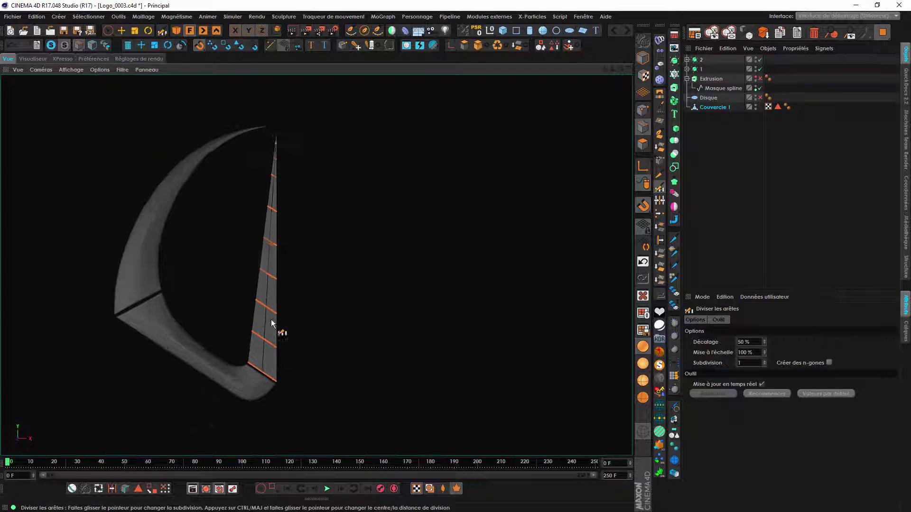
pyautogui.scroll(3, 301, 320)
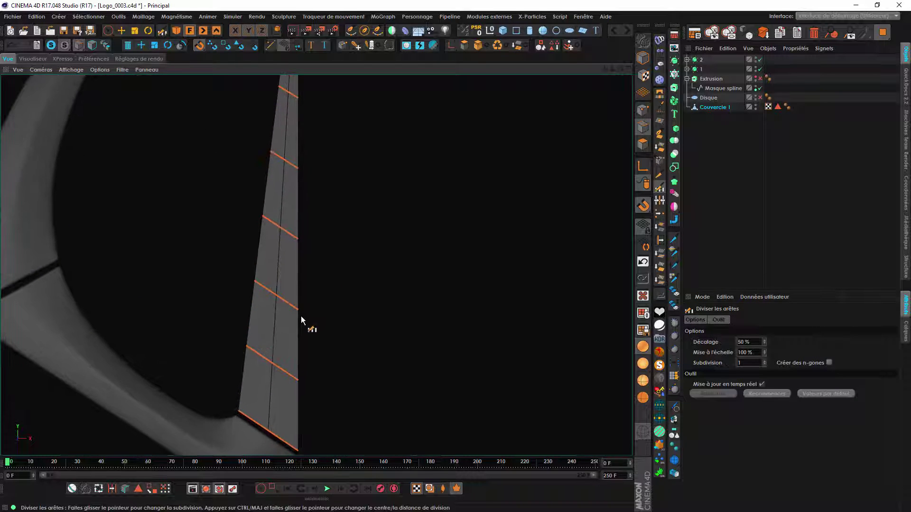
pyautogui.rightClick(299, 275)
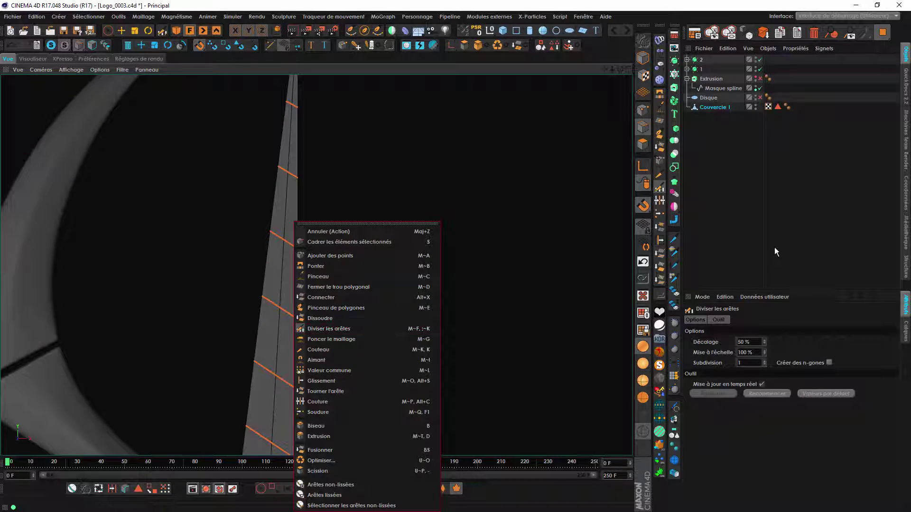
pyautogui.click(334, 329)
pyautogui.keyDown('alt'); pyautogui.moveTo(312, 197); pyautogui.dragTo(320, 415, button='middle'); pyautogui.keyUp('alt')
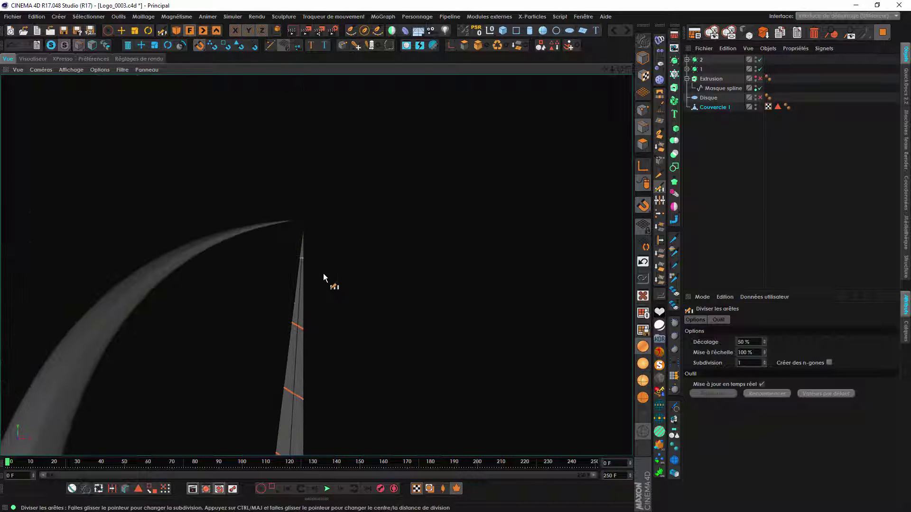
pyautogui.keyDown('alt'); pyautogui.moveTo(323, 273); pyautogui.dragTo(398, 248, button='right'); pyautogui.keyUp('alt')
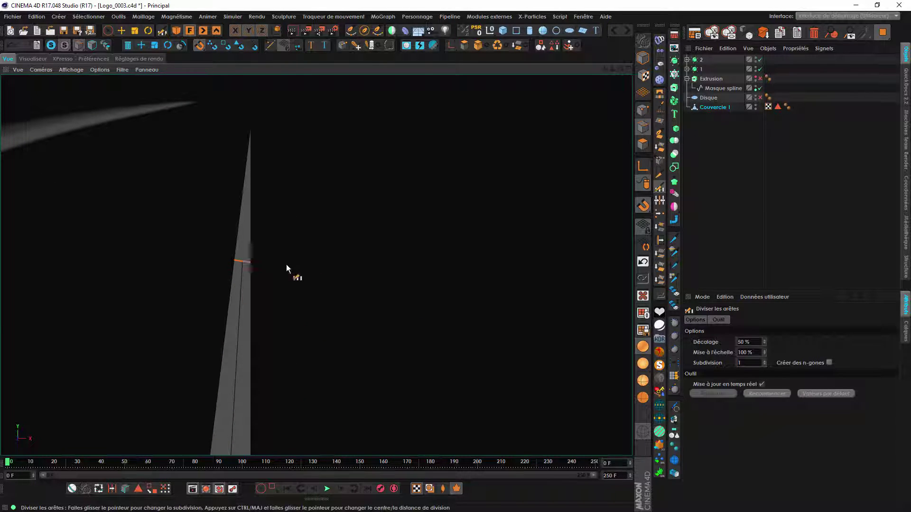
pyautogui.scroll(-5, 265, 332)
pyautogui.scroll(5, 332, 327)
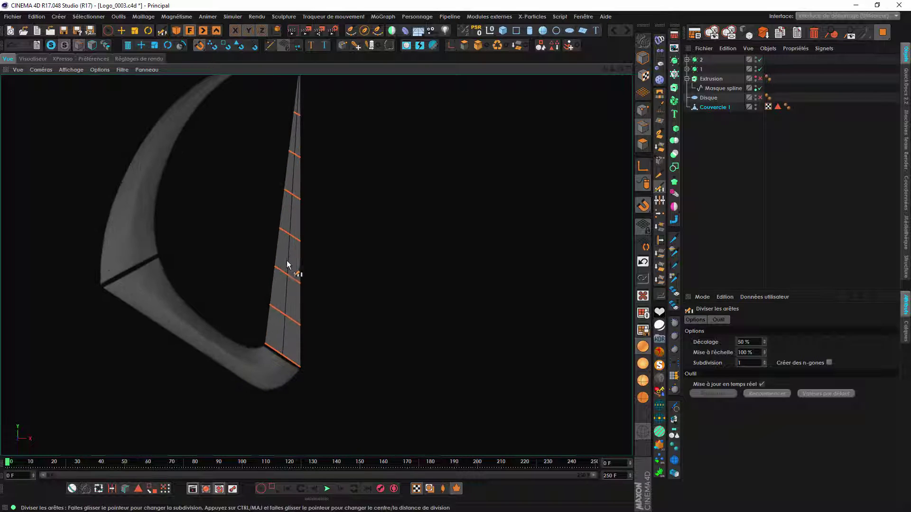
# - Activate the Move tool and select the lengthwise edge loop running down the middle of the cap
pyautogui.click(121, 32)
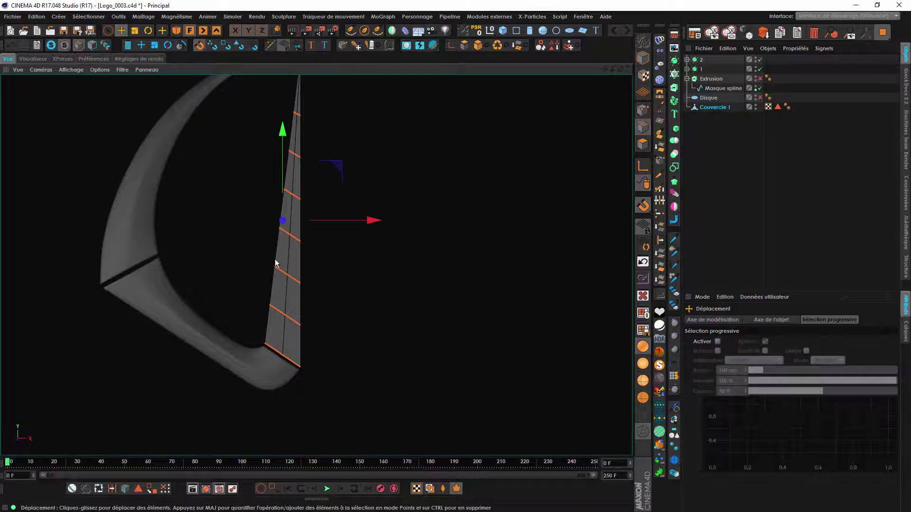
pyautogui.doubleClick(284, 289)
pyautogui.keyDown('alt'); pyautogui.moveTo(294, 152); pyautogui.dragTo(303, 212, button='middle'); pyautogui.keyUp('alt')
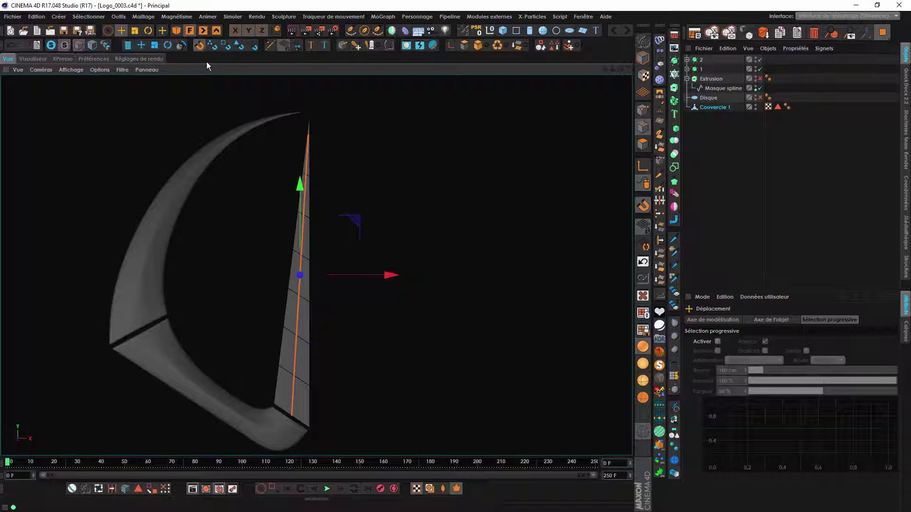
# - Set the Z position of the cap's lengthwise middle edge loop to -10 cm
pyautogui.click(176, 31)
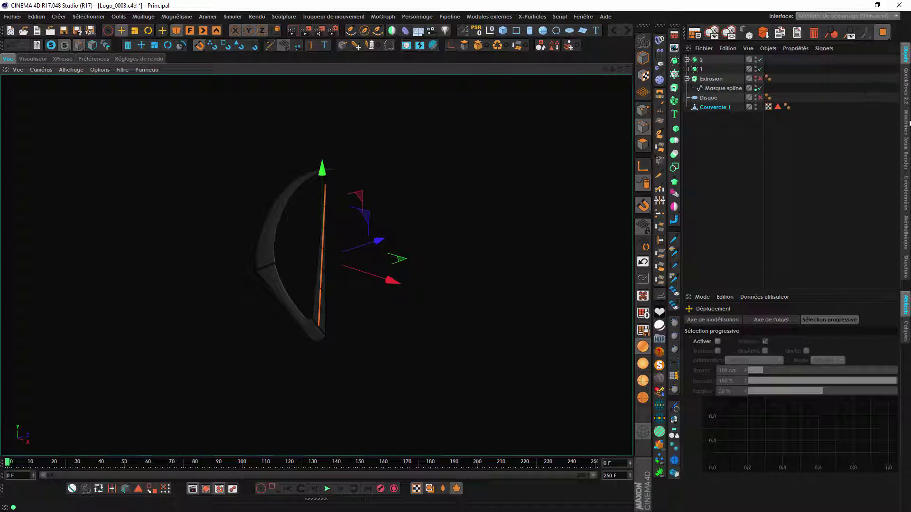
pyautogui.click(906, 185)
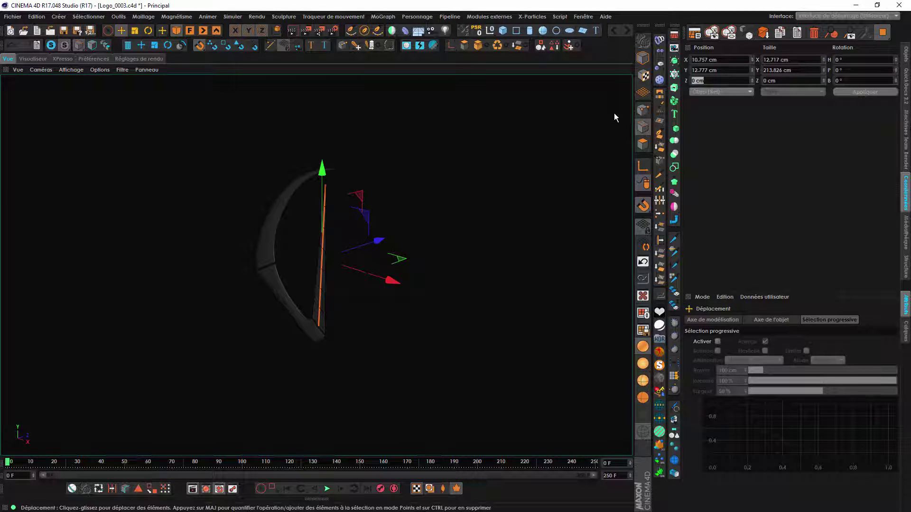
pyautogui.write('-10')
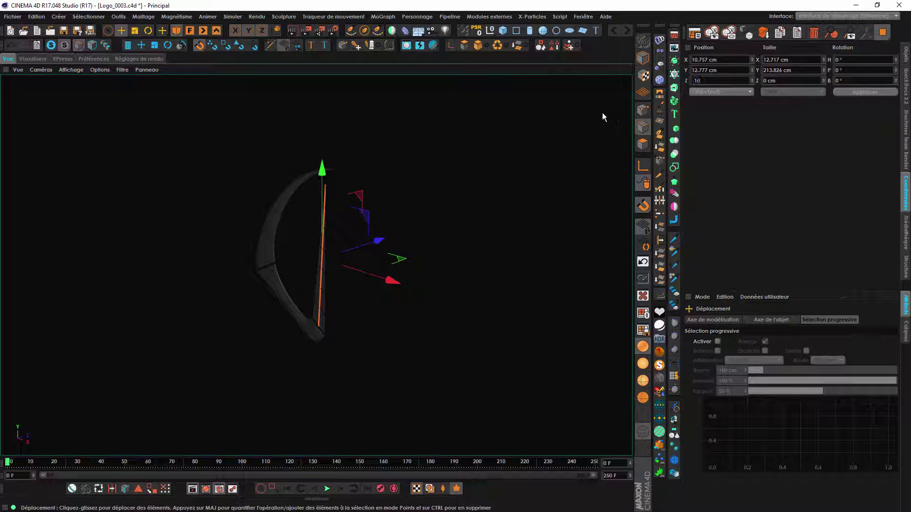
pyautogui.click(847, 95)
# - In point mode, set the Z positions of the middle line's first two points below the pointed tip to -2 and -4 cm
pyautogui.scroll(5, 343, 300)
pyautogui.keyDown('alt'); pyautogui.moveTo(364, 299); pyautogui.dragTo(262, 257); pyautogui.keyUp('alt')
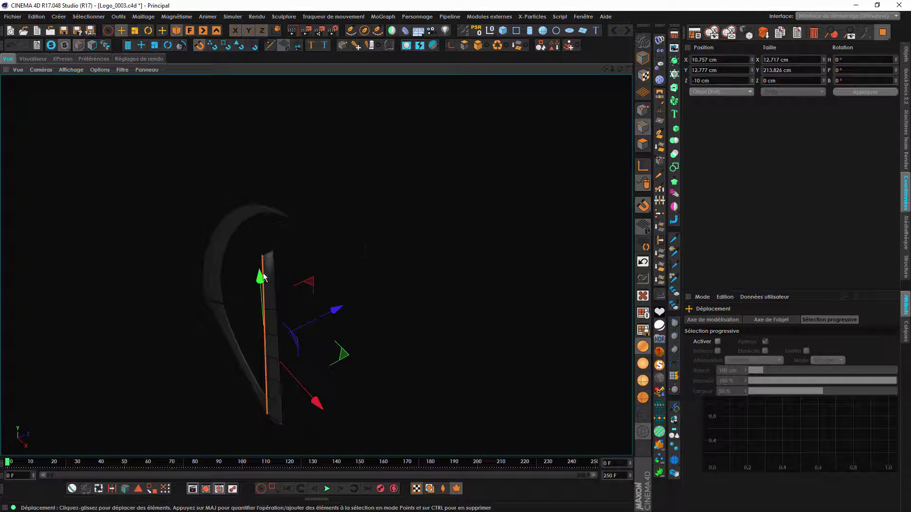
pyautogui.click(642, 111)
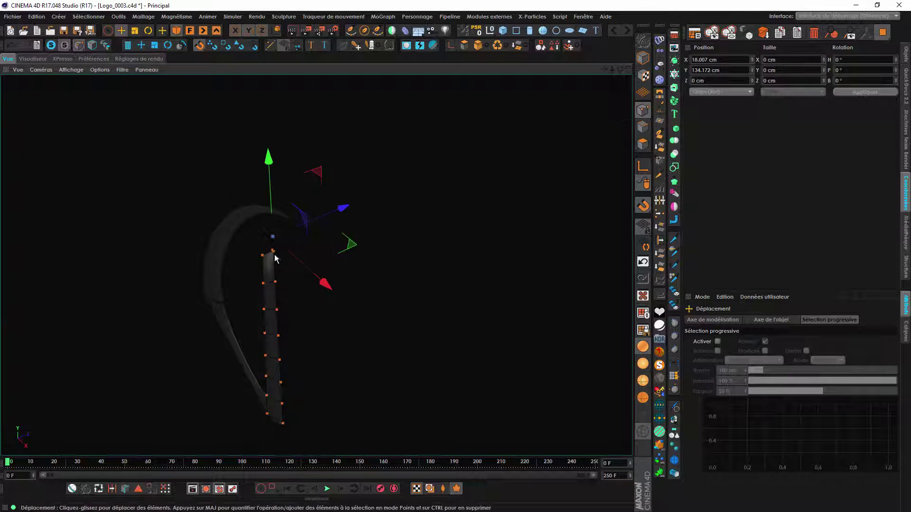
pyautogui.click(263, 255)
pyautogui.click(701, 80)
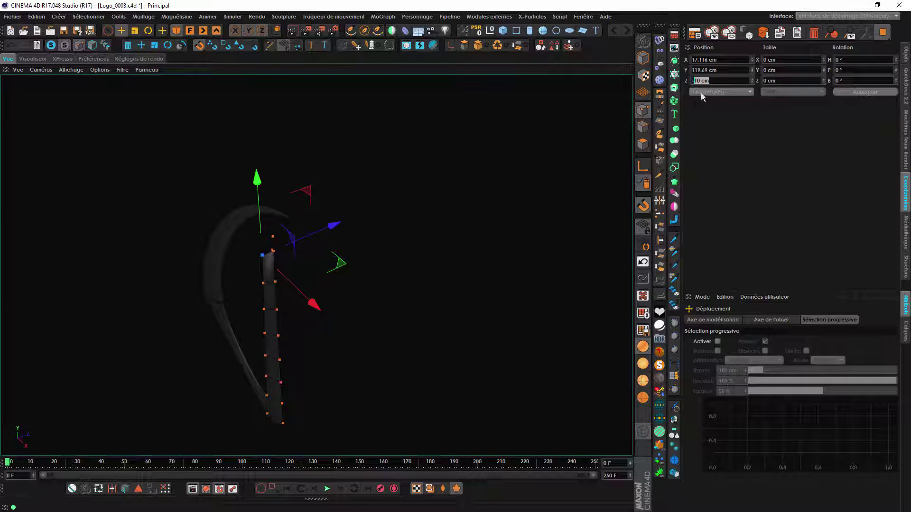
pyautogui.press('Return')
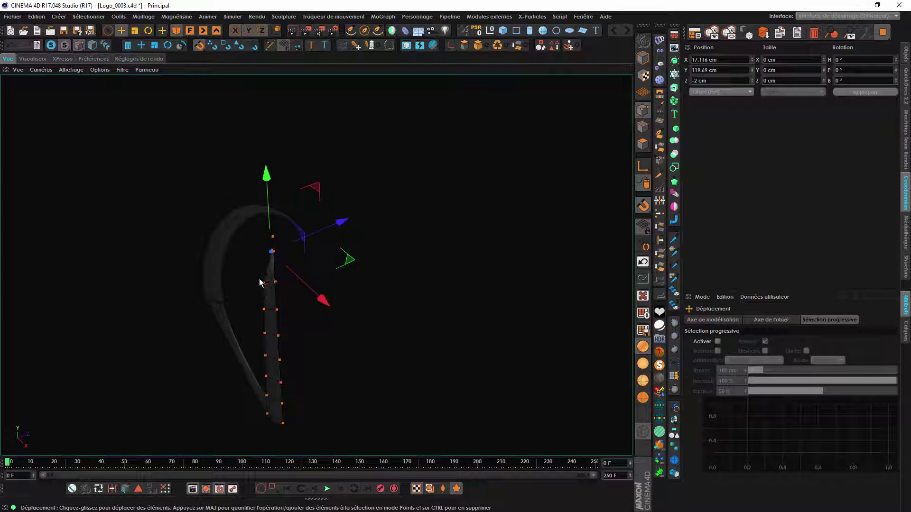
pyautogui.click(262, 284)
pyautogui.doubleClick(702, 81)
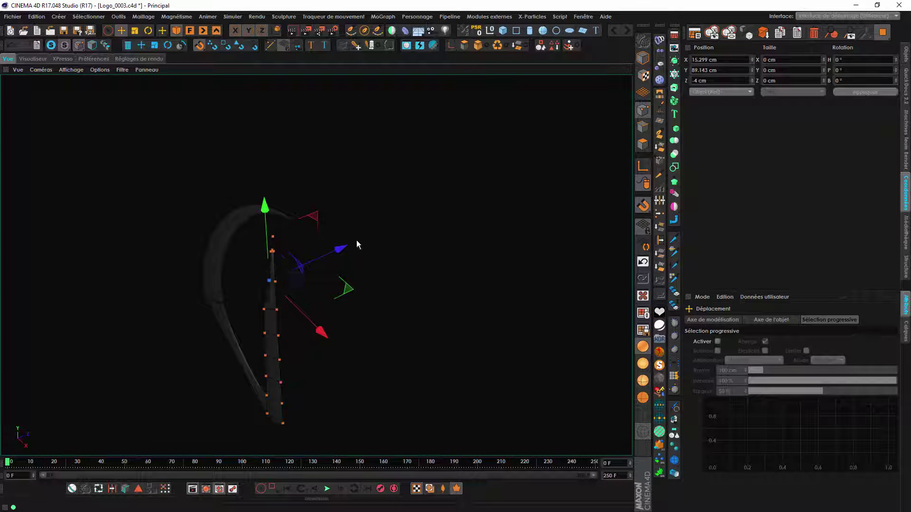
# - Set the Z positions of the next three points down the cap's middle line to -6, -8 and -9 cm
pyautogui.click(264, 309)
pyautogui.doubleClick(697, 81)
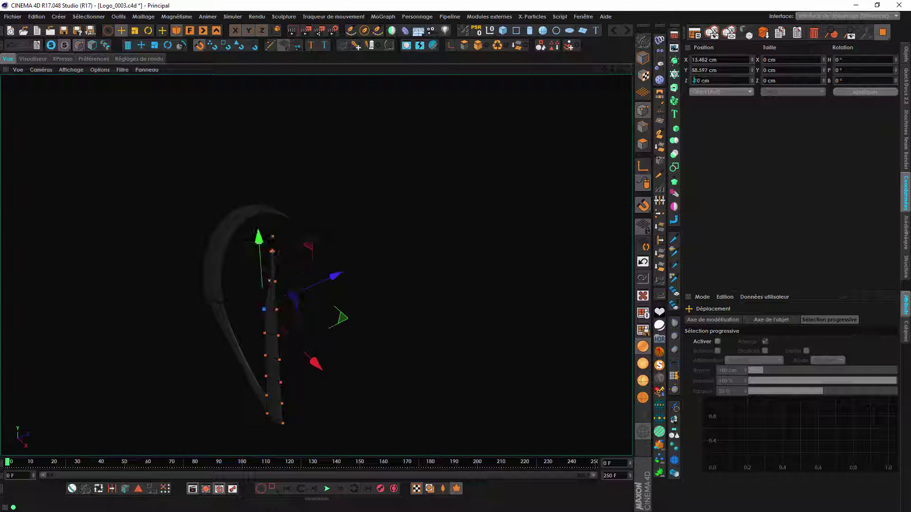
pyautogui.write('6')
pyautogui.press('Return')
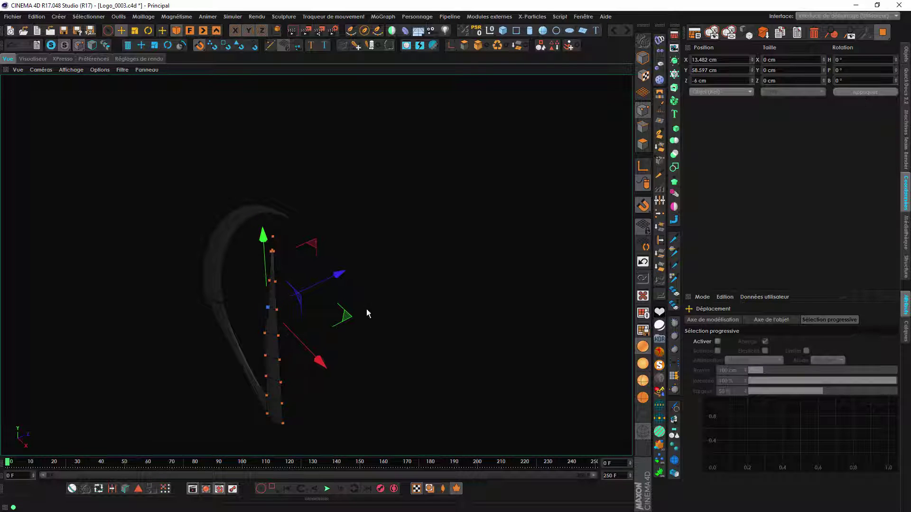
pyautogui.click(264, 333)
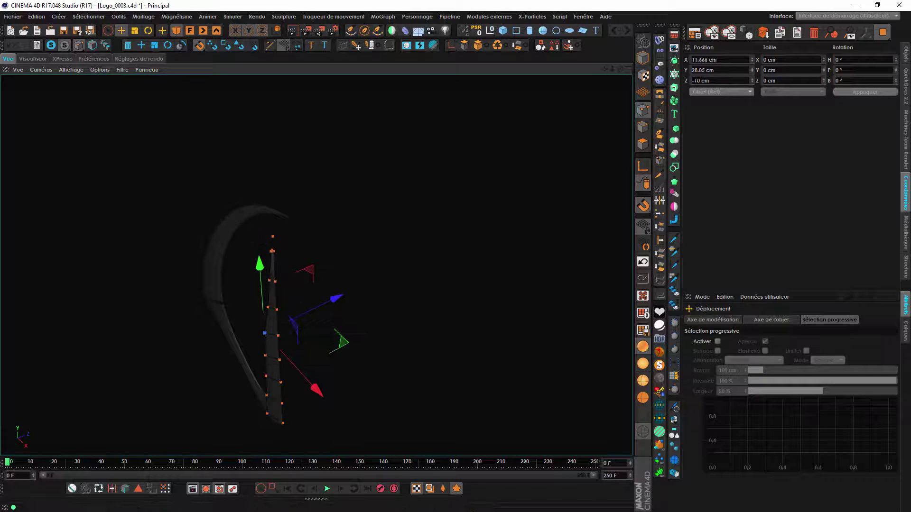
pyautogui.doubleClick(696, 80)
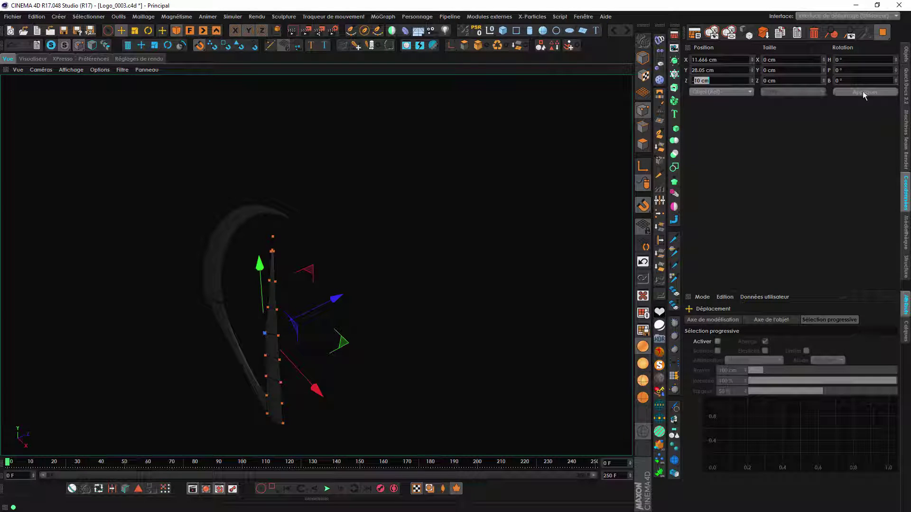
pyautogui.press('Return')
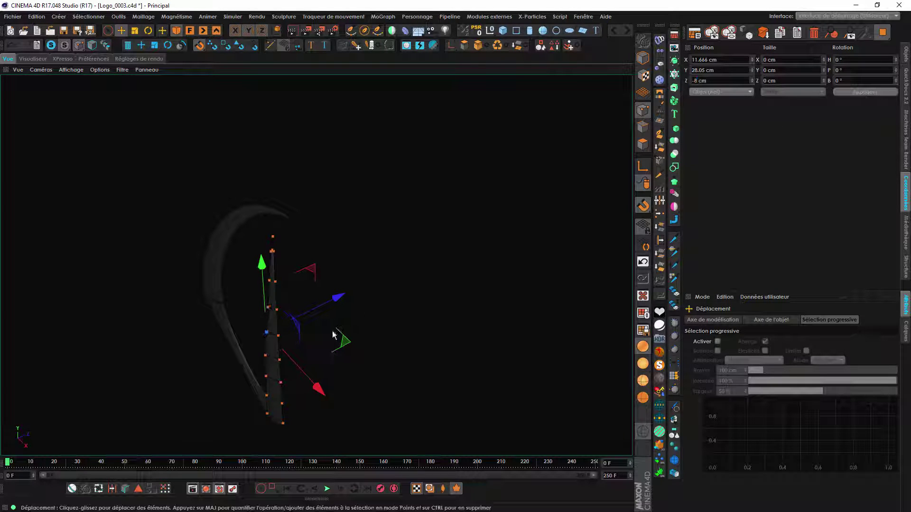
pyautogui.hotkey('ctrl', 'z')
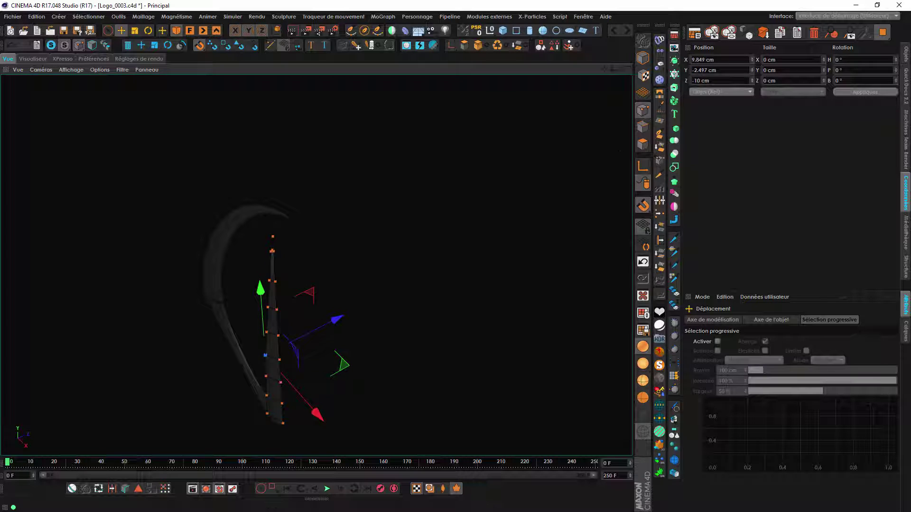
pyautogui.doubleClick(698, 81)
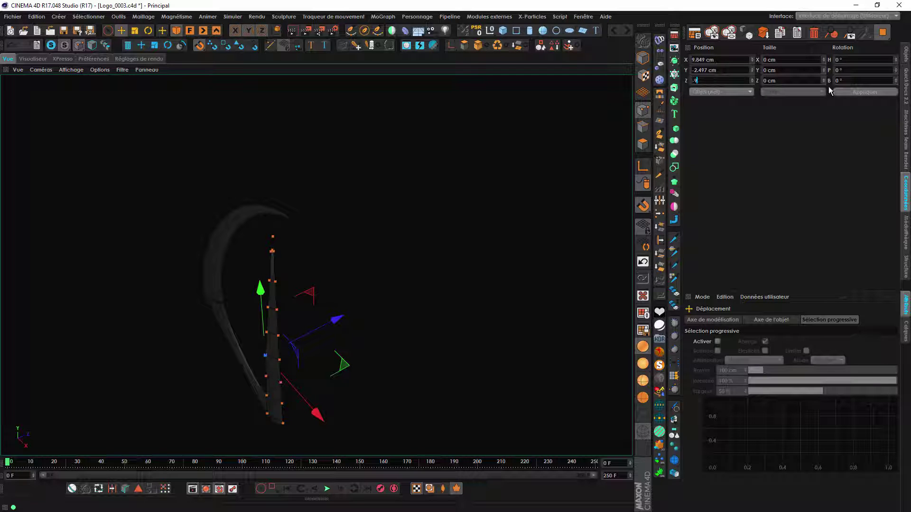
pyautogui.click(852, 92)
# - Select the cap's outer boundary edges with Loop Selection in edge mode, with Sélectionner les délimitations enabled
pyautogui.keyDown('alt'); pyautogui.moveTo(261, 318); pyautogui.dragTo(389, 293); pyautogui.keyUp('alt')
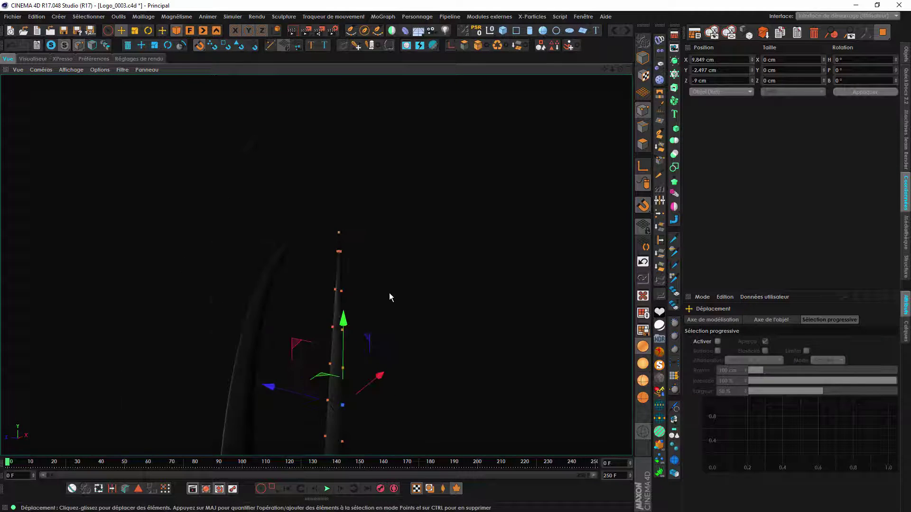
pyautogui.keyDown('alt'); pyautogui.moveTo(389, 294); pyautogui.dragTo(366, 187, button='middle'); pyautogui.keyUp('alt')
pyautogui.keyDown('alt'); pyautogui.moveTo(308, 295); pyautogui.dragTo(135, 226); pyautogui.keyUp('alt')
pyautogui.click(284, 103)
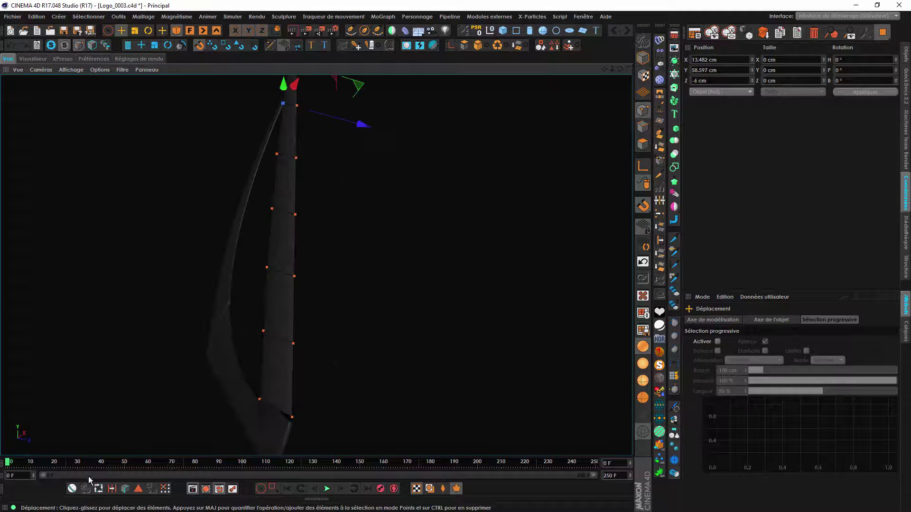
pyautogui.click(98, 489)
pyautogui.click(771, 341)
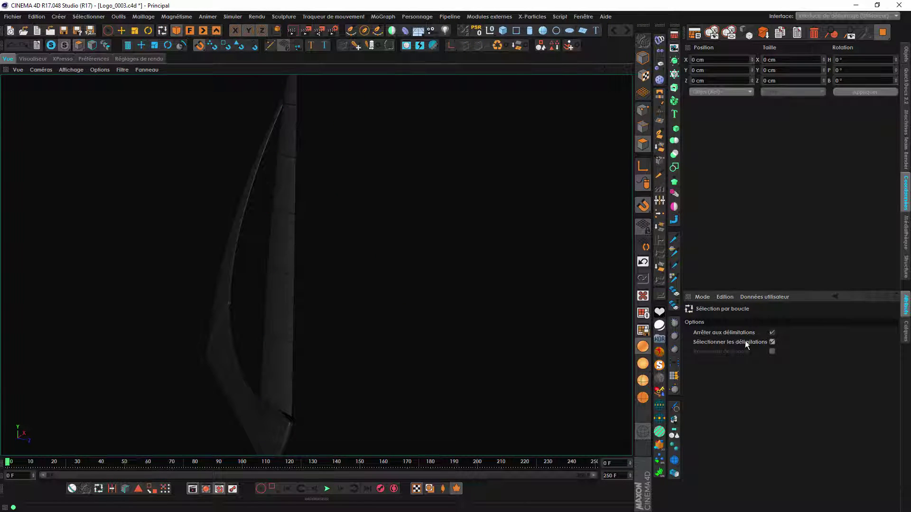
pyautogui.click(642, 127)
pyautogui.click(294, 322)
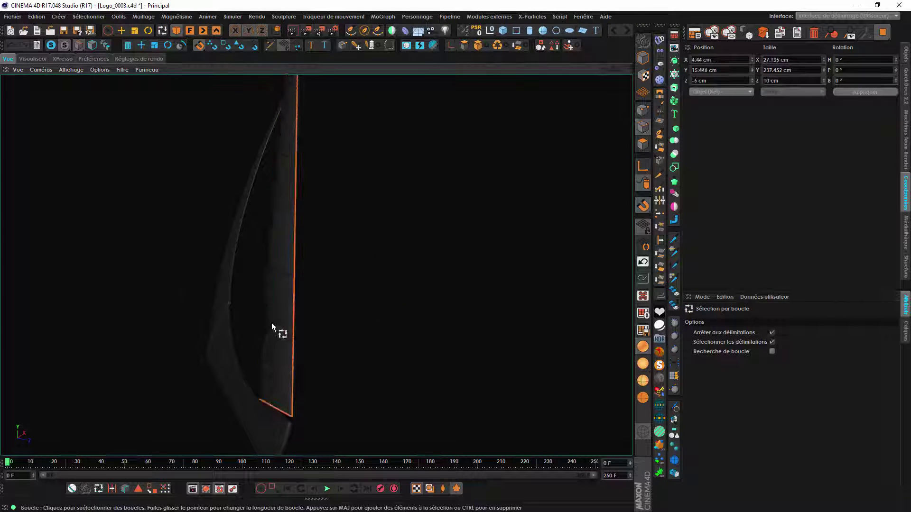
pyautogui.keyDown('alt'); pyautogui.moveTo(274, 325); pyautogui.dragTo(294, 285); pyautogui.keyUp('alt')
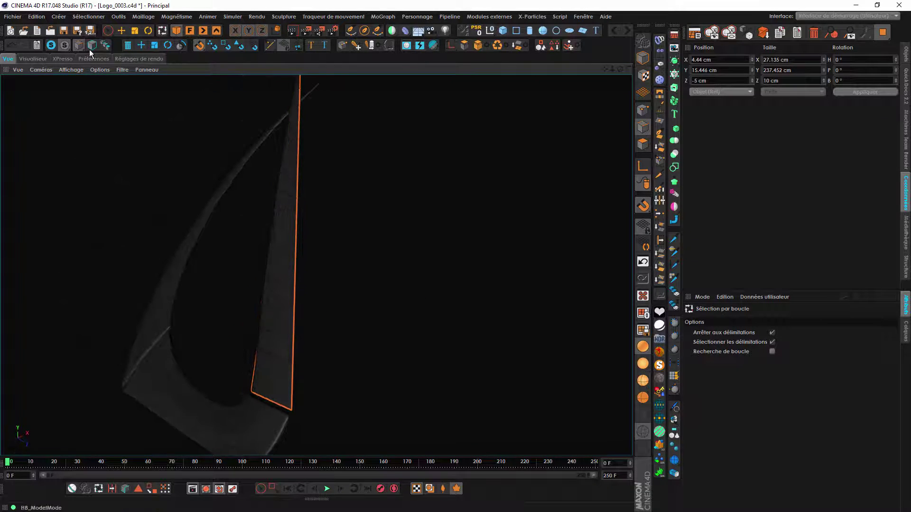
# - Extrude the boundary edges backward along Z to a Z position of about 4.2 cm to form side walls
pyautogui.click(121, 30)
pyautogui.moveTo(336, 246); pyautogui.dragTo(541, 226)
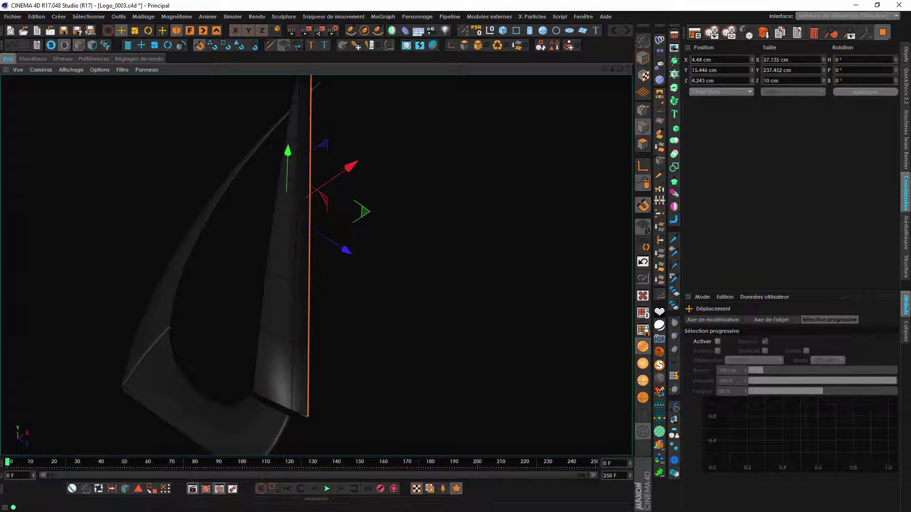
# - Try flattening the extruded boundary edges with both the Z position and the Z size at 0 cm
pyautogui.doubleClick(721, 80)
pyautogui.write('0')
pyautogui.press('Tab')
pyautogui.press('BackSpace')
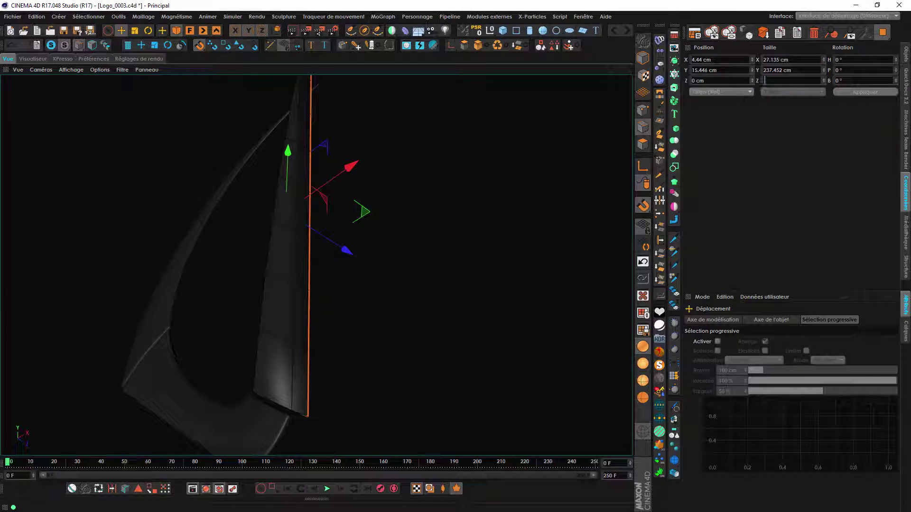
pyautogui.write('0')
pyautogui.press('Return')
pyautogui.hotkey('ctrl', 'z')
# - Flatten the extruded boundary edges at a Z position of 5 cm with a Z size of 0 cm
pyautogui.write('5')
pyautogui.press('Tab')
pyautogui.write('0')
pyautogui.click(854, 92)
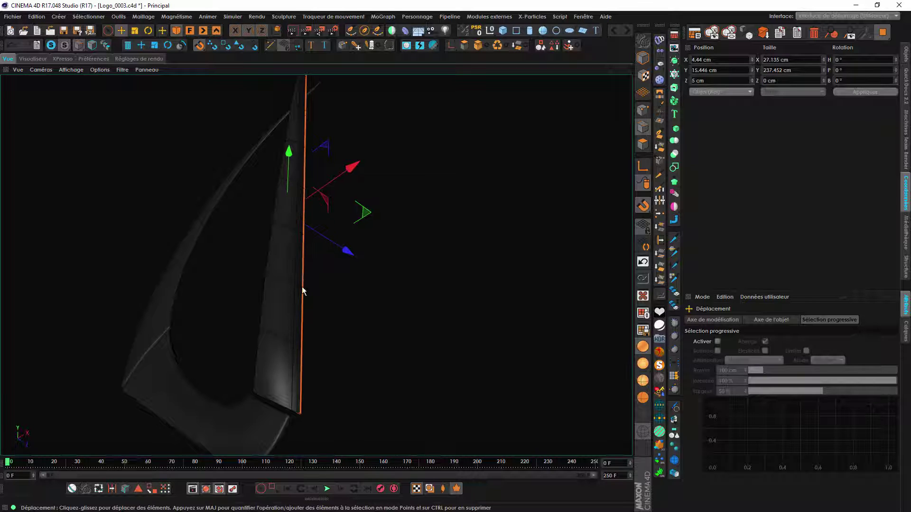
# - Select the lengthwise middle edge loop of the cap, including its continuation down the extruded end wall
pyautogui.keyDown('alt'); pyautogui.moveTo(302, 286); pyautogui.dragTo(312, 278); pyautogui.keyUp('alt')
pyautogui.click(88, 17)
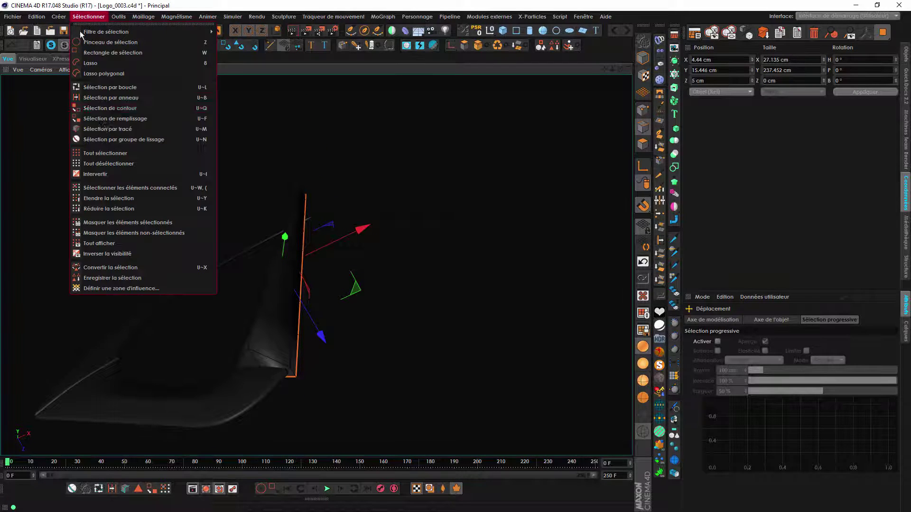
pyautogui.click(123, 88)
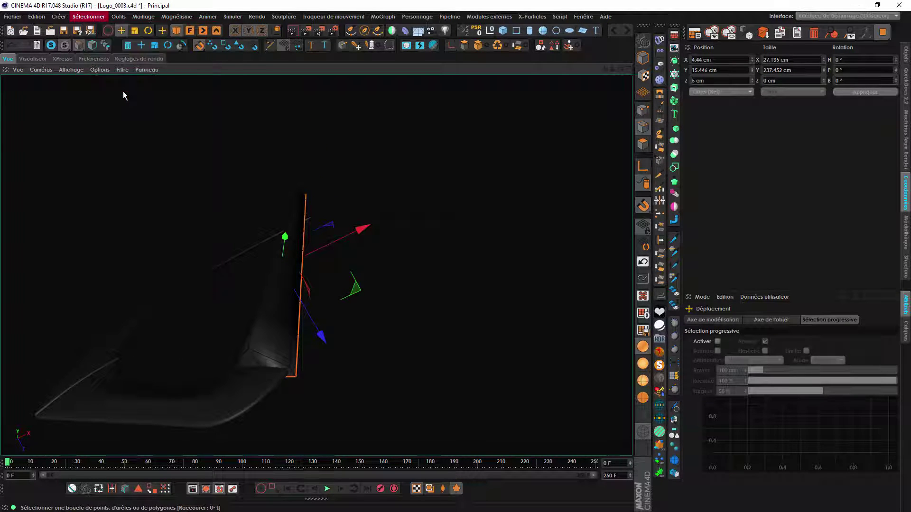
pyautogui.keyDown('alt'); pyautogui.moveTo(299, 330); pyautogui.dragTo(306, 172); pyautogui.keyUp('alt')
pyautogui.press('space')
pyautogui.keyDown('alt'); pyautogui.moveTo(320, 257); pyautogui.dragTo(374, 216); pyautogui.keyUp('alt')
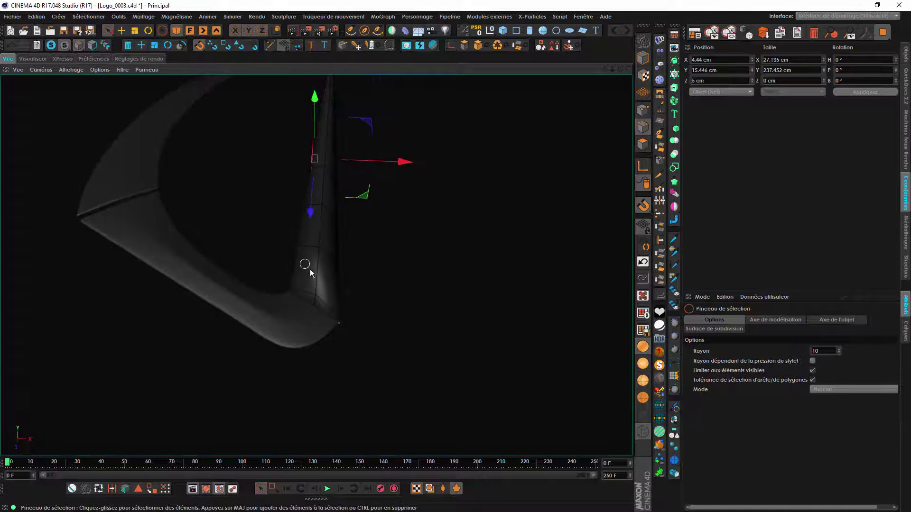
pyautogui.keyDown('alt'); pyautogui.moveTo(328, 274); pyautogui.dragTo(306, 287); pyautogui.keyUp('alt')
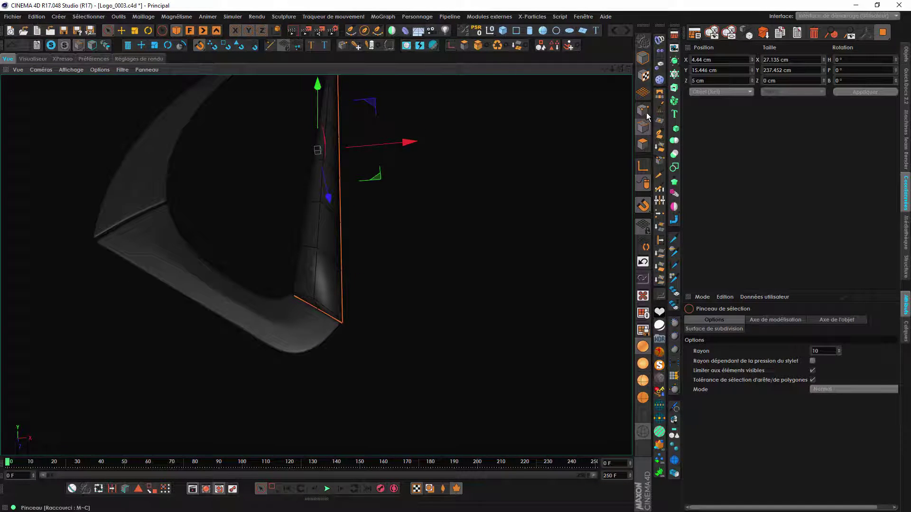
pyautogui.press('e')
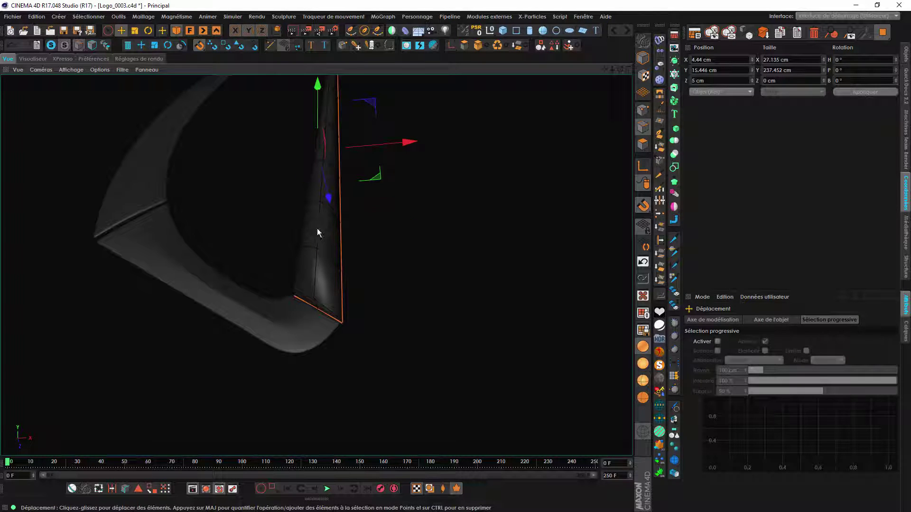
pyautogui.keyDown('alt'); pyautogui.moveTo(317, 228); pyautogui.dragTo(323, 268); pyautogui.keyUp('alt')
# - Bevel the selected middle edge loop with an offset of 1.5 cm and a subdivision of 1, and turn off the tool's real-time update
pyautogui.press('m')
pyautogui.press('s')
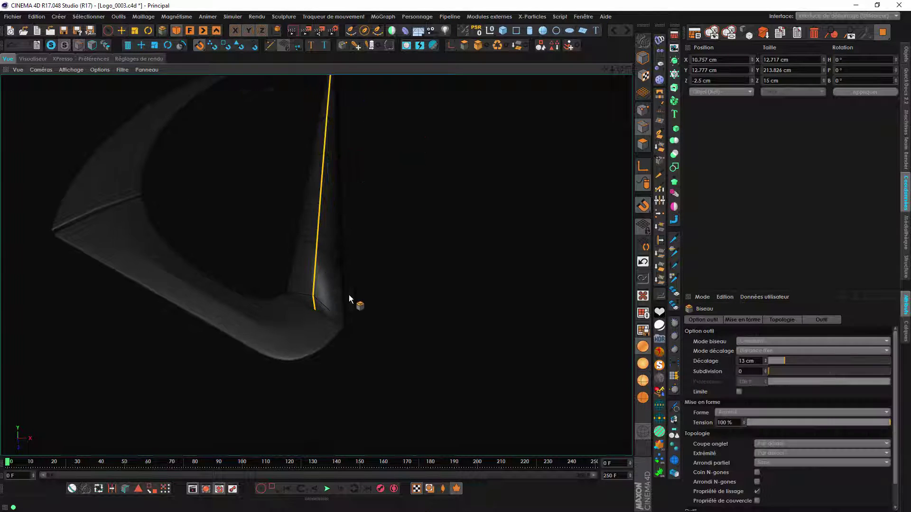
pyautogui.click(752, 361)
pyautogui.press('BackSpace')
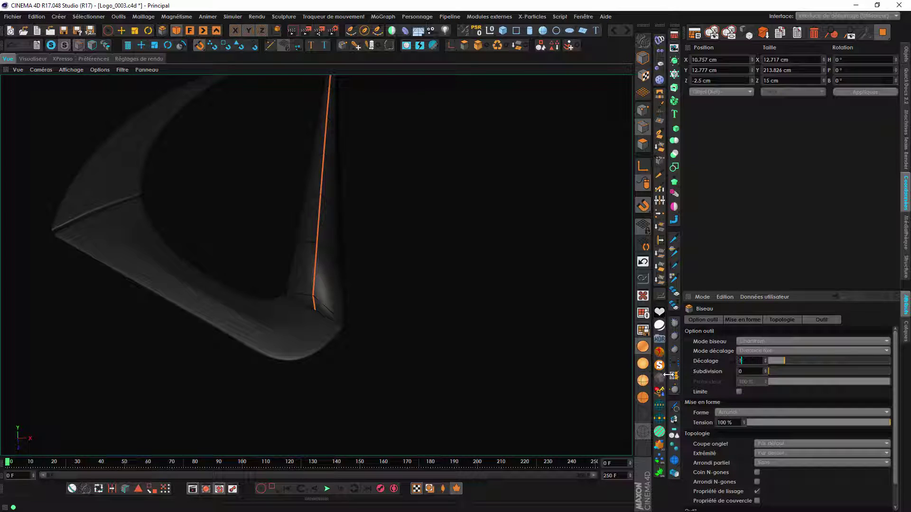
pyautogui.write('1.5')
pyautogui.press('Tab')
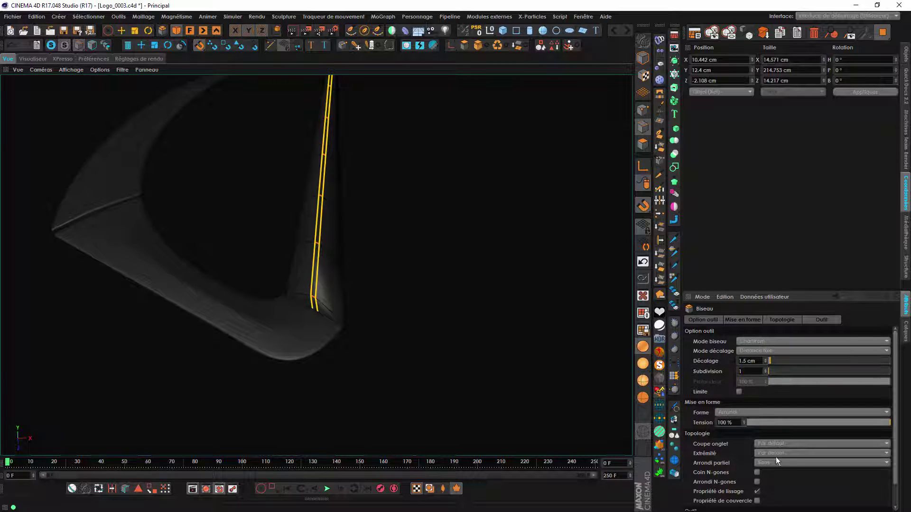
pyautogui.write('1')
pyautogui.press('Return')
pyautogui.scroll(-1, 776, 459)
pyautogui.scroll(3, 384, 271)
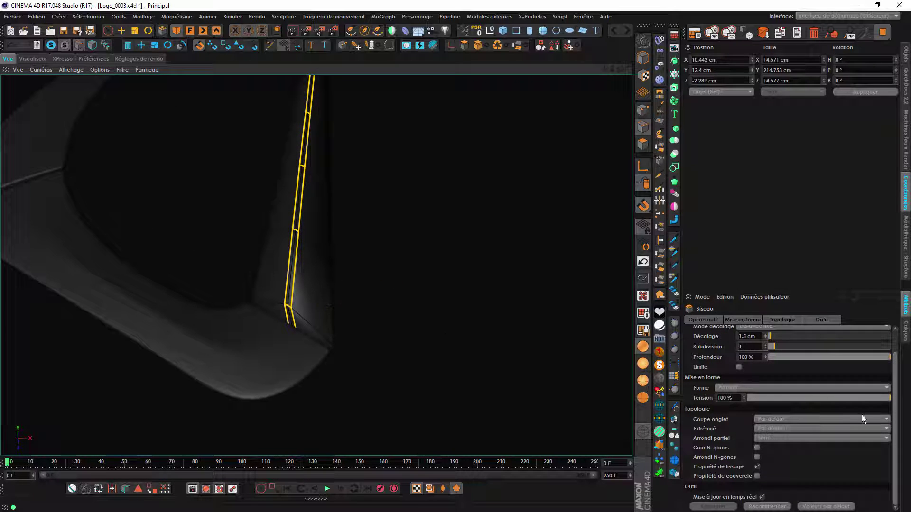
pyautogui.click(762, 497)
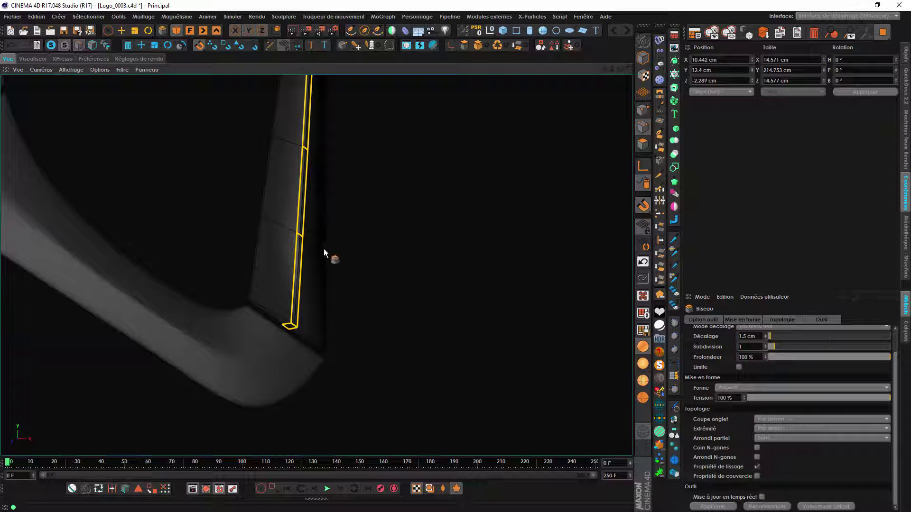
pyautogui.moveTo(324, 248)
pyautogui.keyDown('alt'); pyautogui.mouseDown()
pyautogui.moveTo(525, 244)
pyautogui.moveTo(568, 275)
pyautogui.moveTo(315, 229)
pyautogui.moveTo(318, 244)
pyautogui.mouseUp(); pyautogui.keyUp('alt')
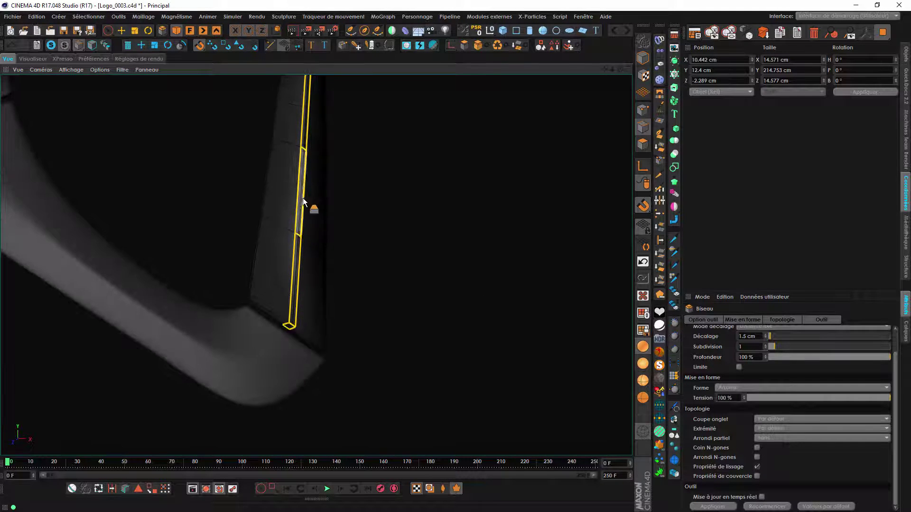
pyautogui.keyDown('alt'); pyautogui.moveTo(303, 198); pyautogui.dragTo(289, 306, button='middle'); pyautogui.keyUp('alt')
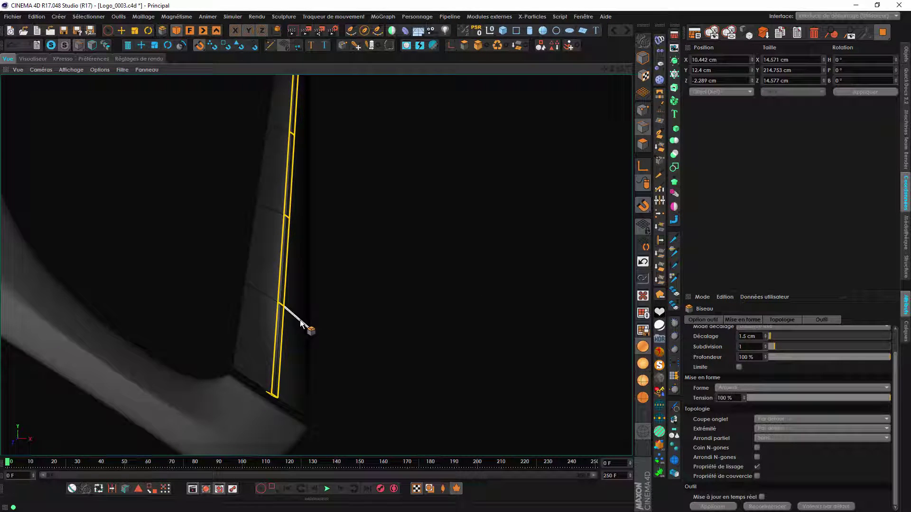
# - Try to bevel the crosswise edge loop near the piece's lower end with an offset of 4.7 cm
pyautogui.click(300, 320)
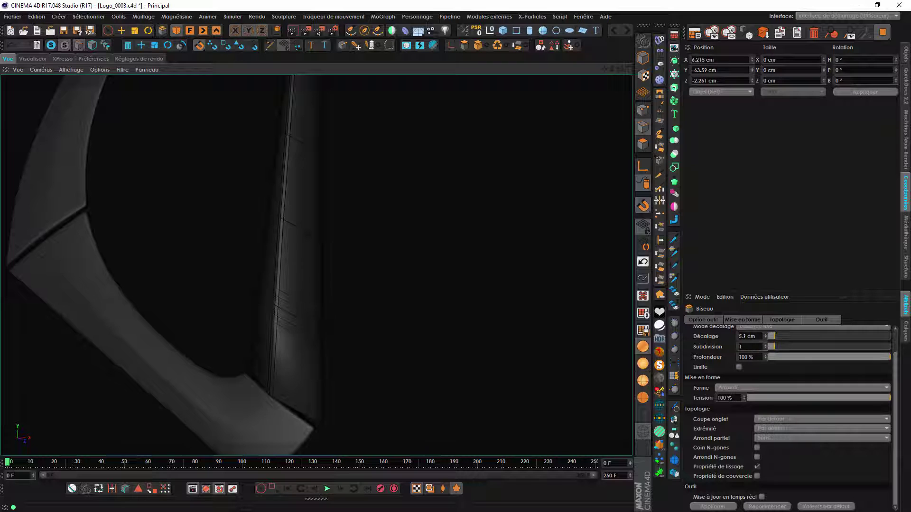
pyautogui.moveTo(628, 364); pyautogui.dragTo(619, 363)
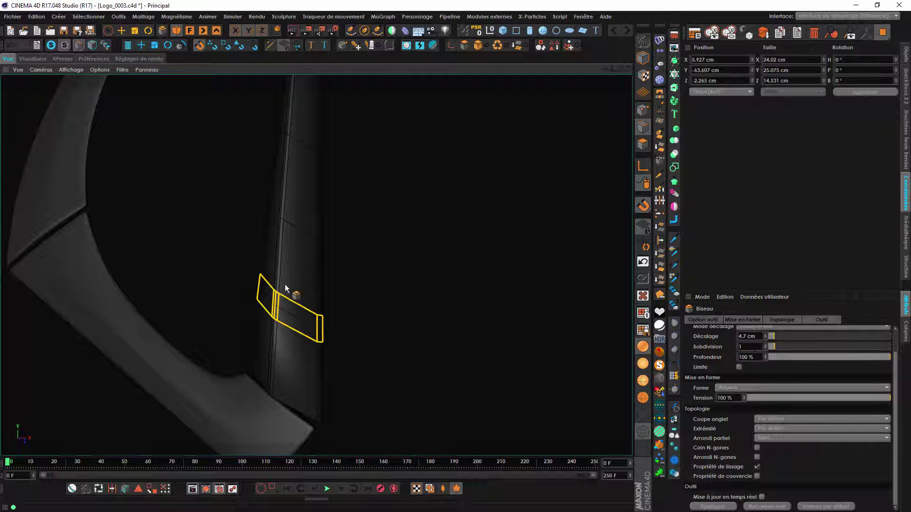
pyautogui.hotkey('ctrl', 'z')
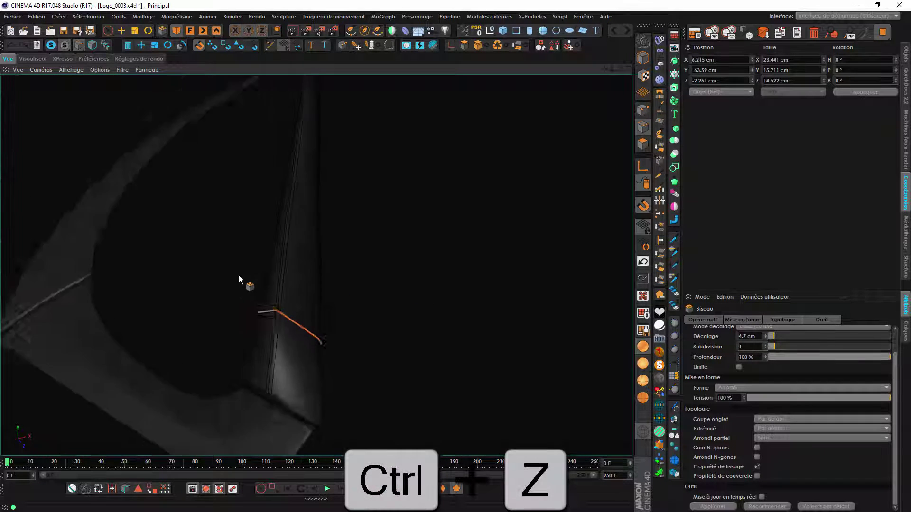
# - Cut a new crosswise edge loop just above the piece's lower end with the loop knife at a 90% offset
pyautogui.keyDown('alt'); pyautogui.moveTo(239, 280); pyautogui.dragTo(229, 282); pyautogui.keyUp('alt')
pyautogui.press('space')
pyautogui.keyDown('alt'); pyautogui.moveTo(287, 364); pyautogui.dragTo(303, 363); pyautogui.keyUp('alt')
pyautogui.keyDown('alt'); pyautogui.moveTo(302, 362); pyautogui.dragTo(292, 273, button='middle'); pyautogui.keyUp('alt')
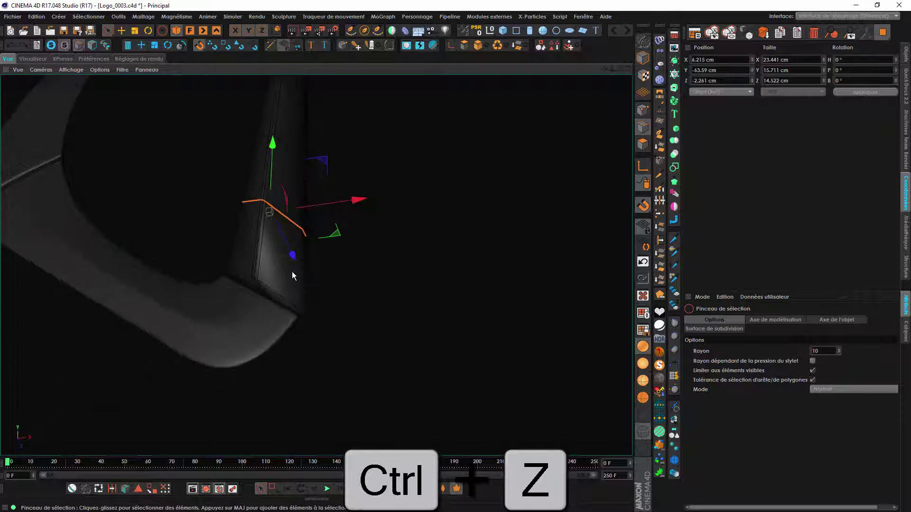
pyautogui.keyDown('alt'); pyautogui.moveTo(293, 276); pyautogui.dragTo(283, 255); pyautogui.keyUp('alt')
pyautogui.click(659, 174)
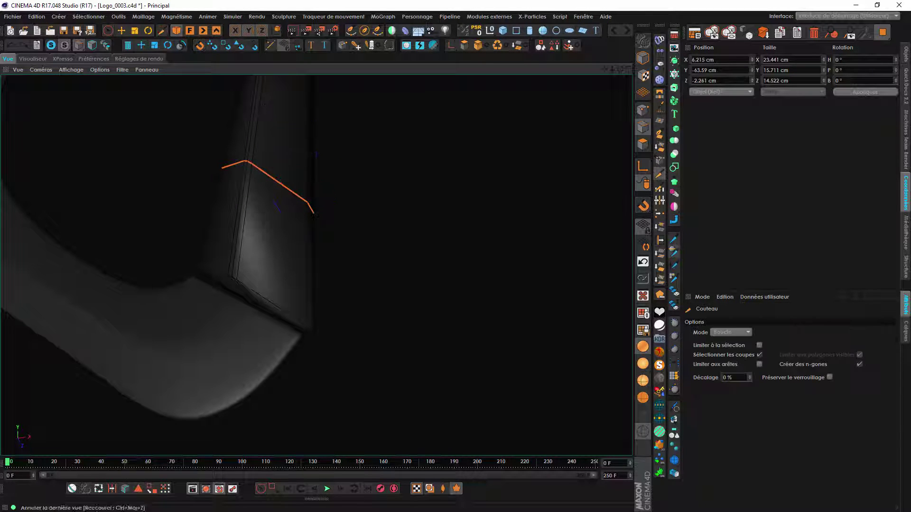
pyautogui.doubleClick(733, 378)
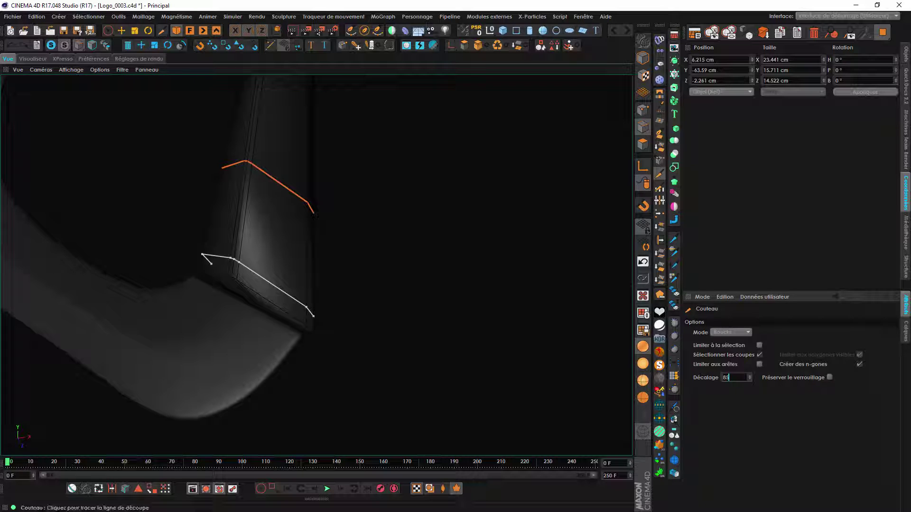
pyautogui.write('85')
pyautogui.press('Return')
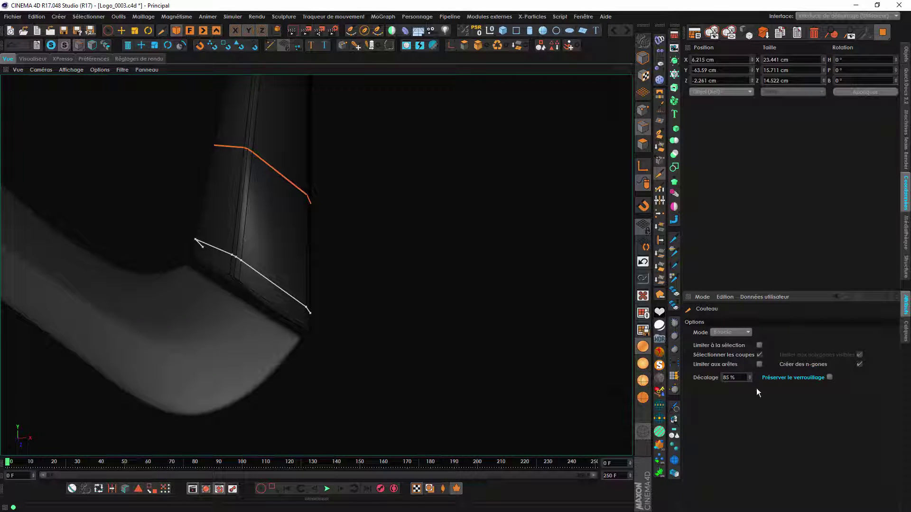
pyautogui.write('90')
pyautogui.press('Return')
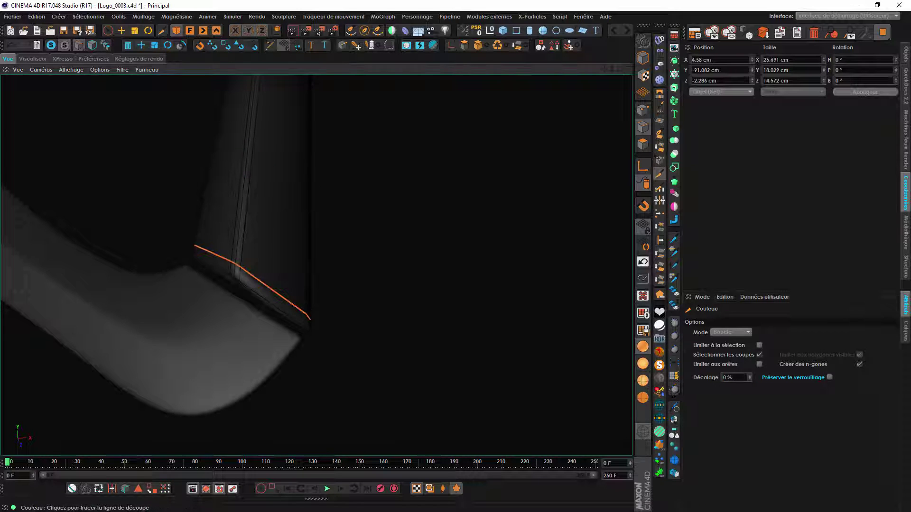
# - Select the lower end-strip polygons on both sides of the middle ridge and limit the loop knife to the selection
pyautogui.keyDown('alt'); pyautogui.moveTo(308, 254); pyautogui.dragTo(328, 255); pyautogui.keyUp('alt')
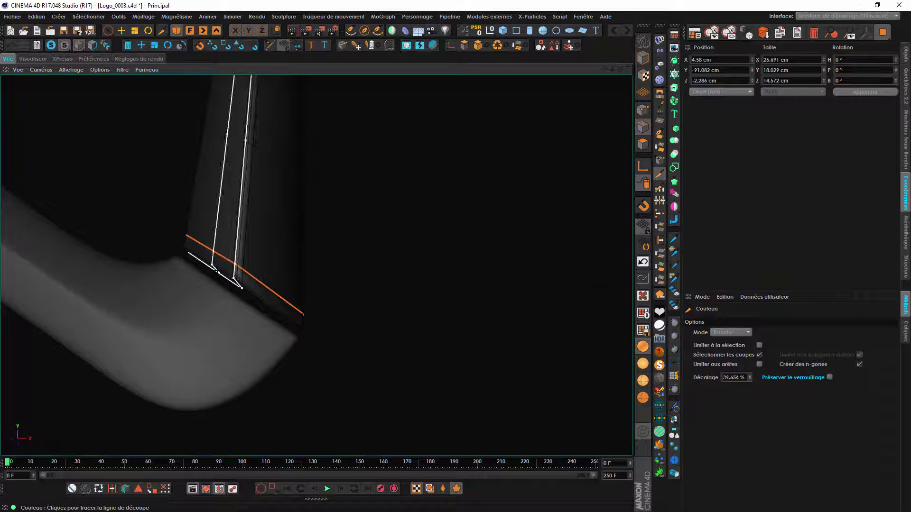
pyautogui.keyDown('alt'); pyautogui.moveTo(241, 270); pyautogui.dragTo(268, 295); pyautogui.keyUp('alt')
pyautogui.press('space')
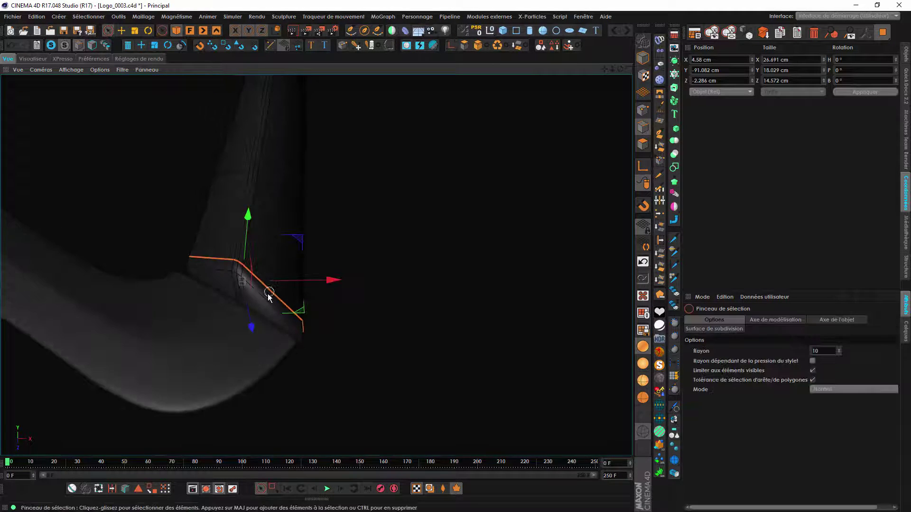
pyautogui.click(645, 144)
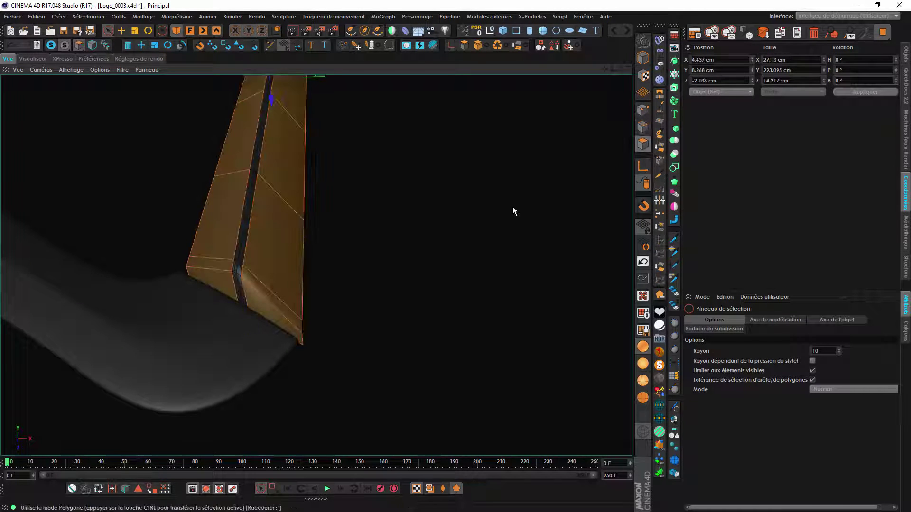
pyautogui.click(267, 298)
pyautogui.keyDown('shift'); pyautogui.click(214, 272); pyautogui.keyUp('shift')
pyautogui.keyDown('alt'); pyautogui.moveTo(306, 306); pyautogui.dragTo(235, 317); pyautogui.keyUp('alt')
pyautogui.press('space')
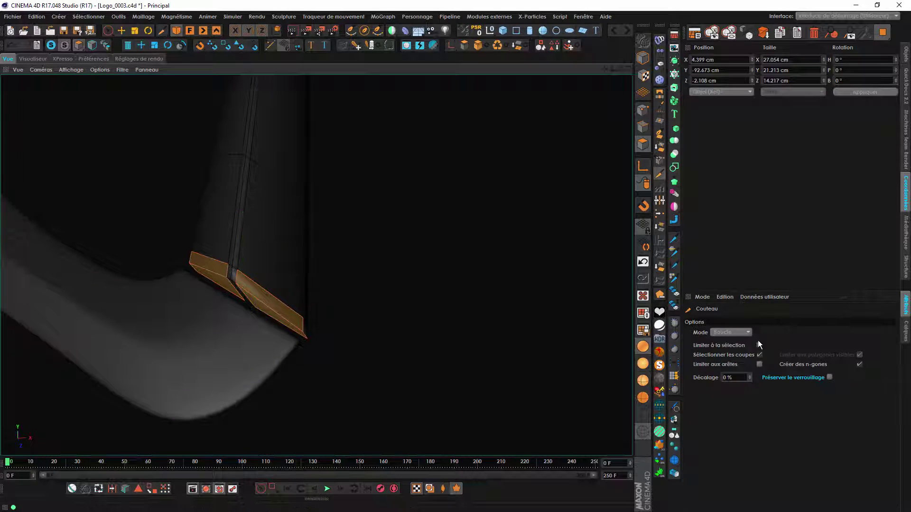
pyautogui.click(757, 346)
# - Try a lengthwise loop cut near the outer corner of the selected end-strip polygons
pyautogui.keyDown('alt'); pyautogui.moveTo(266, 306); pyautogui.dragTo(297, 301); pyautogui.keyUp('alt')
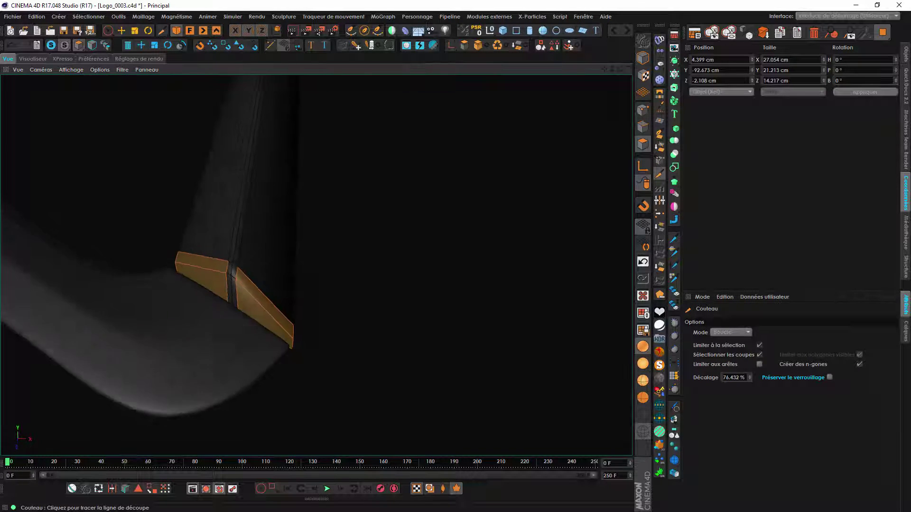
pyautogui.click(283, 342)
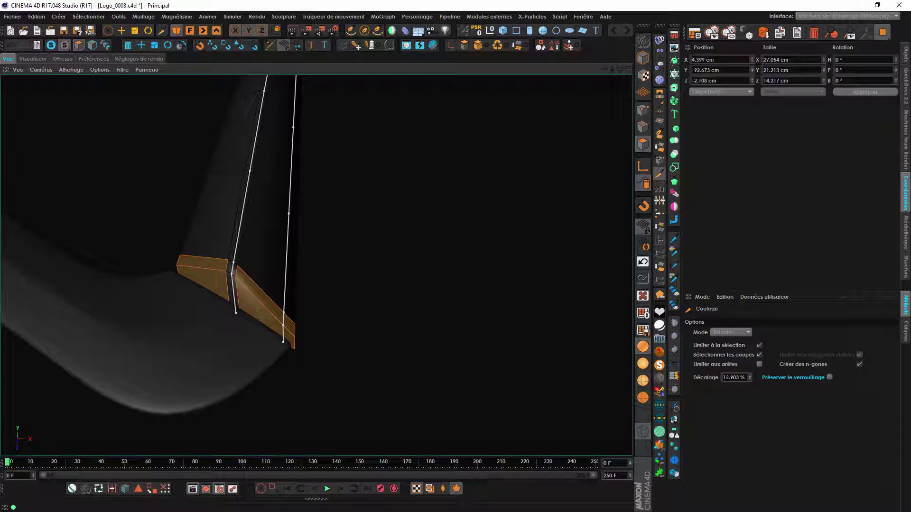
pyautogui.moveTo(724, 379); pyautogui.dragTo(819, 396)
pyautogui.write('0')
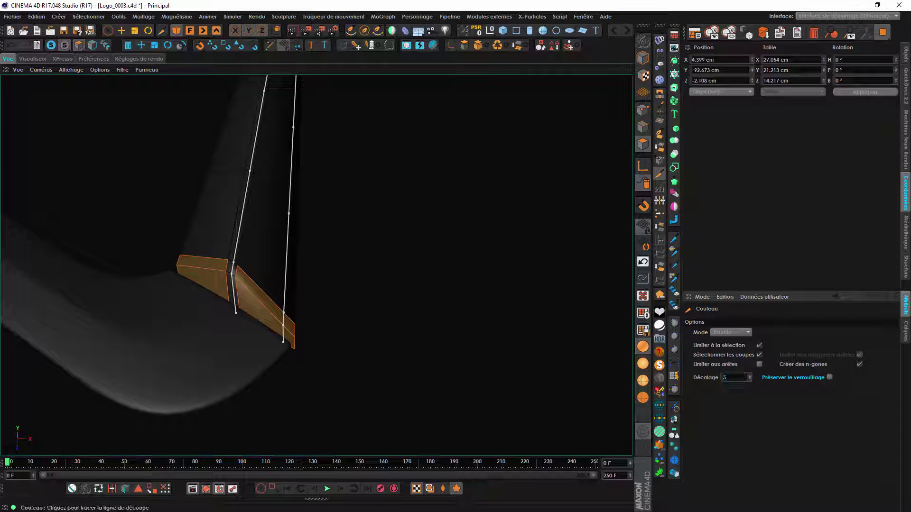
pyautogui.press('Return')
pyautogui.hotkey('ctrl', 'z')
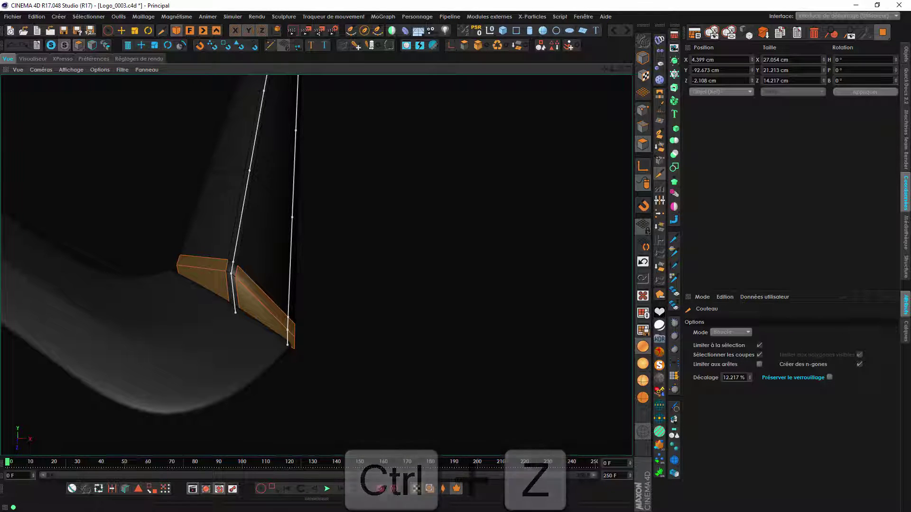
# - Cut a lengthwise loop near the outer corner of the selected end strip with an offset of 15%
pyautogui.keyDown('alt'); pyautogui.moveTo(289, 332); pyautogui.dragTo(221, 370); pyautogui.keyUp('alt')
pyautogui.scroll(6, 290, 328)
pyautogui.keyDown('alt'); pyautogui.moveTo(290, 329); pyautogui.dragTo(311, 281); pyautogui.keyUp('alt')
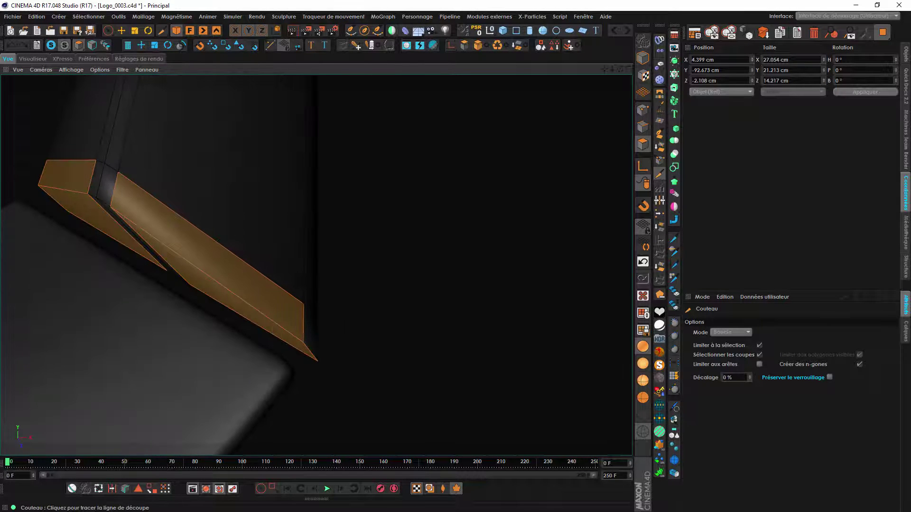
pyautogui.keyDown('alt'); pyautogui.moveTo(309, 350); pyautogui.dragTo(286, 323); pyautogui.keyUp('alt')
pyautogui.click(726, 378)
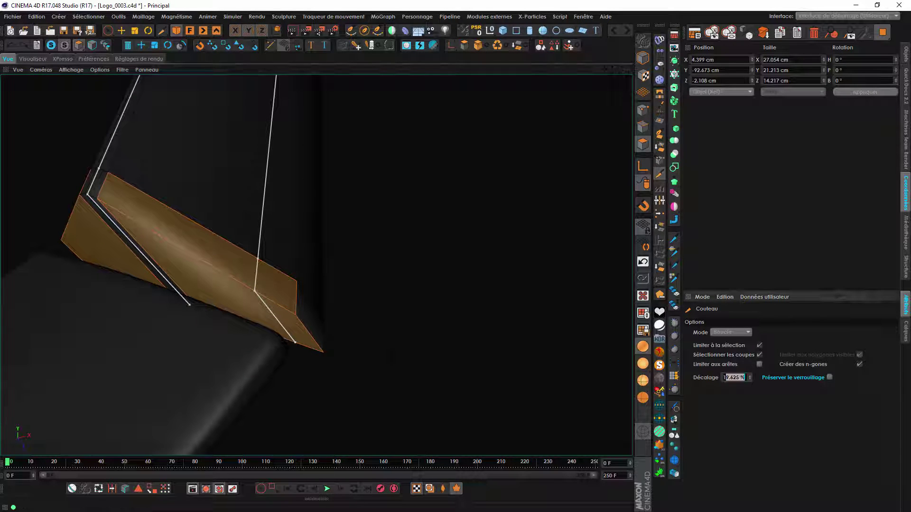
pyautogui.write('15')
pyautogui.press('Return')
# - Cut a lengthwise loop near the inner corner of the selected end strip with an offset of 85%
pyautogui.keyDown('alt'); pyautogui.moveTo(266, 246); pyautogui.dragTo(316, 268); pyautogui.keyUp('alt')
pyautogui.keyDown('alt'); pyautogui.moveTo(59, 187); pyautogui.dragTo(306, 261, button='middle'); pyautogui.keyUp('alt')
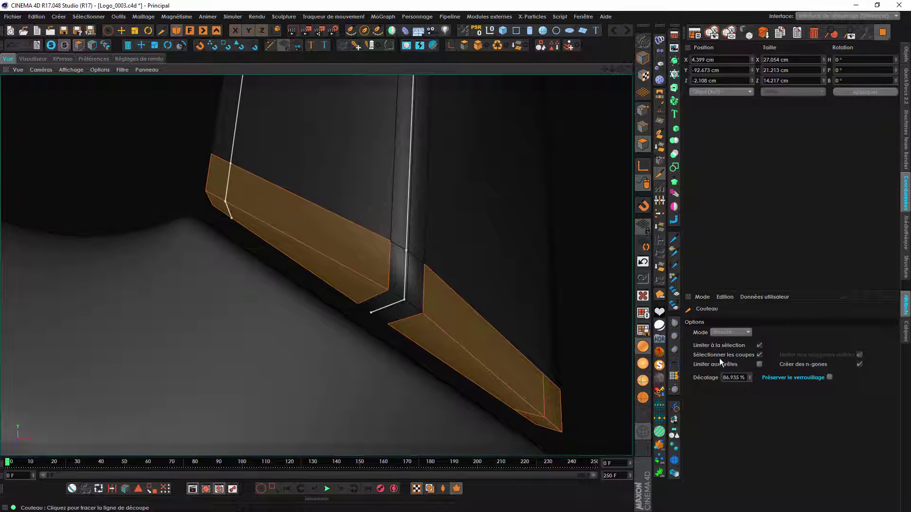
pyautogui.click(726, 377)
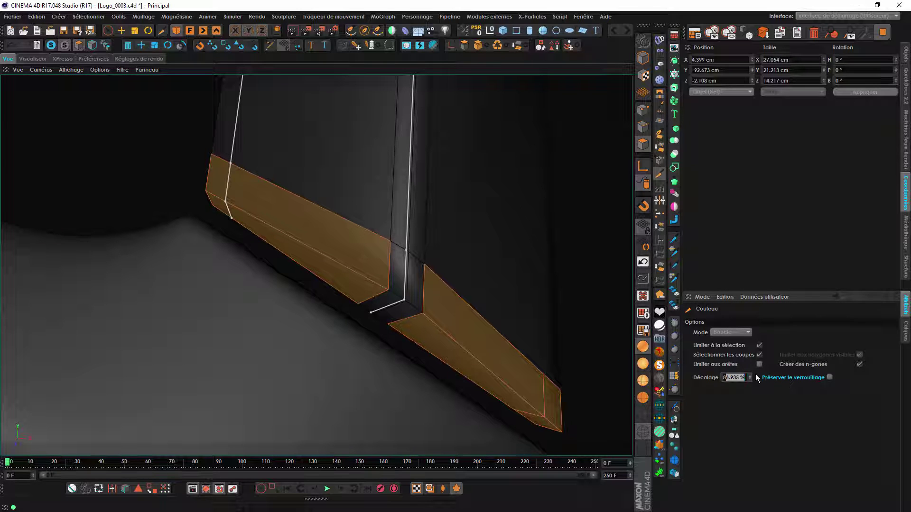
pyautogui.write('85')
pyautogui.press('Return')
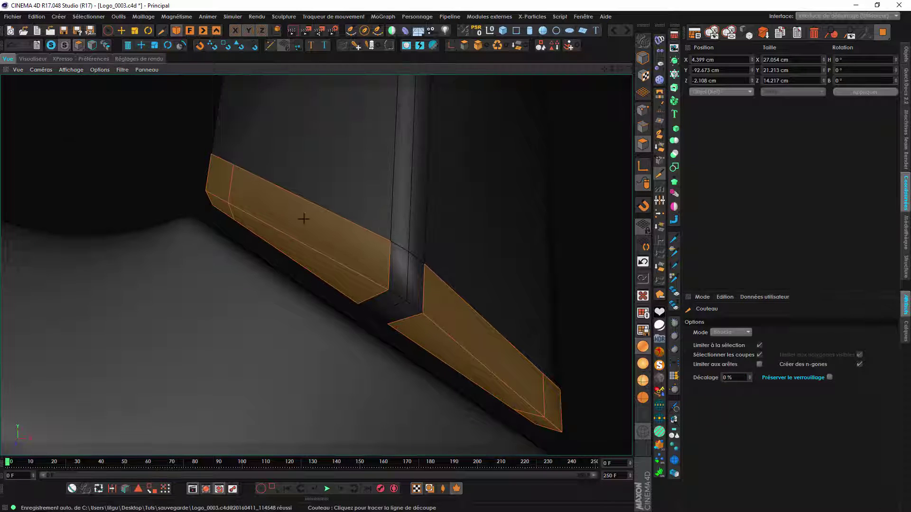
# - Set the knife to line mode and cut a diagonal from the middle ridge down to the end strip's cut on the inner side
pyautogui.keyDown('alt'); pyautogui.moveTo(303, 219); pyautogui.dragTo(405, 148); pyautogui.keyUp('alt')
pyautogui.keyDown('alt'); pyautogui.moveTo(405, 149); pyautogui.dragTo(334, 254, button='middle'); pyautogui.keyUp('alt')
pyautogui.scroll(-4, 333, 254)
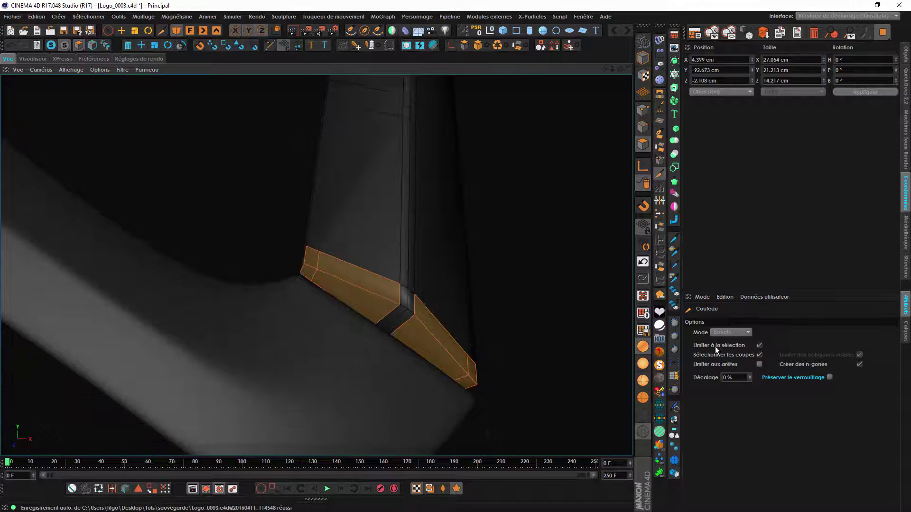
pyautogui.click(736, 334)
pyautogui.click(734, 341)
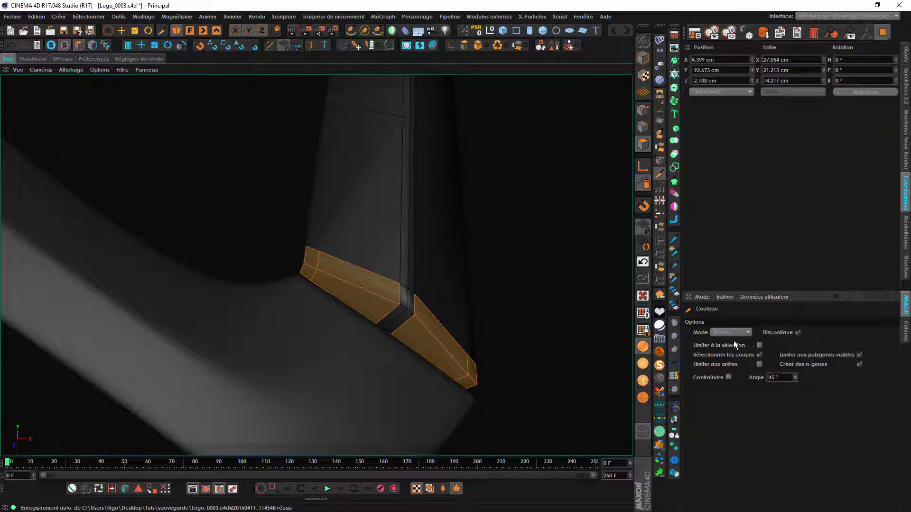
pyautogui.keyDown('alt'); pyautogui.moveTo(384, 205); pyautogui.dragTo(384, 267, button='middle'); pyautogui.keyUp('alt')
pyautogui.moveTo(408, 197); pyautogui.dragTo(318, 329)
pyautogui.keyDown('alt'); pyautogui.moveTo(427, 221); pyautogui.dragTo(351, 218); pyautogui.keyUp('alt')
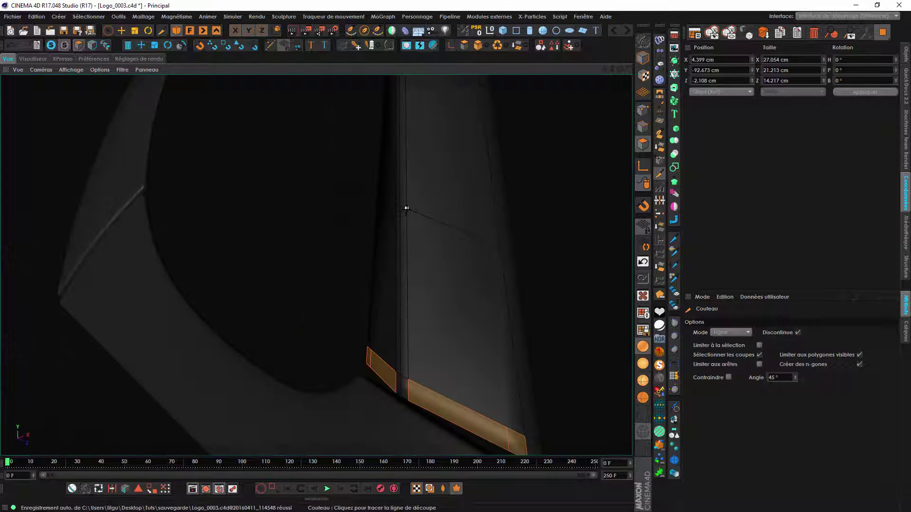
# - Cut the matching diagonal from the middle ridge down to the end strip's cut on the outer side
pyautogui.click(406, 208)
pyautogui.click(507, 428)
pyautogui.keyDown('alt'); pyautogui.moveTo(435, 363); pyautogui.dragTo(411, 332); pyautogui.keyUp('alt')
pyautogui.press('space')
pyautogui.press('space')
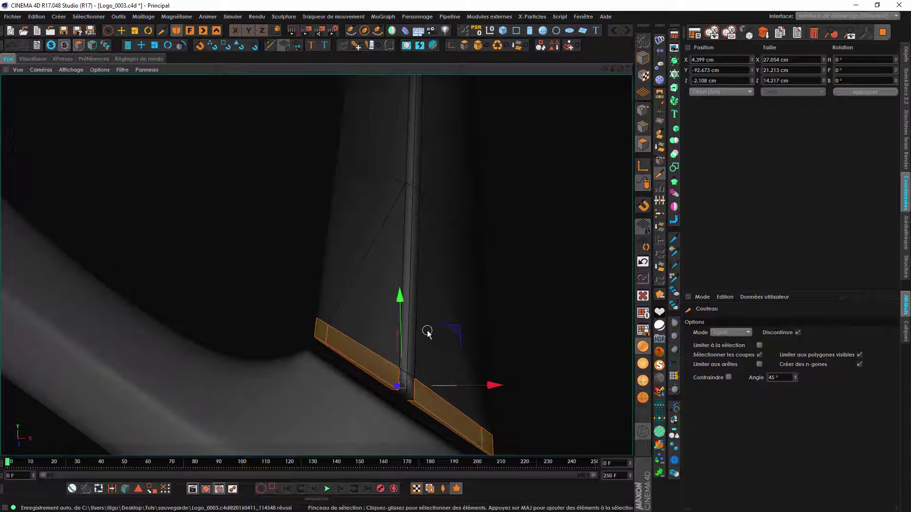
pyautogui.press('space')
pyautogui.keyDown('alt'); pyautogui.moveTo(419, 344); pyautogui.dragTo(384, 299, button='middle'); pyautogui.keyUp('alt')
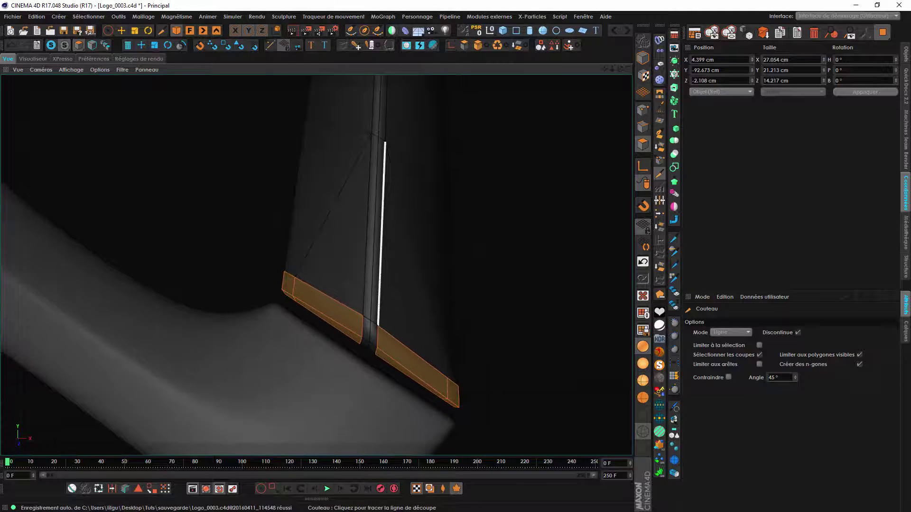
pyautogui.keyDown('alt'); pyautogui.moveTo(384, 298); pyautogui.dragTo(373, 265); pyautogui.keyUp('alt')
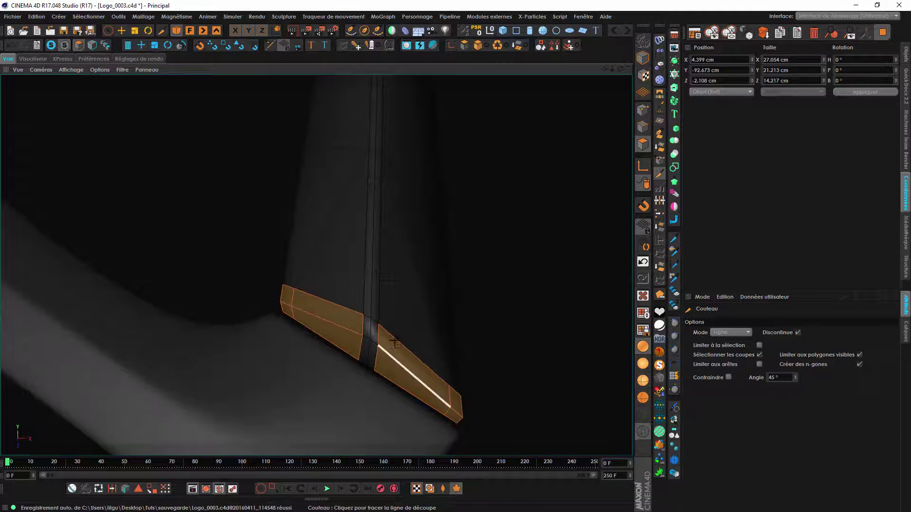
# - Try merging the outer triangular polygon with the adjoining ridge strip and the end-strip polygons below them
pyautogui.press('space')
pyautogui.click(381, 325)
pyautogui.moveTo(382, 327)
pyautogui.keyDown('shift'); pyautogui.mouseDown()
pyautogui.moveTo(360, 315)
pyautogui.moveTo(309, 315)
pyautogui.mouseUp(); pyautogui.keyUp('shift')
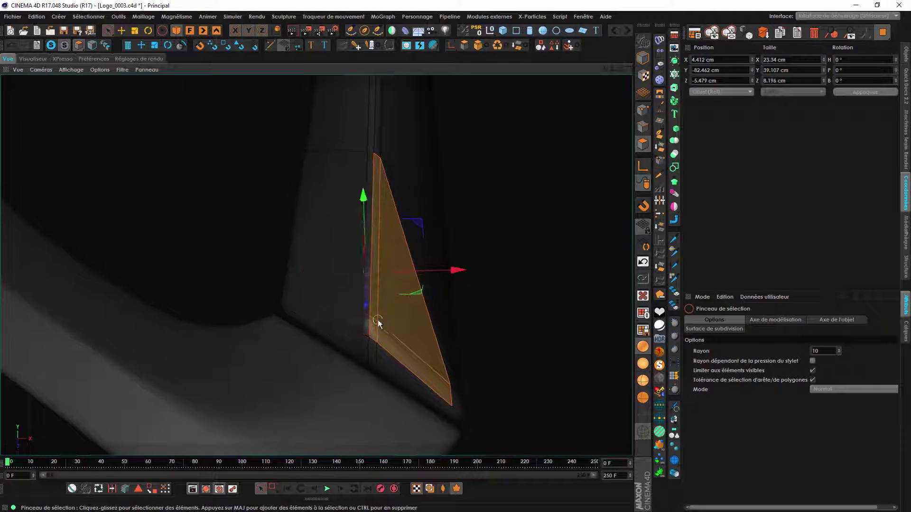
pyautogui.click(380, 319)
pyautogui.press('BackSpace')
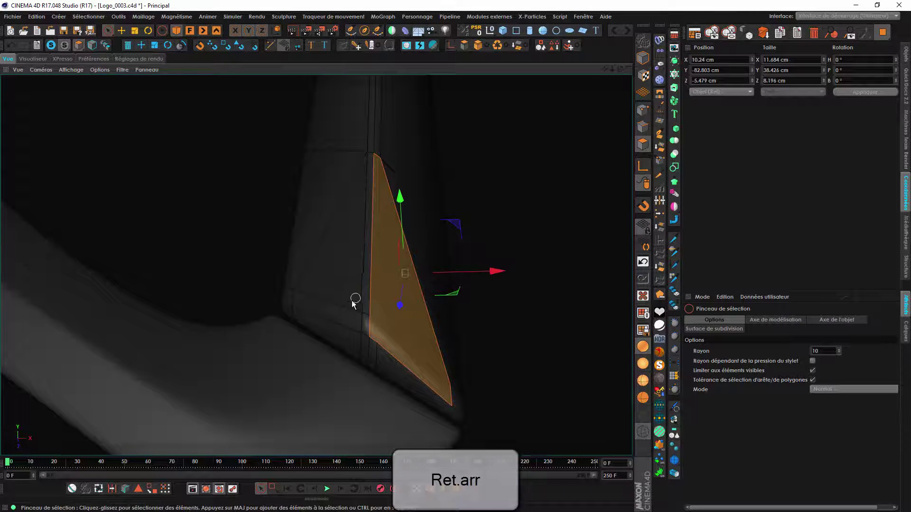
pyautogui.hotkey('ctrl', 'z')
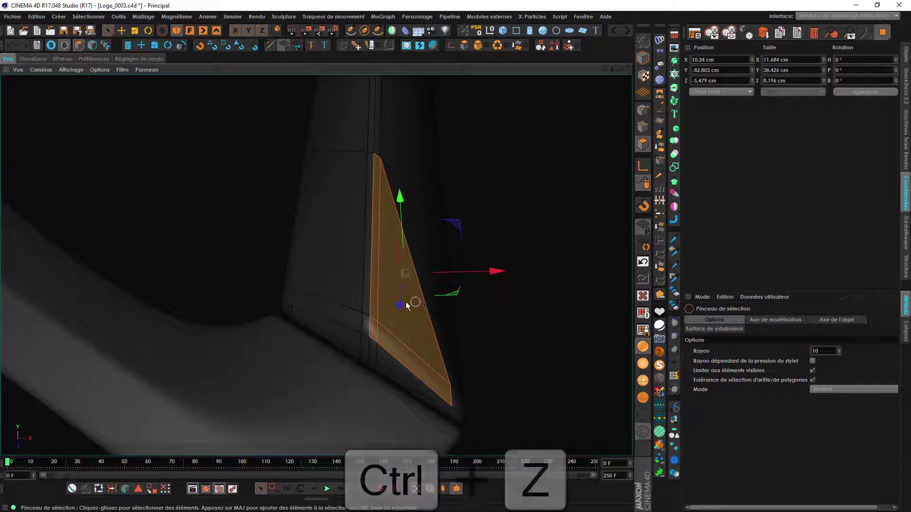
# - Merge the triangular polygon on each side of the middle ridge with its adjoining ridge strip, leaving out the end strip
pyautogui.keyDown('alt'); pyautogui.moveTo(385, 308); pyautogui.dragTo(362, 320); pyautogui.keyUp('alt')
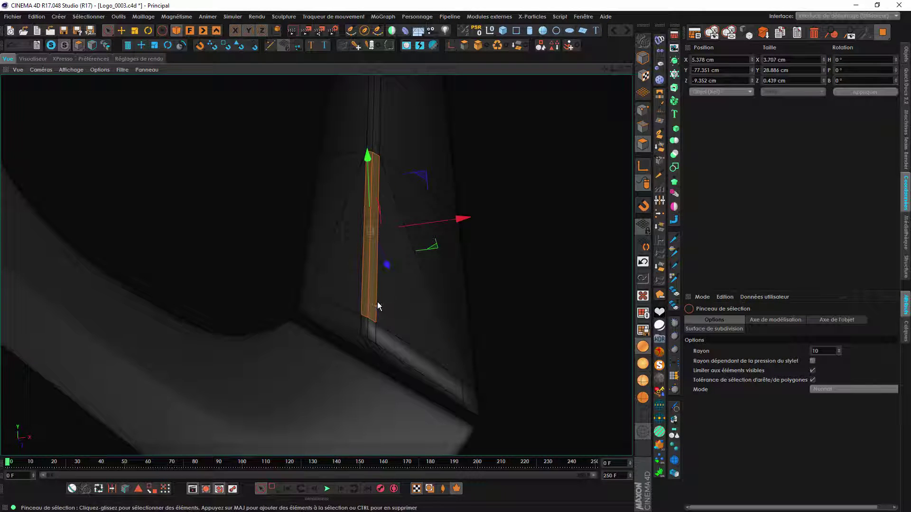
pyautogui.moveTo(378, 306); pyautogui.dragTo(477, 323)
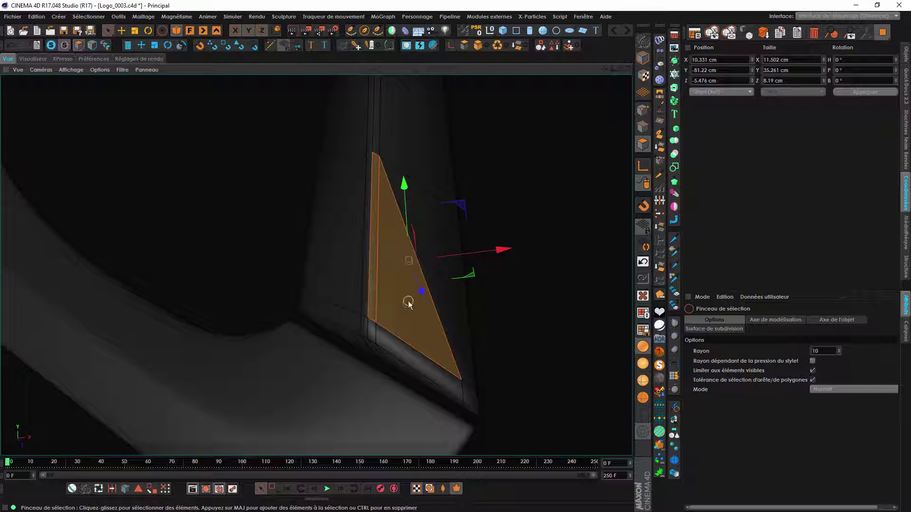
pyautogui.press('BackSpace')
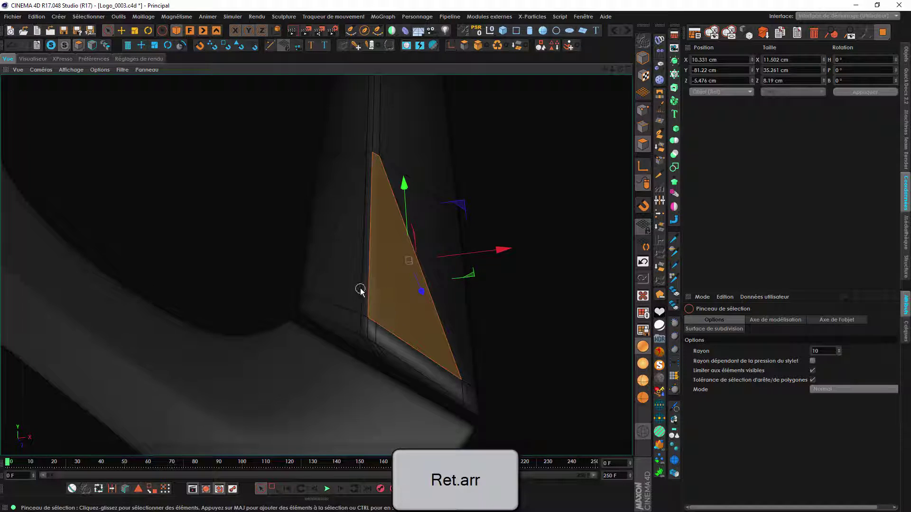
pyautogui.moveTo(403, 330)
pyautogui.keyDown('alt'); pyautogui.mouseDown()
pyautogui.moveTo(425, 295)
pyautogui.moveTo(414, 316)
pyautogui.mouseUp(); pyautogui.keyUp('alt')
pyautogui.keyDown('alt'); pyautogui.moveTo(414, 317); pyautogui.dragTo(375, 253, button='middle'); pyautogui.keyUp('alt')
pyautogui.rightClick(369, 237)
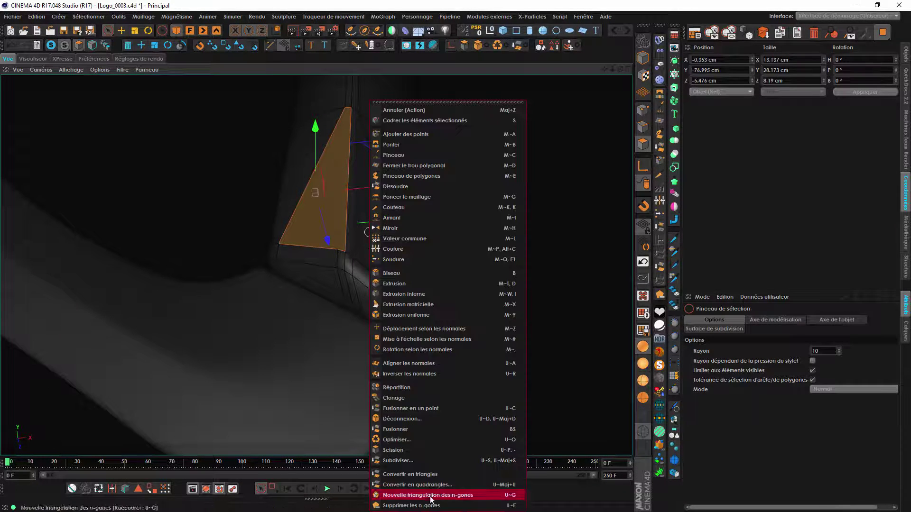
pyautogui.click(317, 264)
pyautogui.click(355, 282)
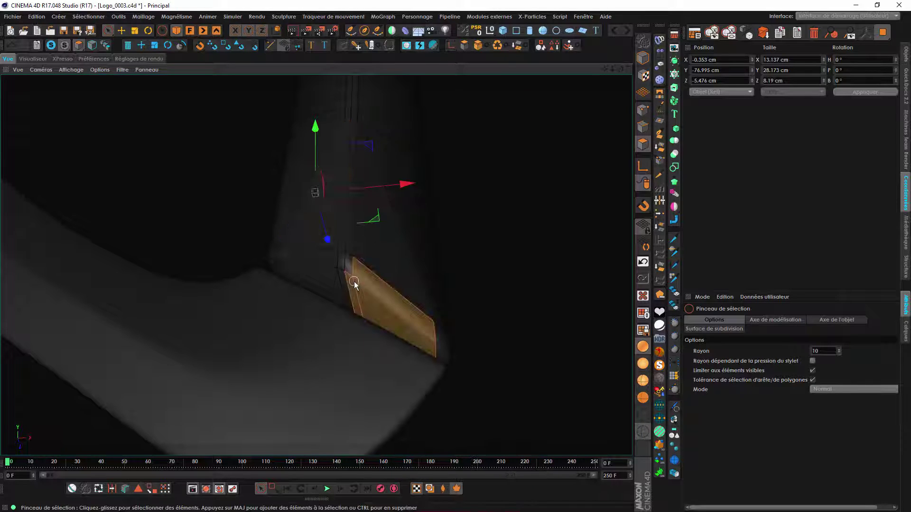
pyautogui.moveTo(366, 294)
pyautogui.keyDown('alt'); pyautogui.mouseDown()
pyautogui.moveTo(387, 289)
pyautogui.moveTo(371, 294)
pyautogui.mouseUp(); pyautogui.keyUp('alt')
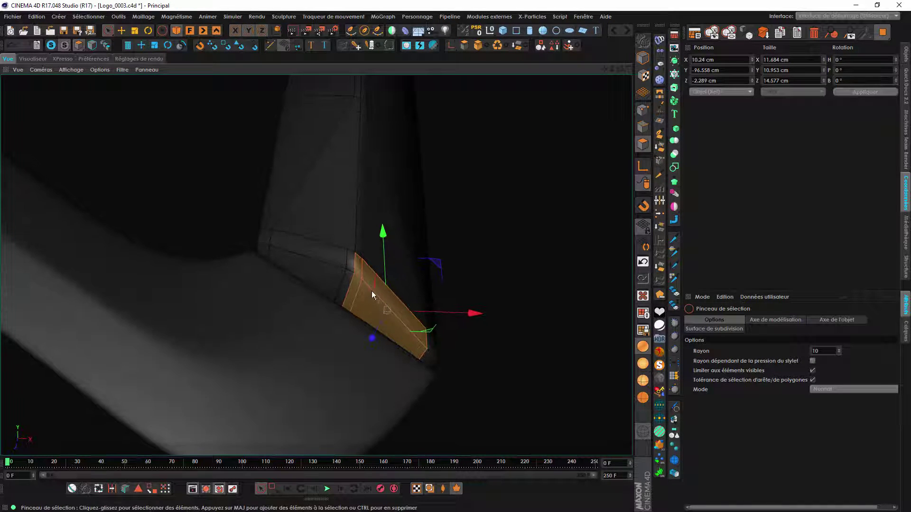
# - Dissolve the two support edges that flank the middle ridge across the end strip
pyautogui.click(125, 34)
pyautogui.click(642, 127)
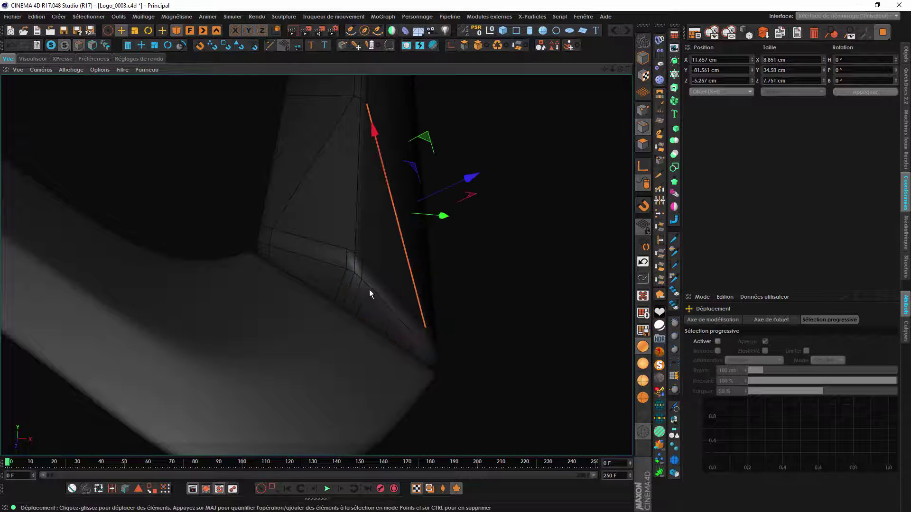
pyautogui.click(359, 286)
pyautogui.keyDown('shift'); pyautogui.click(340, 278); pyautogui.keyUp('shift')
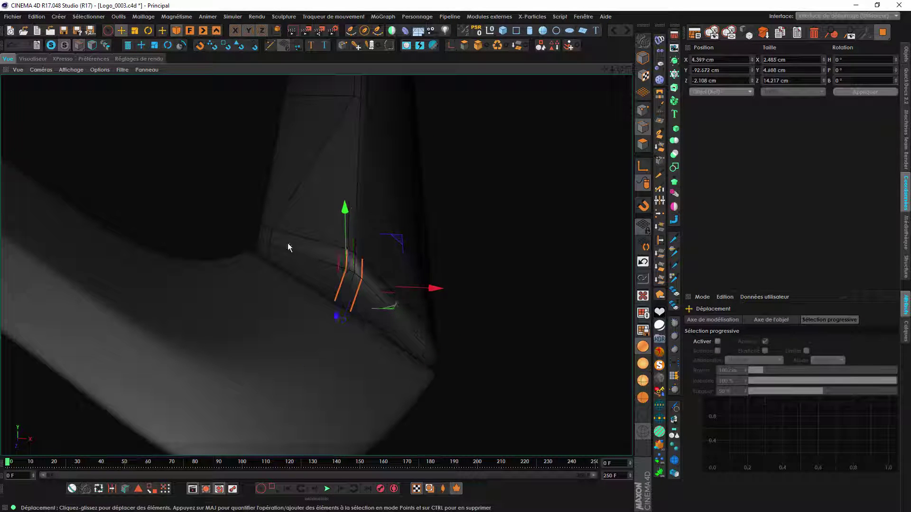
pyautogui.click(129, 45)
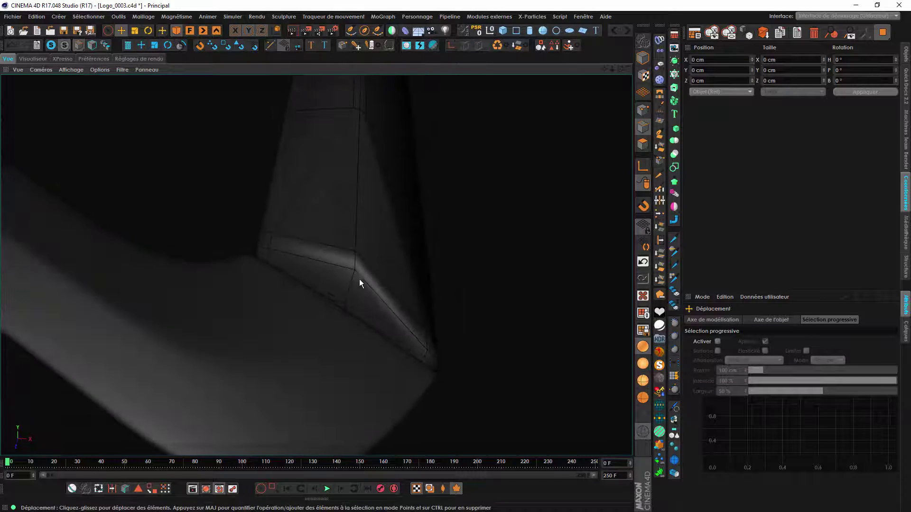
# - Slide the points flanking the middle ridge above the end strip outward along their cross edges, with the outer one at 58.4 %
pyautogui.moveTo(359, 279)
pyautogui.keyDown('alt'); pyautogui.mouseDown()
pyautogui.moveTo(428, 308)
pyautogui.moveTo(355, 293)
pyautogui.moveTo(365, 272)
pyautogui.mouseUp(); pyautogui.keyUp('alt')
pyautogui.keyDown('alt'); pyautogui.moveTo(364, 273); pyautogui.dragTo(360, 326, button='middle'); pyautogui.keyUp('alt')
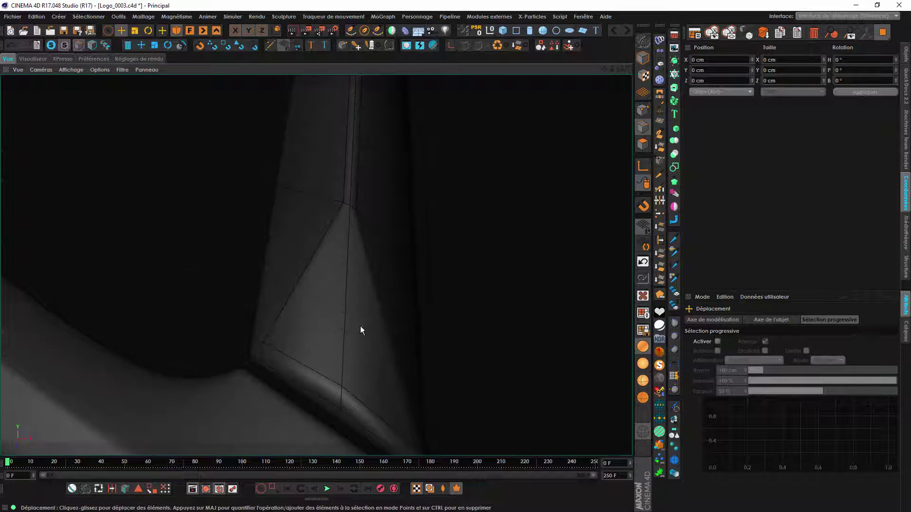
pyautogui.keyDown('alt'); pyautogui.moveTo(360, 326); pyautogui.dragTo(366, 222); pyautogui.keyUp('alt')
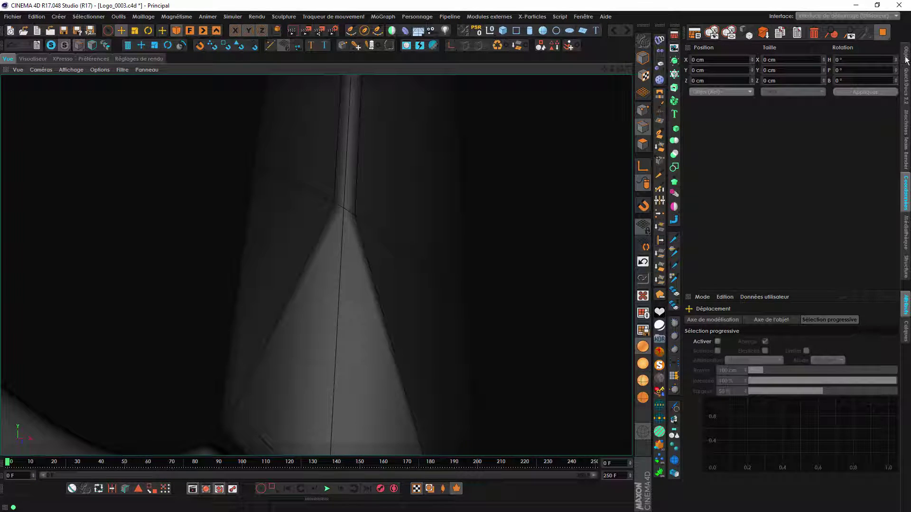
pyautogui.click(907, 58)
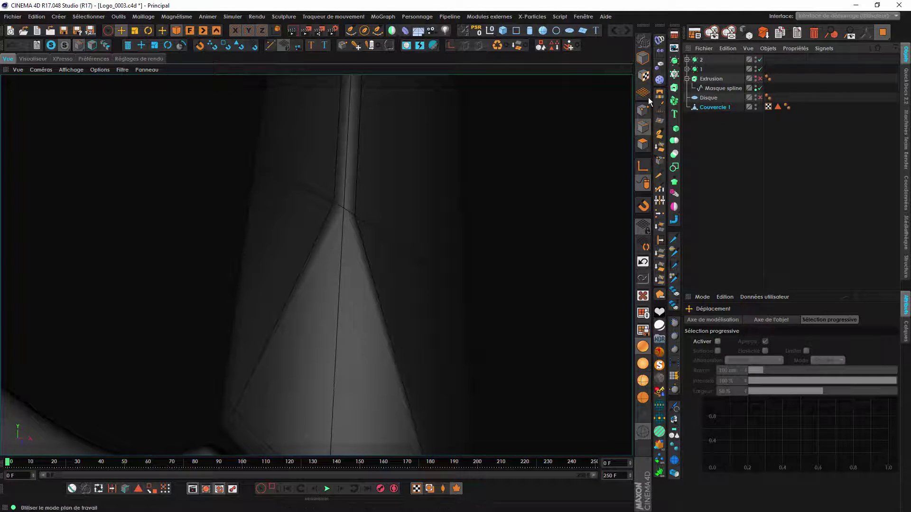
pyautogui.click(642, 110)
pyautogui.click(357, 218)
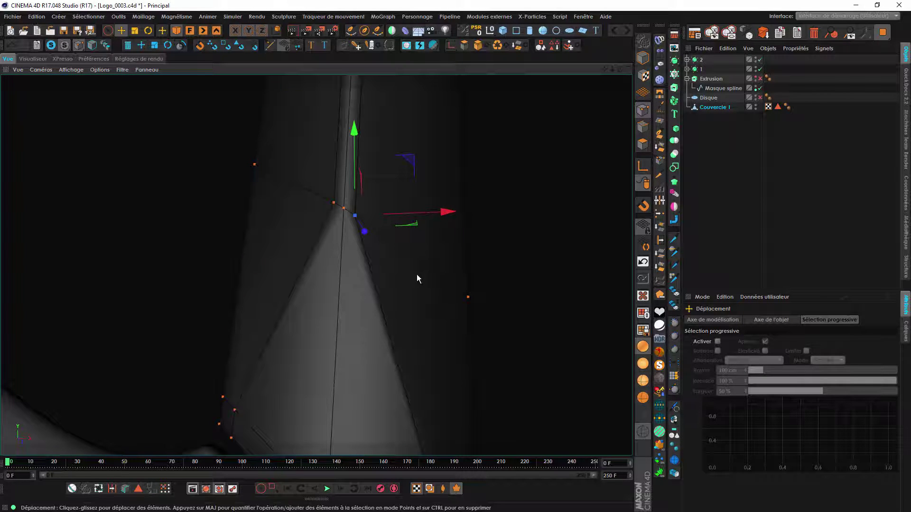
pyautogui.press('m')
pyautogui.press('o')
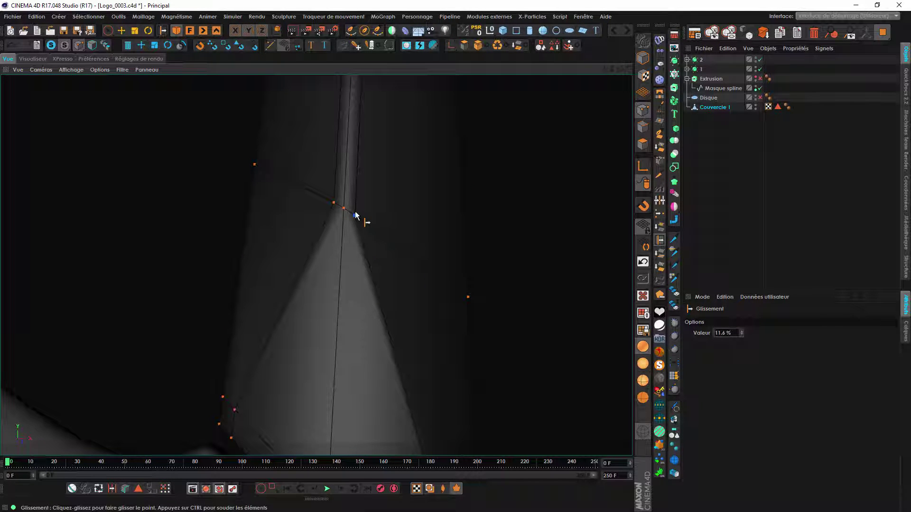
pyautogui.moveTo(411, 260)
pyautogui.mouseDown()
pyautogui.moveTo(375, 266)
pyautogui.moveTo(437, 279)
pyautogui.moveTo(369, 225)
pyautogui.mouseUp()
pyautogui.moveTo(291, 174); pyautogui.dragTo(281, 169)
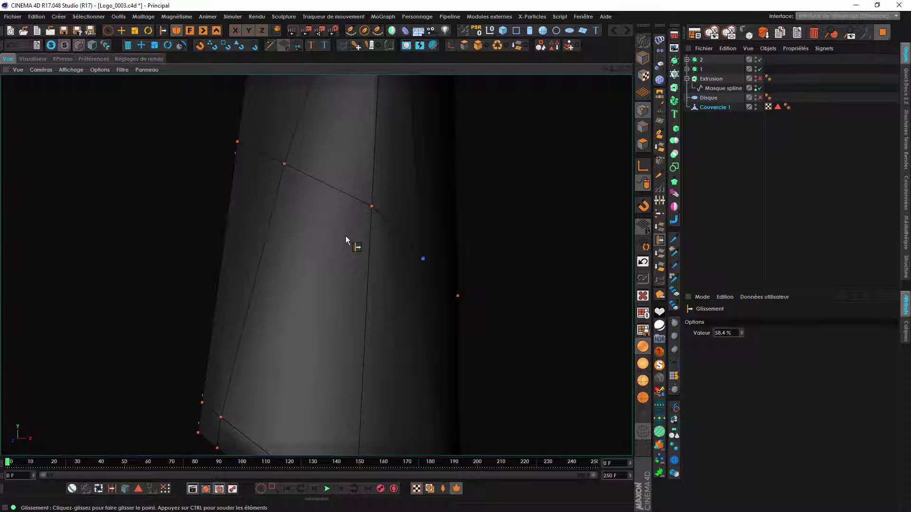
# - Readjust the support point placement on the row above the end strip, using a slide value of 17.7 %, and deselect the object
pyautogui.scroll(-1, 346, 235)
pyautogui.scroll(-5, 313, 344)
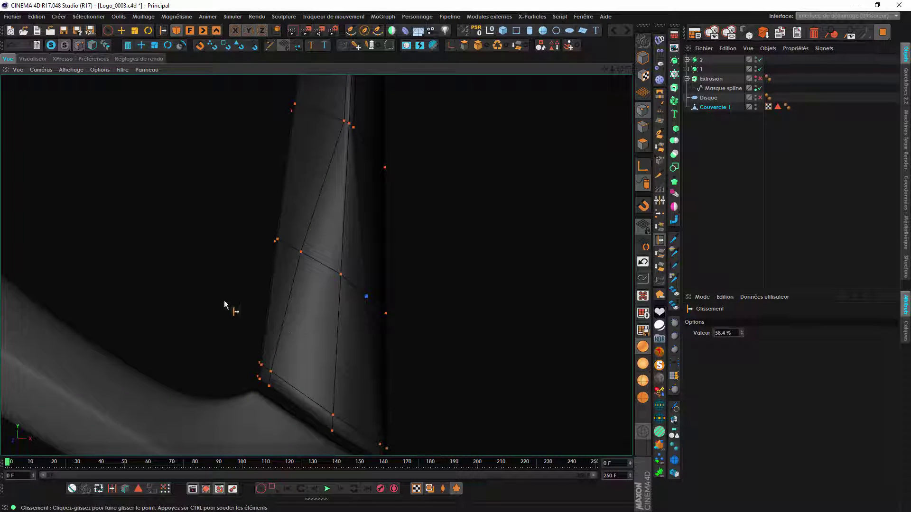
pyautogui.scroll(-1, 333, 332)
pyautogui.keyDown('alt'); pyautogui.moveTo(323, 338); pyautogui.dragTo(309, 323); pyautogui.keyUp('alt')
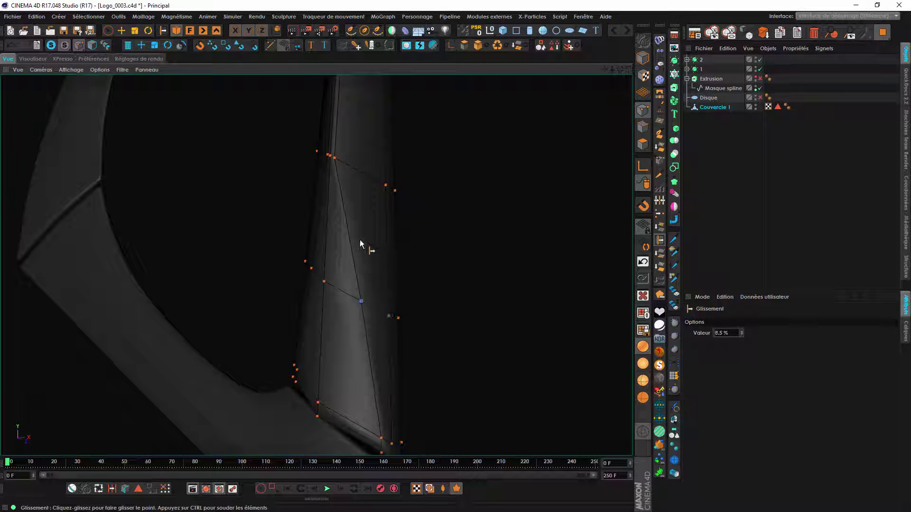
pyautogui.keyDown('alt'); pyautogui.moveTo(359, 240); pyautogui.dragTo(409, 366); pyautogui.keyUp('alt')
pyautogui.moveTo(324, 264); pyautogui.dragTo(313, 327)
pyautogui.click(753, 173)
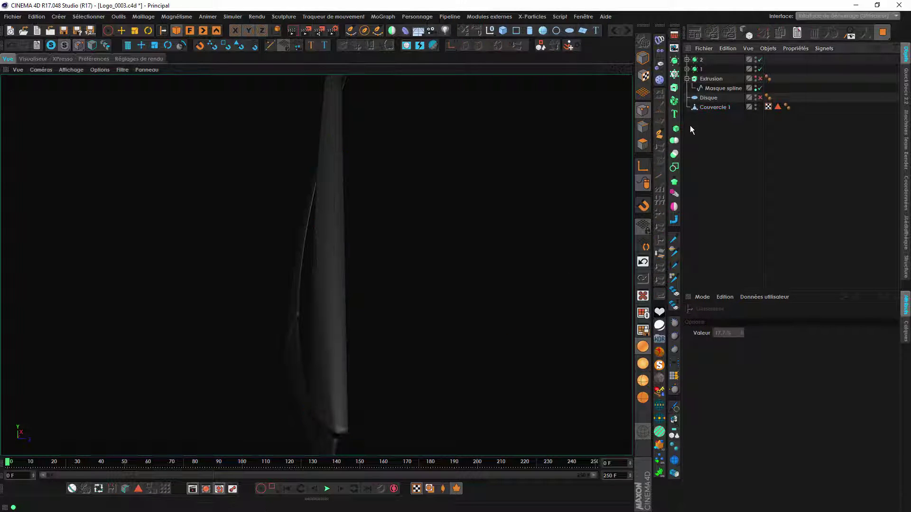
# - Set the Z position of Couvercle 1 to -5 cm
pyautogui.click(703, 107)
pyautogui.keyDown('alt'); pyautogui.moveTo(345, 365); pyautogui.dragTo(341, 309); pyautogui.keyUp('alt')
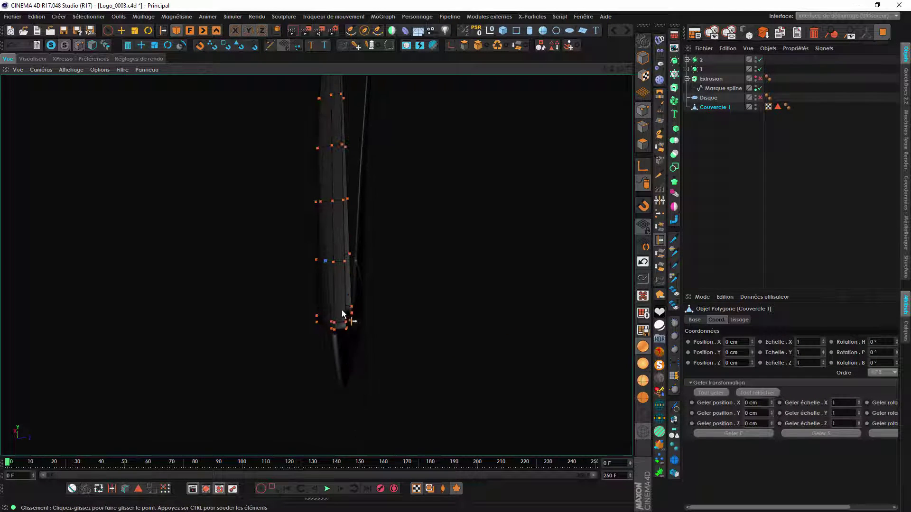
pyautogui.moveTo(741, 364); pyautogui.dragTo(655, 404)
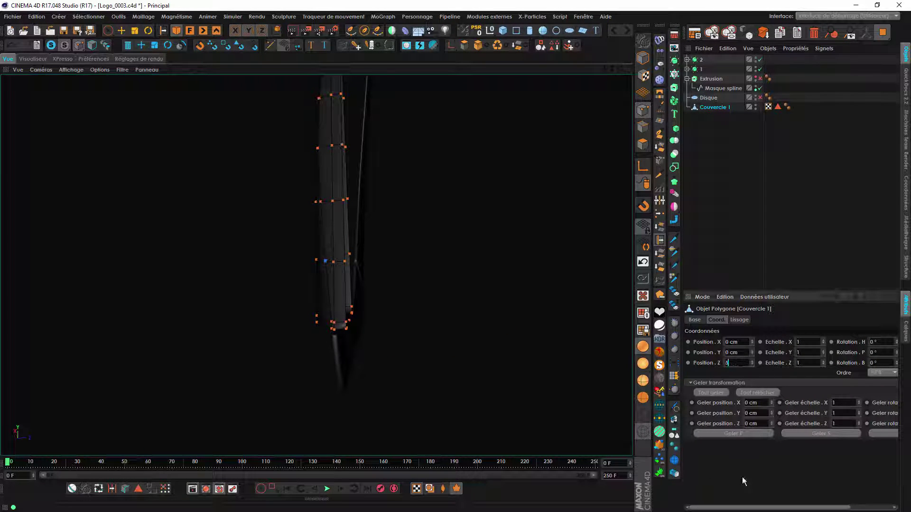
pyautogui.write('5')
pyautogui.press('Return')
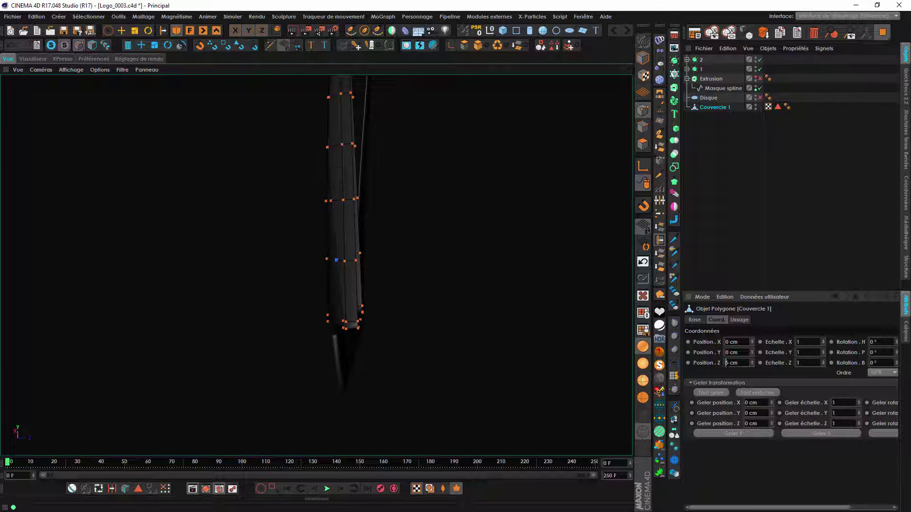
pyautogui.write('-')
pyautogui.press('Return')
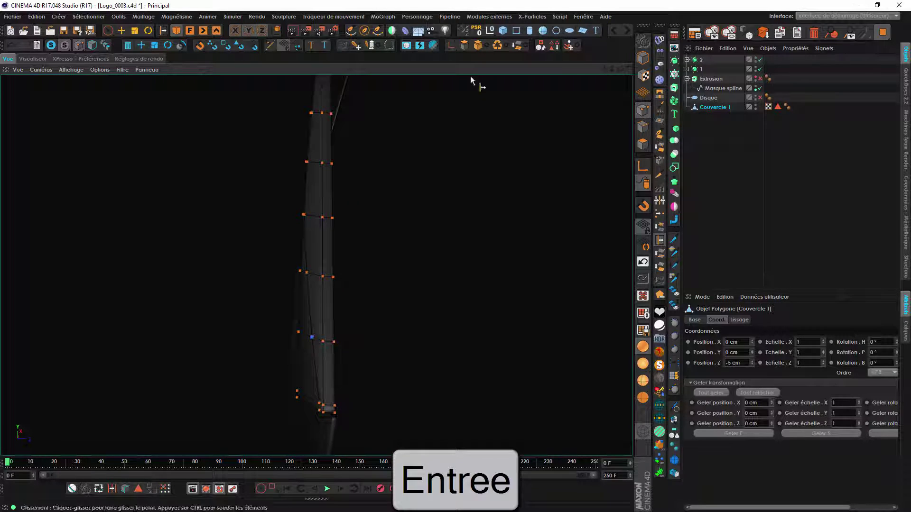
# - Nest Couvercle 1 under a new Symmetry object and change the mirror plane so the piece is mirrored in depth
pyautogui.click(392, 31)
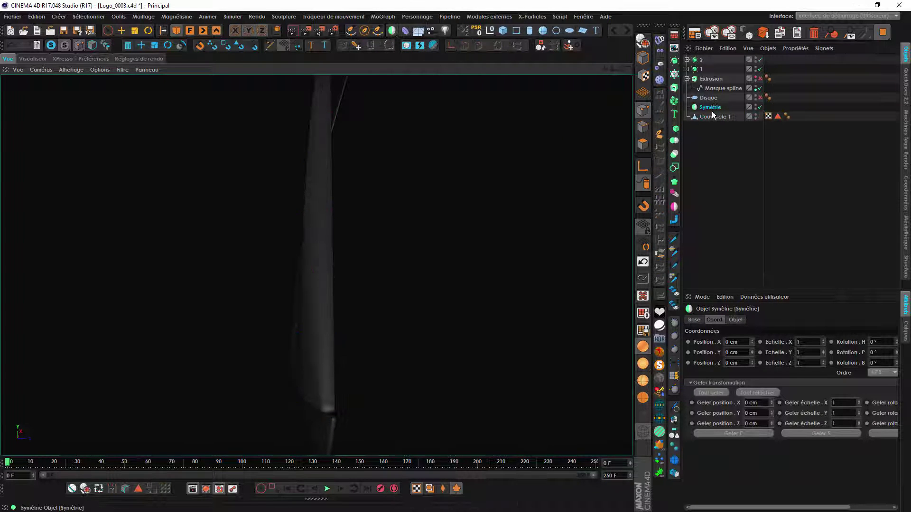
pyautogui.moveTo(711, 119); pyautogui.dragTo(711, 108)
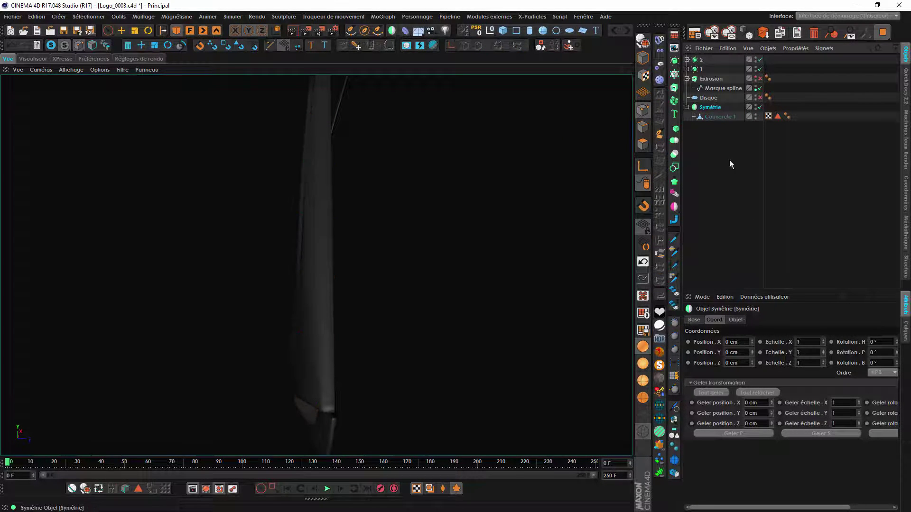
pyautogui.click(738, 318)
pyautogui.click(751, 342)
pyautogui.click(751, 353)
pyautogui.keyDown('alt'); pyautogui.moveTo(370, 287); pyautogui.dragTo(428, 233); pyautogui.keyUp('alt')
# - Flatten the Symmetry object by setting its Z scale to 0.25
pyautogui.click(714, 320)
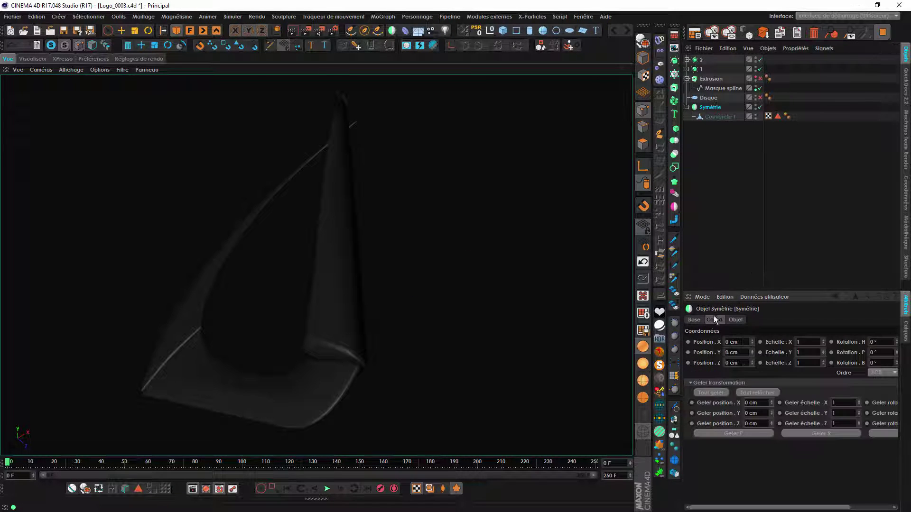
pyautogui.write('0.25')
pyautogui.press('Return')
pyautogui.scroll(3, 409, 352)
pyautogui.moveTo(405, 360)
pyautogui.keyDown('alt'); pyautogui.mouseDown()
pyautogui.moveTo(406, 420)
pyautogui.moveTo(403, 376)
pyautogui.mouseUp(); pyautogui.keyUp('alt')
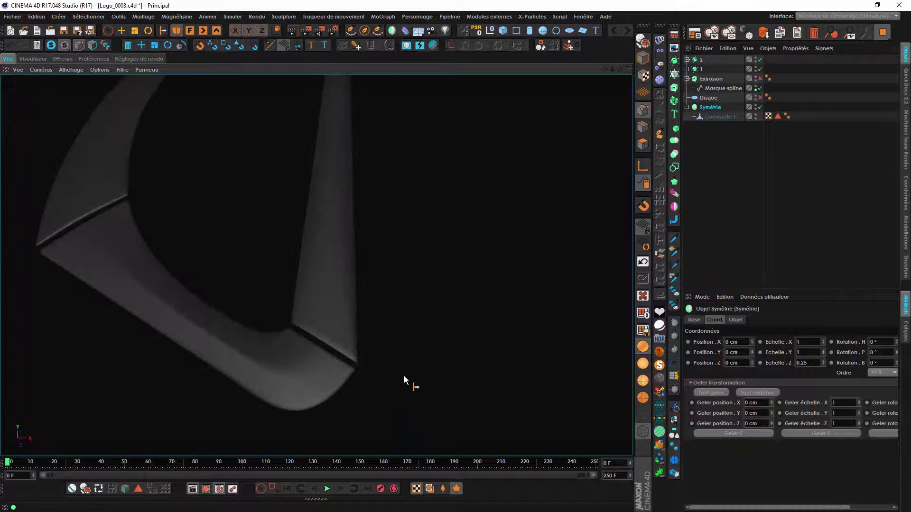
pyautogui.keyDown('alt'); pyautogui.moveTo(330, 246); pyautogui.dragTo(338, 367, button='middle'); pyautogui.keyUp('alt')
pyautogui.keyDown('alt'); pyautogui.moveTo(338, 367); pyautogui.dragTo(357, 323); pyautogui.keyUp('alt')
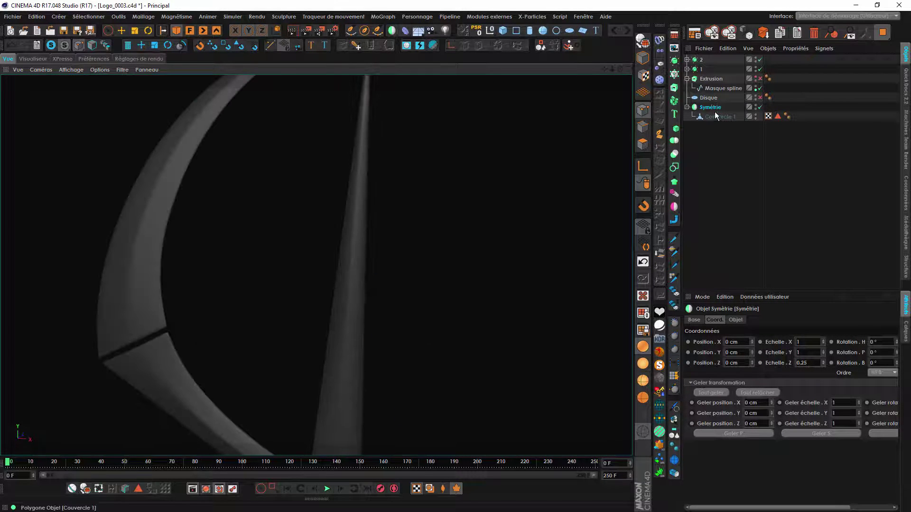
# - Add a Subdivision Surface as the parent of the Symmetry object
pyautogui.keyDown('alt'); pyautogui.click(674, 60); pyautogui.keyUp('alt')
pyautogui.scroll(-4, 335, 308)
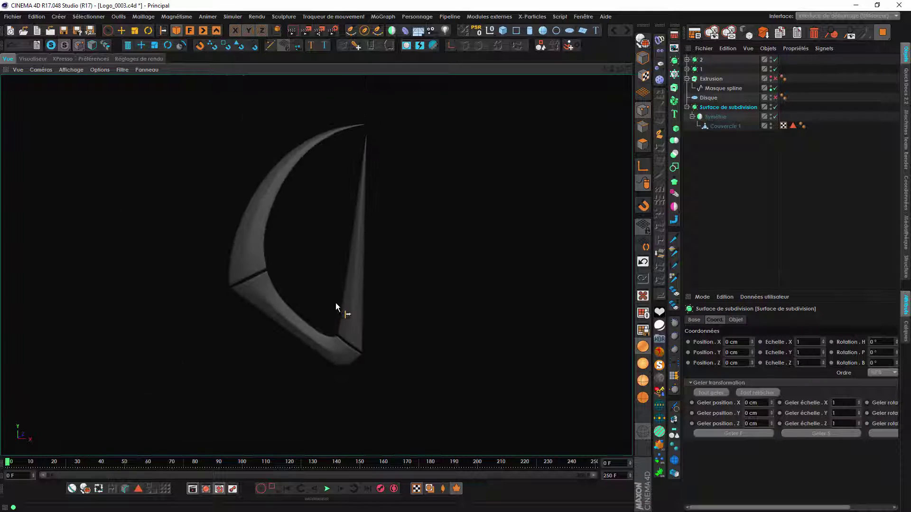
pyautogui.keyDown('alt'); pyautogui.moveTo(335, 304); pyautogui.dragTo(201, 283); pyautogui.keyUp('alt')
# - Try adding a Bend deformer inside the Symmetry object
pyautogui.click(692, 117)
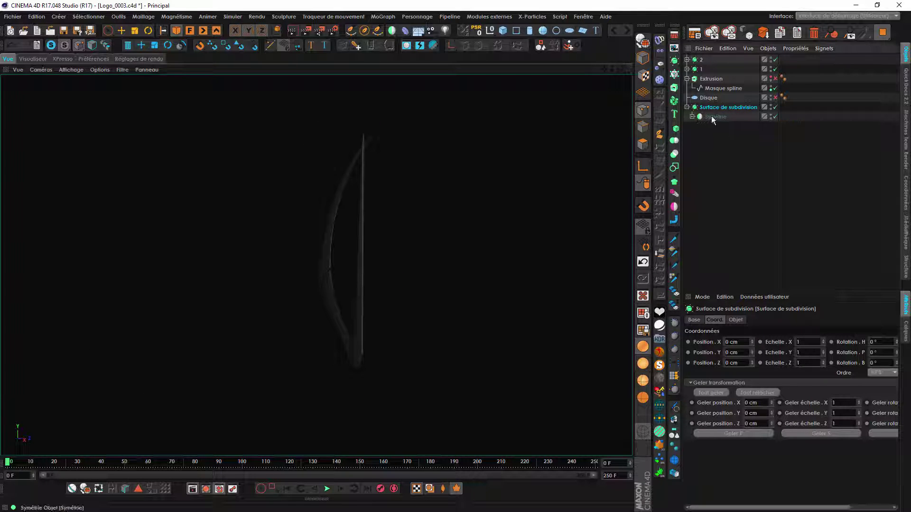
pyautogui.keyDown('shift'); pyautogui.click(402, 32); pyautogui.keyUp('shift')
pyautogui.hotkey('ctrl', 'z')
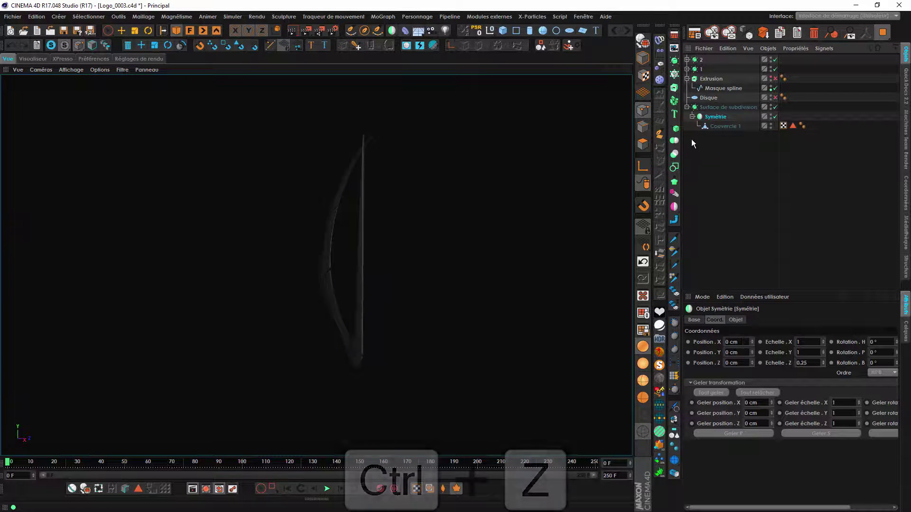
# - Add a Bend deformer (Incurvation), nest it under Couvercle 1, and fit it to its parent
pyautogui.keyDown('ctrl'); pyautogui.click(404, 33); pyautogui.keyUp('ctrl')
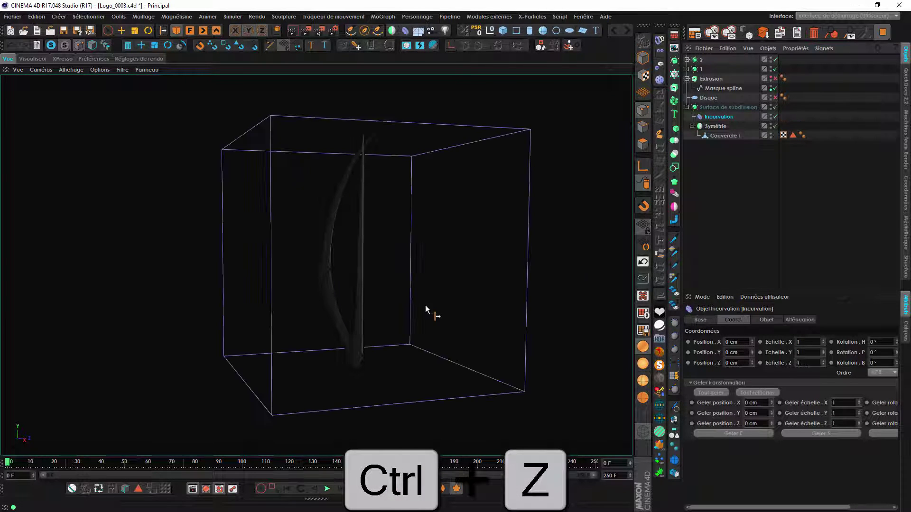
pyautogui.keyDown('alt'); pyautogui.moveTo(425, 307); pyautogui.dragTo(493, 269); pyautogui.keyUp('alt')
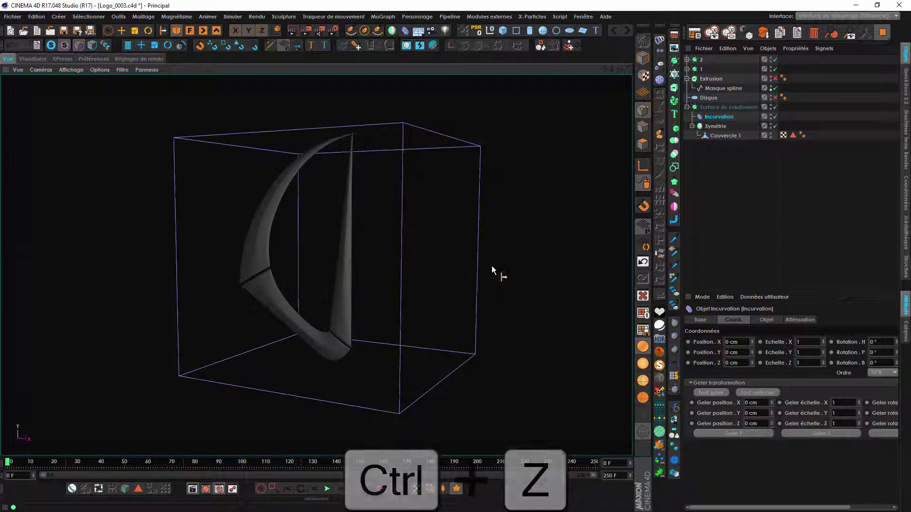
pyautogui.moveTo(719, 117); pyautogui.dragTo(725, 135)
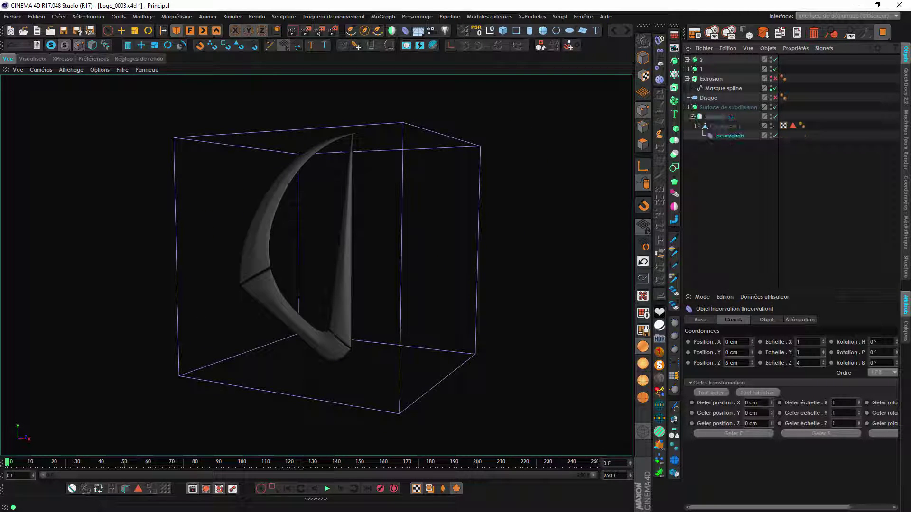
pyautogui.click(765, 320)
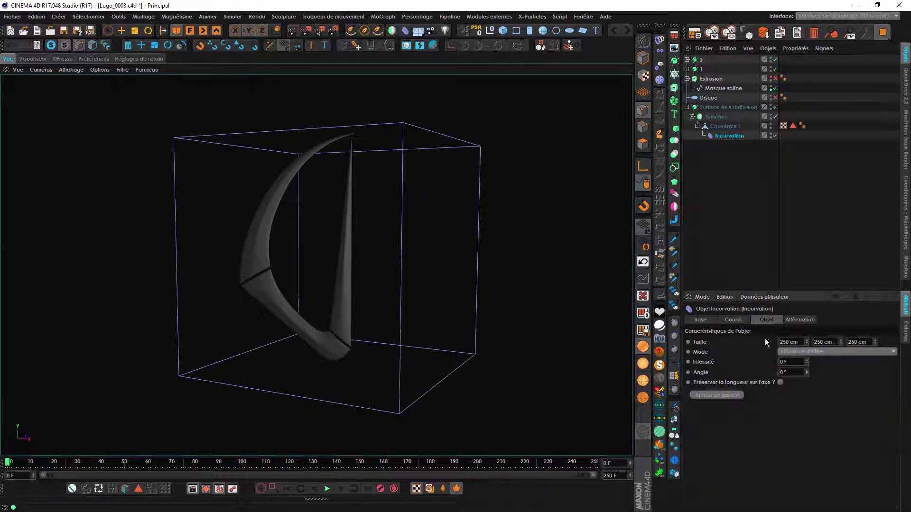
pyautogui.click(725, 394)
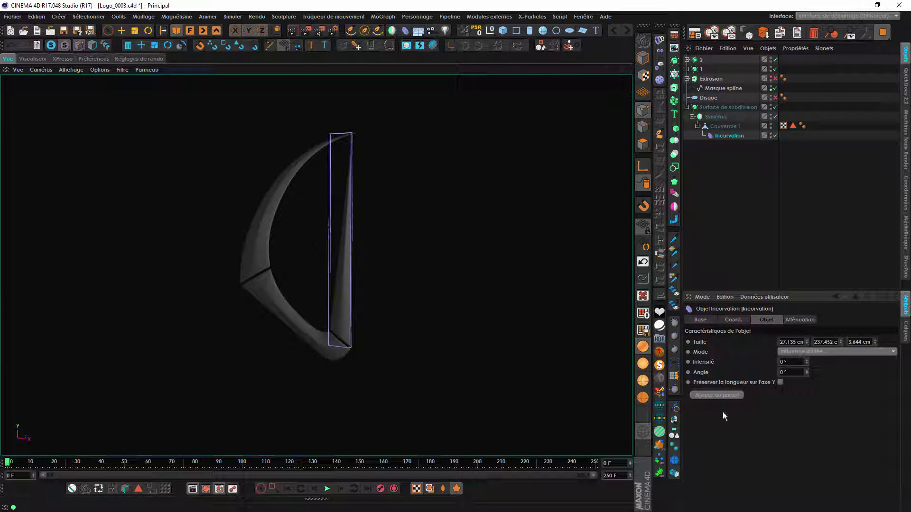
# - Rotate the Bend deformer 90° about its vertical axis and refit it to its parent
pyautogui.scroll(3, 365, 282)
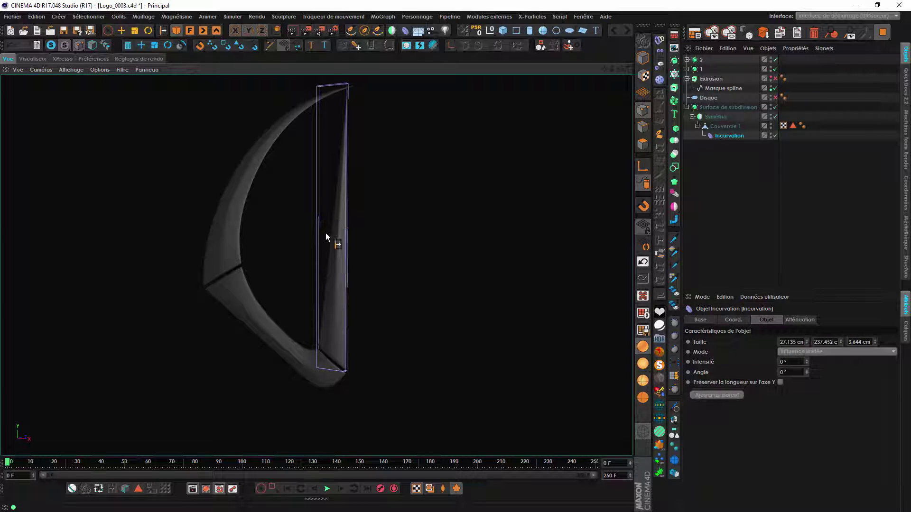
pyautogui.keyDown('alt'); pyautogui.moveTo(325, 232); pyautogui.dragTo(312, 275, button='middle'); pyautogui.keyUp('alt')
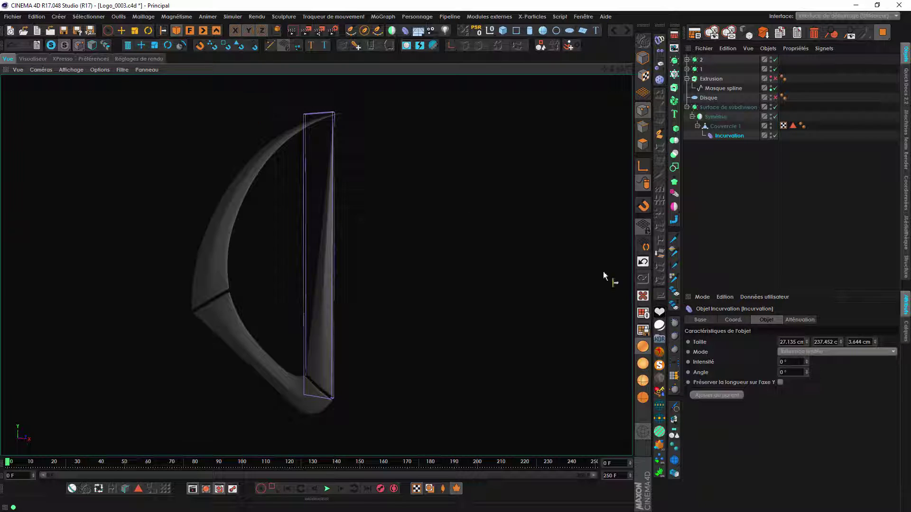
pyautogui.click(148, 30)
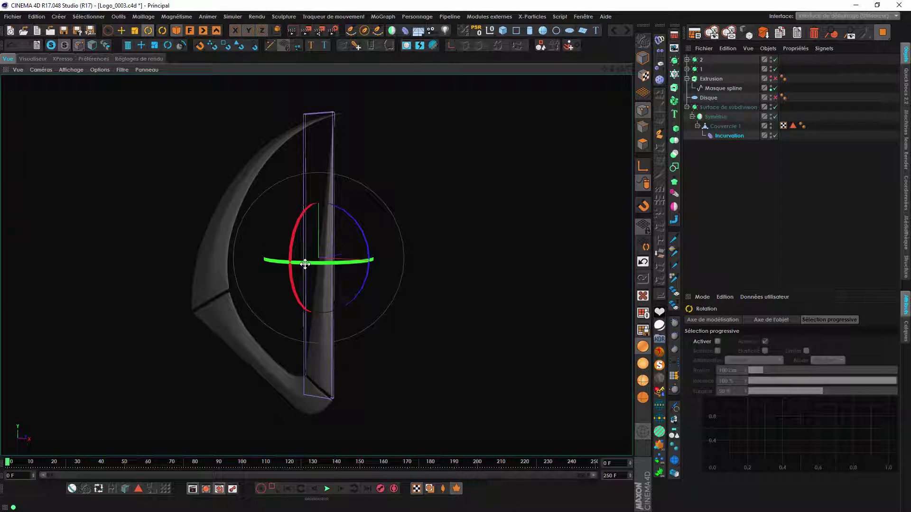
pyautogui.moveTo(305, 264); pyautogui.dragTo(417, 271)
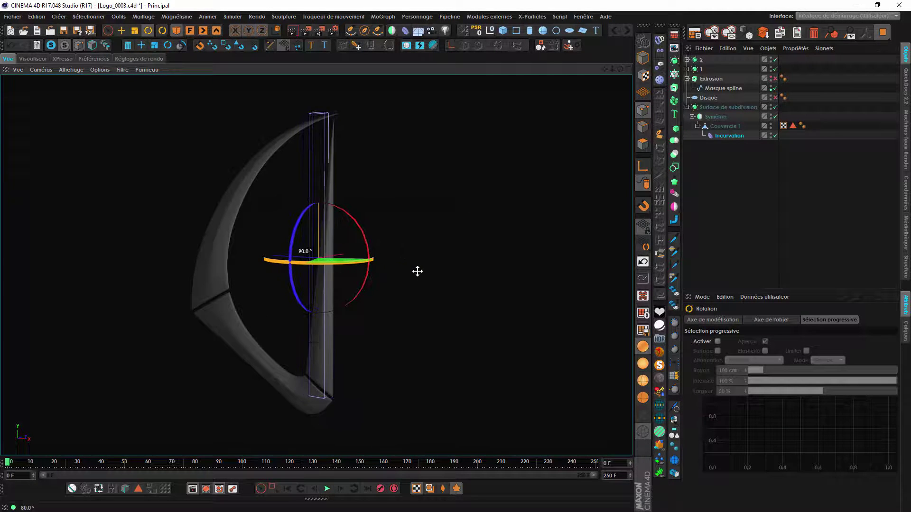
pyautogui.keyDown('alt'); pyautogui.moveTo(335, 289); pyautogui.dragTo(319, 315); pyautogui.keyUp('alt')
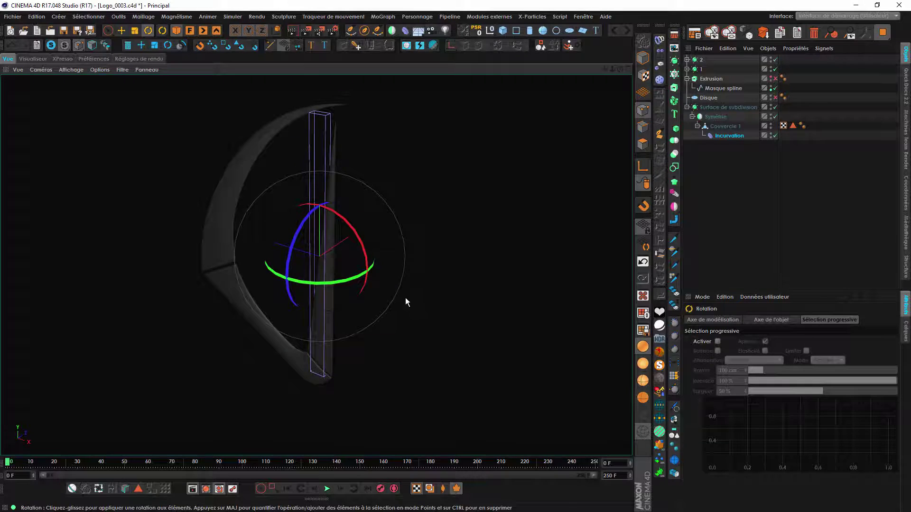
pyautogui.hotkey('ctrl', 'z')
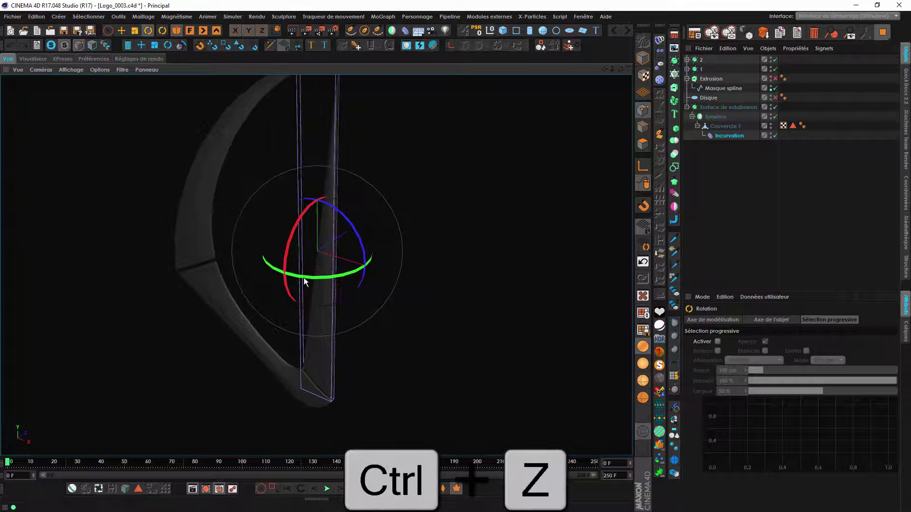
pyautogui.moveTo(304, 277); pyautogui.dragTo(425, 262)
pyautogui.keyDown('alt'); pyautogui.moveTo(343, 288); pyautogui.dragTo(418, 266); pyautogui.keyUp('alt')
pyautogui.click(723, 134)
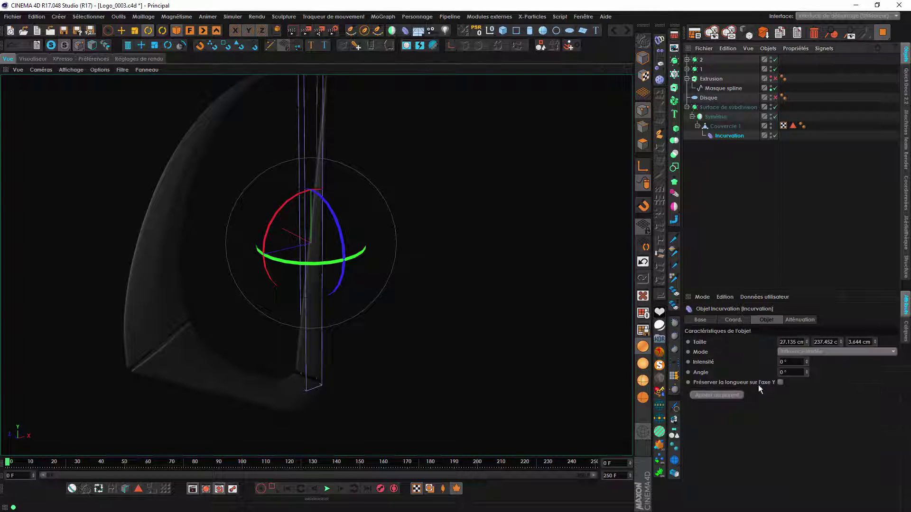
pyautogui.click(731, 394)
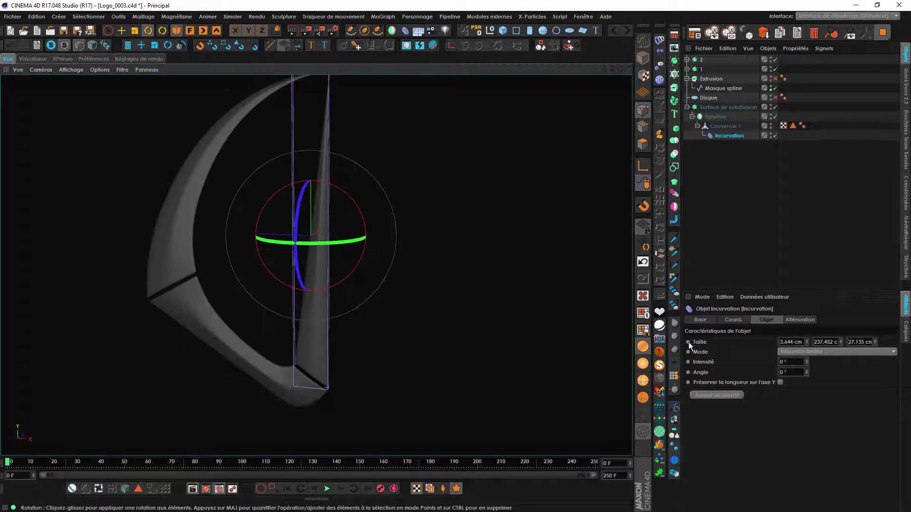
# - Set the Bend deformer's strength to 161°
pyautogui.moveTo(806, 362); pyautogui.dragTo(806, 298)
pyautogui.keyDown('alt'); pyautogui.moveTo(305, 362); pyautogui.dragTo(163, 340); pyautogui.keyUp('alt')
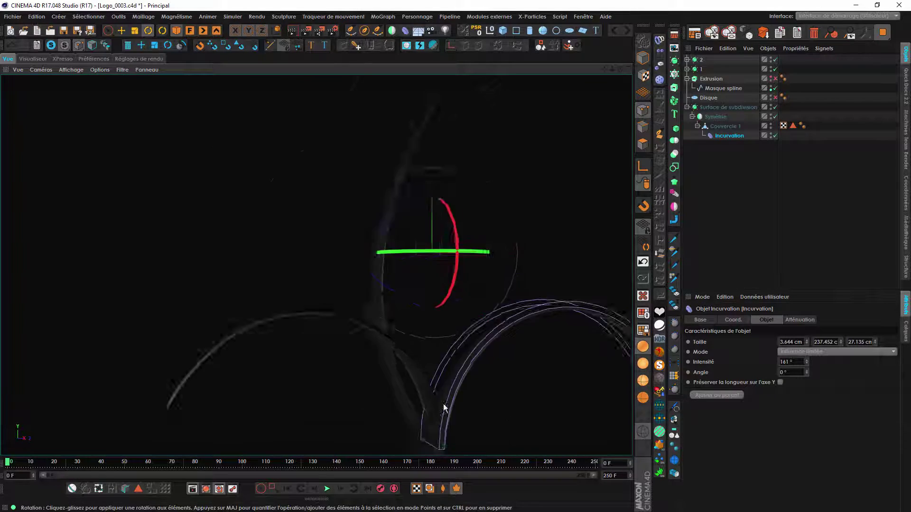
pyautogui.keyDown('alt'); pyautogui.moveTo(444, 408); pyautogui.dragTo(347, 370); pyautogui.keyUp('alt')
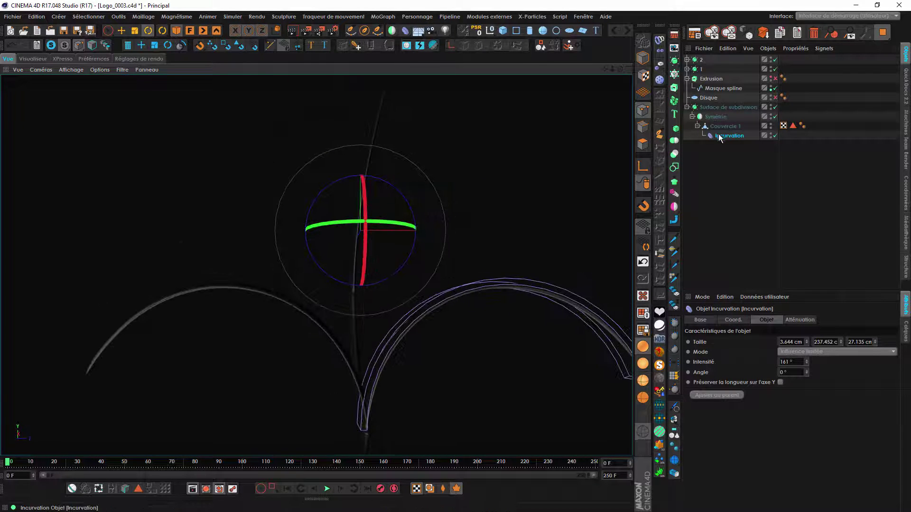
# - Move the Bend deformer directly inside the Subdivision Surface, above the Symmetry object, and hide its cage in the viewport
pyautogui.moveTo(718, 136); pyautogui.dragTo(709, 114)
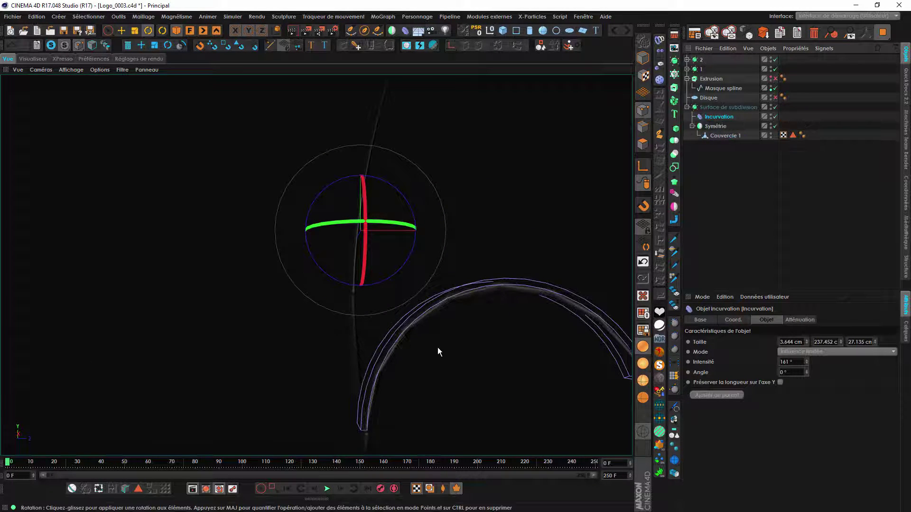
pyautogui.moveTo(437, 348)
pyautogui.keyDown('alt'); pyautogui.mouseDown()
pyautogui.moveTo(307, 240)
pyautogui.moveTo(606, 230)
pyautogui.moveTo(394, 238)
pyautogui.moveTo(395, 279)
pyautogui.moveTo(508, 278)
pyautogui.mouseUp(); pyautogui.keyUp('alt')
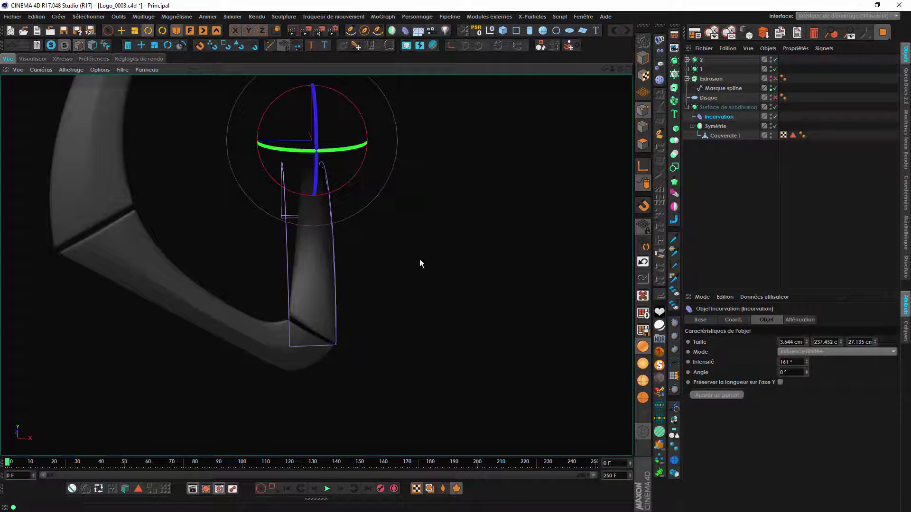
pyautogui.keyDown('alt'); pyautogui.moveTo(420, 260); pyautogui.dragTo(334, 312); pyautogui.keyUp('alt')
pyautogui.doubleClick(770, 116)
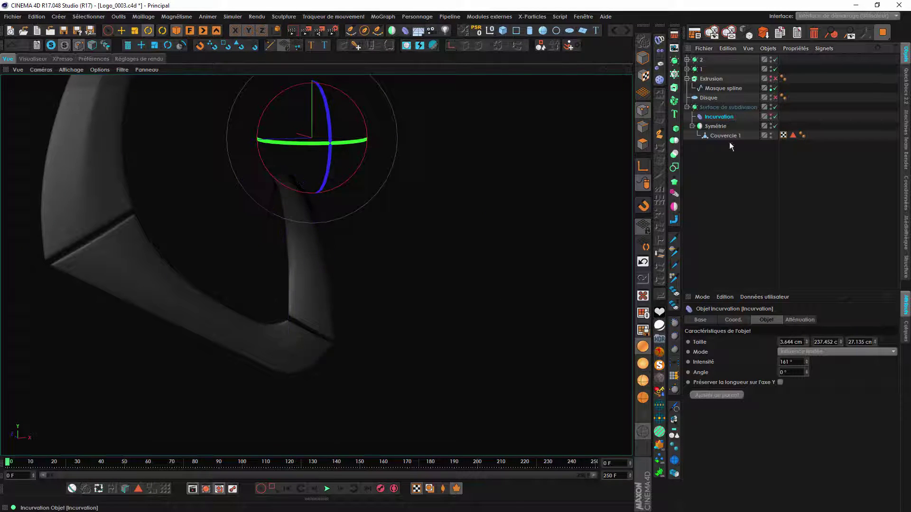
pyautogui.keyDown('alt'); pyautogui.moveTo(360, 259); pyautogui.dragTo(235, 281); pyautogui.keyUp('alt')
pyautogui.scroll(-3, 269, 287)
pyautogui.keyDown('alt'); pyautogui.moveTo(294, 295); pyautogui.dragTo(474, 327); pyautogui.keyUp('alt')
# - Display the shaded model with its wireframe lines and set the Subdivision Surface's viewport subdivision to 4
pyautogui.click(642, 381)
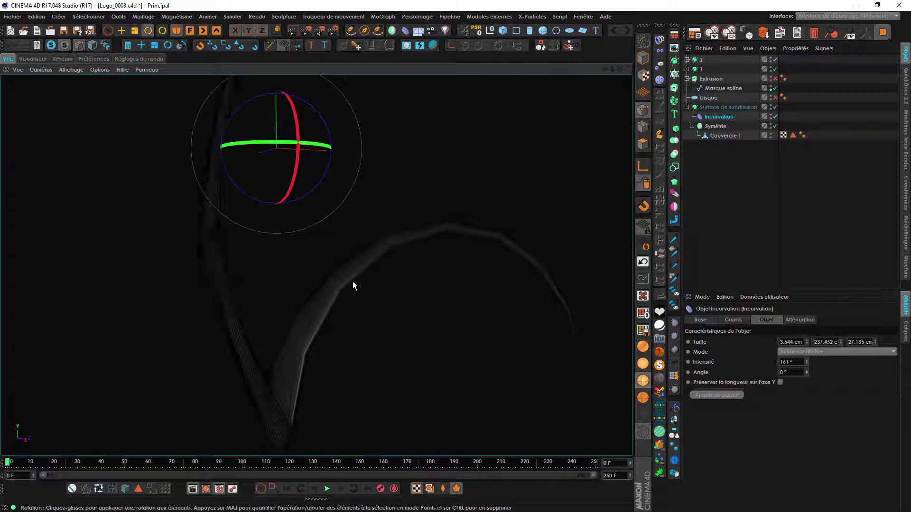
pyautogui.moveTo(352, 281)
pyautogui.keyDown('alt'); pyautogui.mouseDown()
pyautogui.moveTo(374, 308)
pyautogui.moveTo(399, 288)
pyautogui.mouseUp(); pyautogui.keyUp('alt')
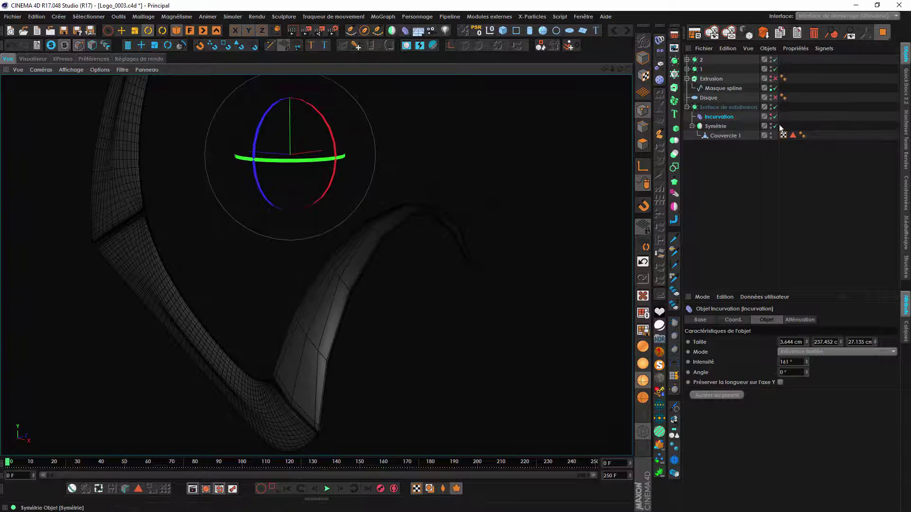
pyautogui.click(752, 107)
pyautogui.click(776, 349)
pyautogui.click(775, 349)
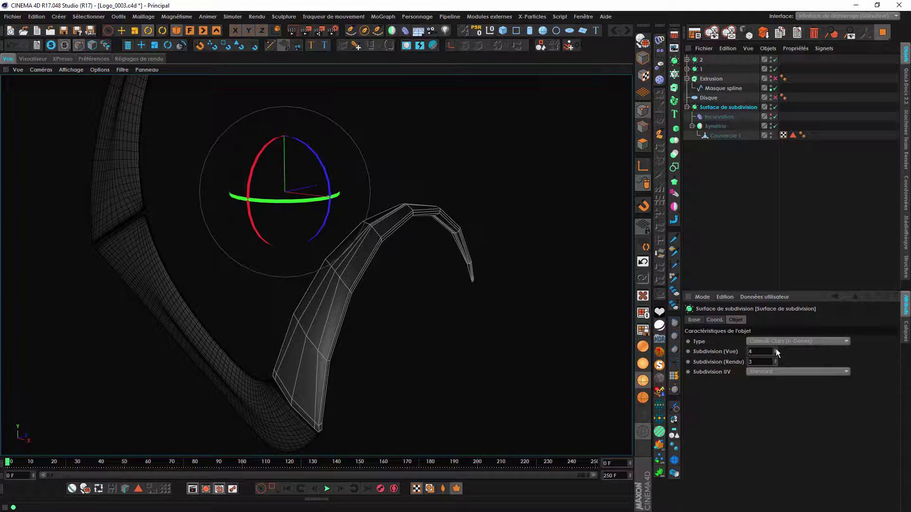
pyautogui.click(756, 219)
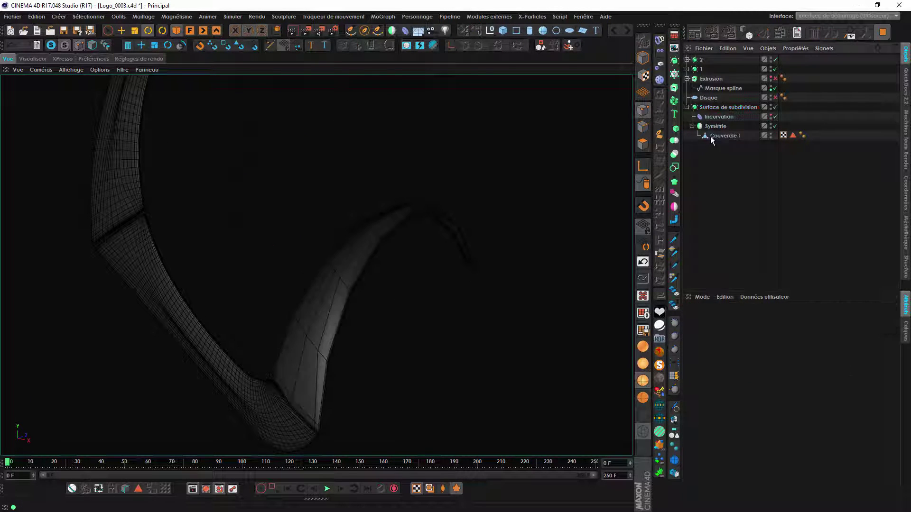
# - Place the Symmetry object above the temporarily disabled Bend deformer in the Subdivision Surface, and re-enable the Bend
pyautogui.click(775, 116)
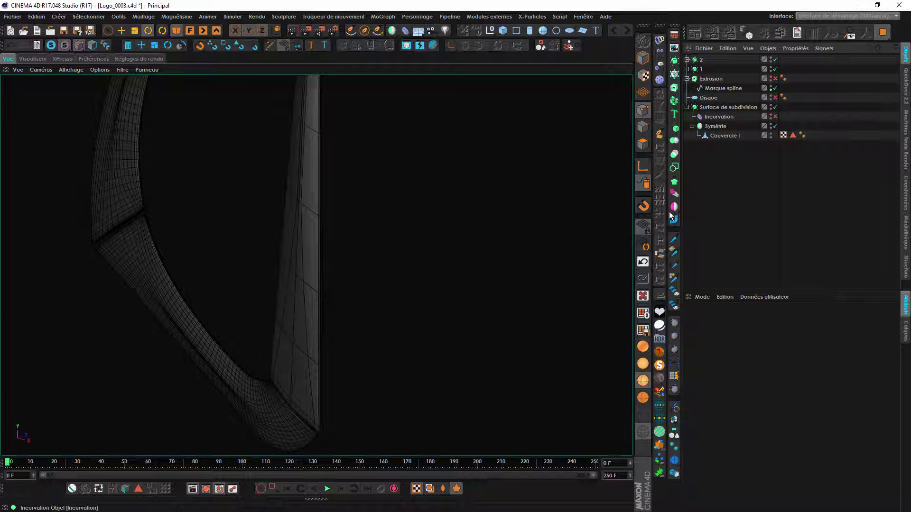
pyautogui.click(717, 126)
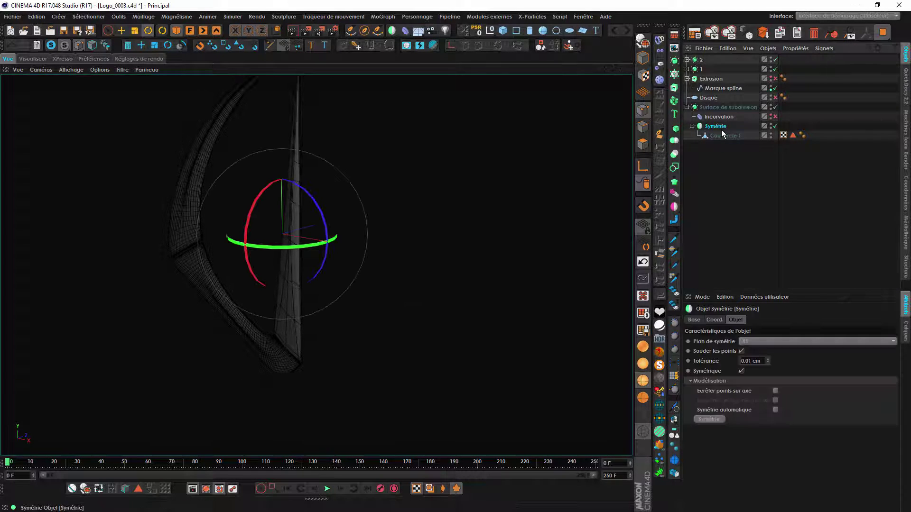
pyautogui.click(692, 126)
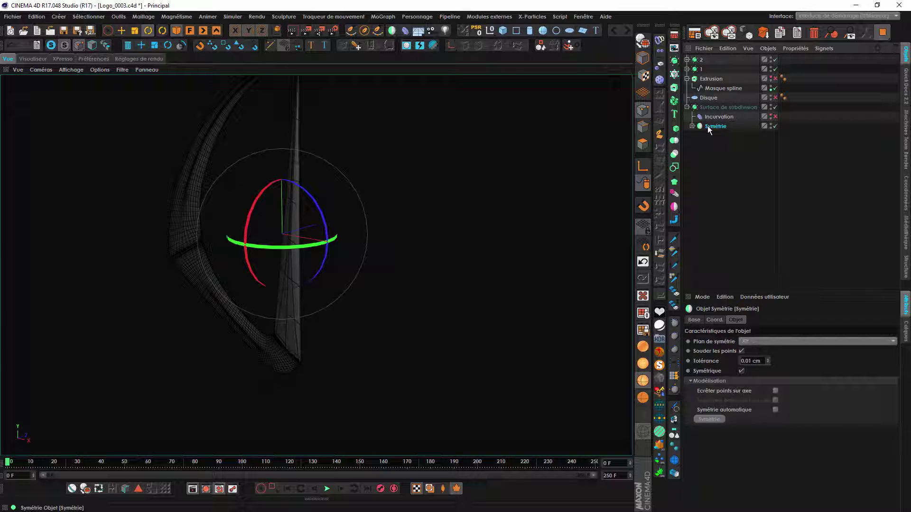
pyautogui.moveTo(709, 129); pyautogui.dragTo(712, 114)
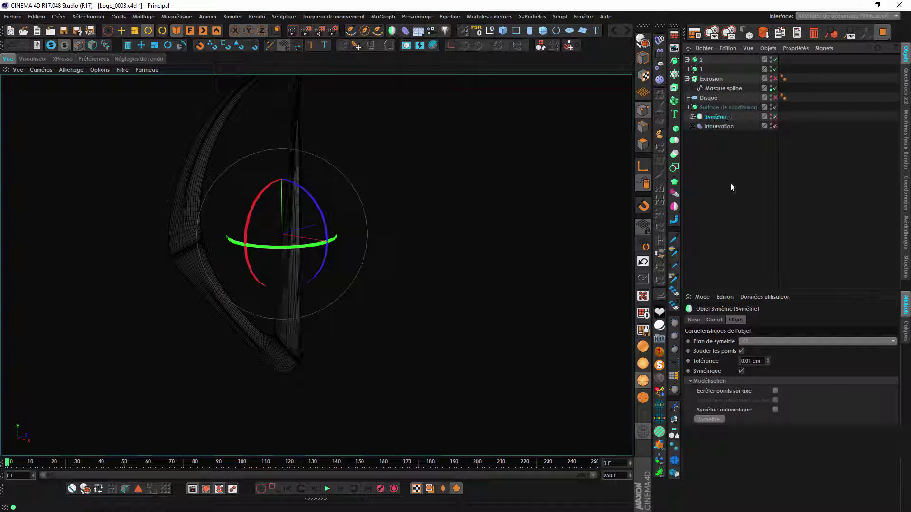
pyautogui.click(775, 126)
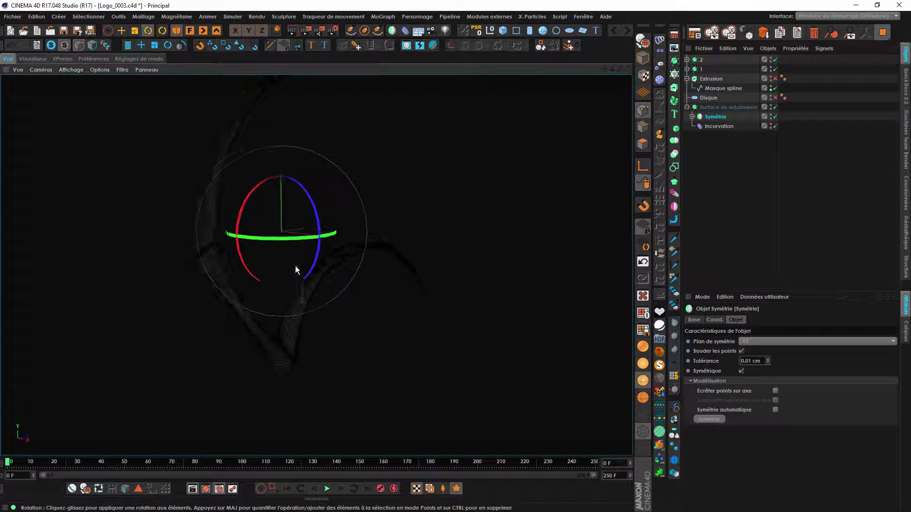
pyautogui.click(735, 151)
pyautogui.click(715, 116)
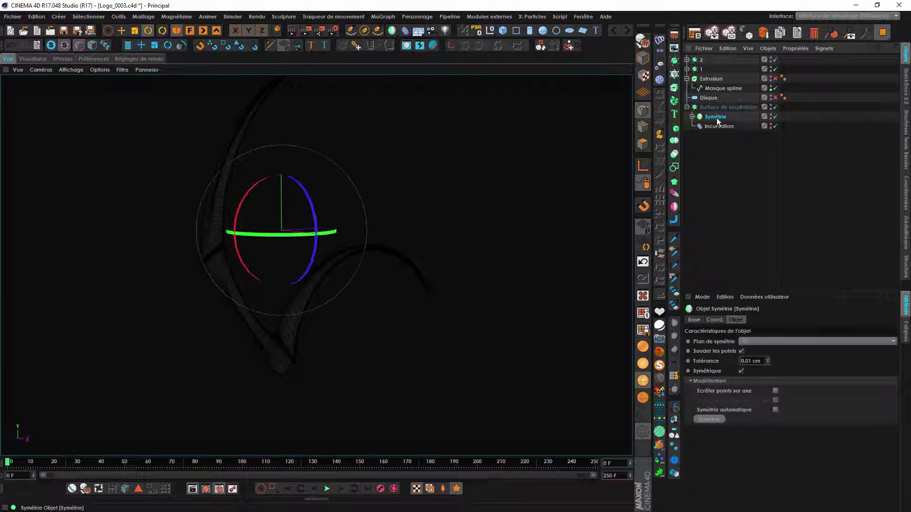
pyautogui.moveTo(346, 270); pyautogui.dragTo(379, 275)
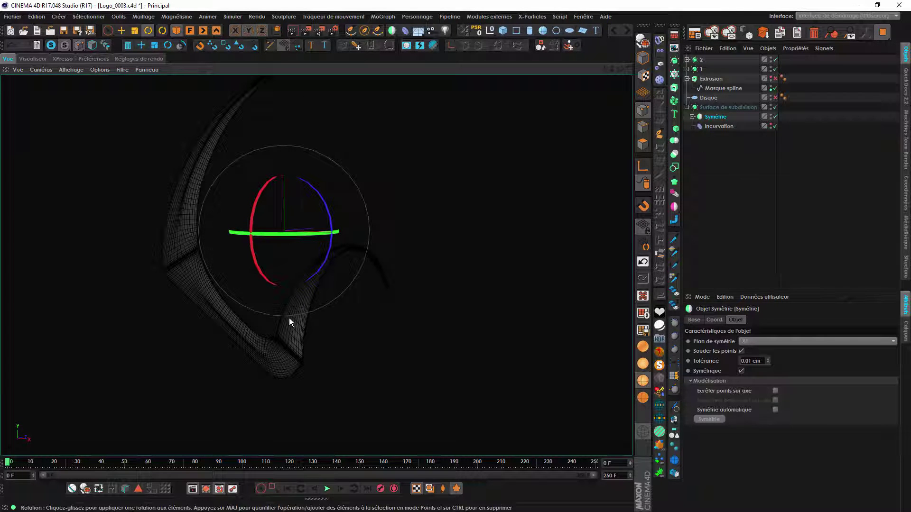
pyautogui.click(719, 99)
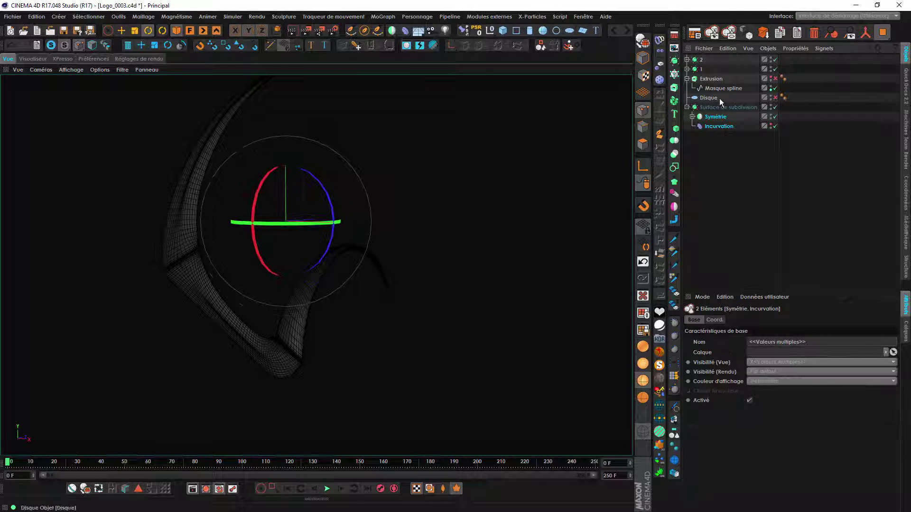
pyautogui.click(373, 345)
pyautogui.scroll(4, 332, 313)
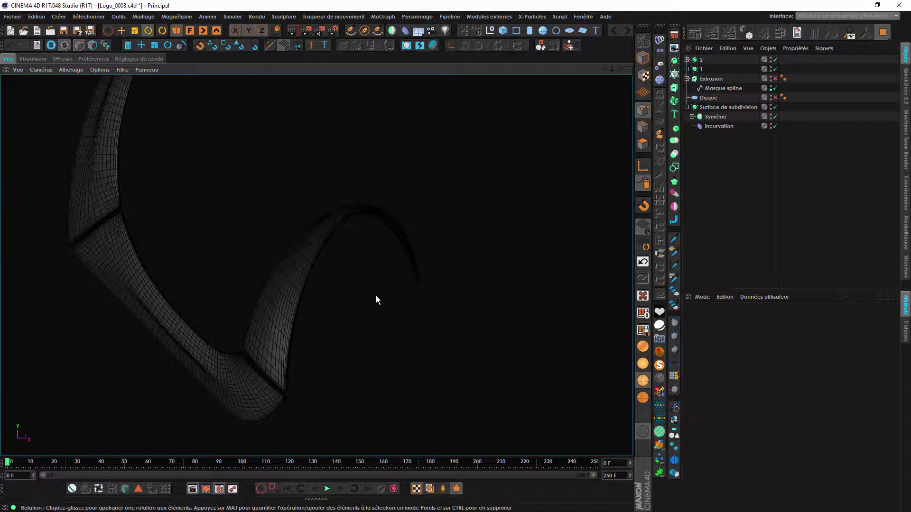
# - Move the Bend deformer and the Polygon object out of the Null, directly into object 1, and delete the Null
pyautogui.click(687, 69)
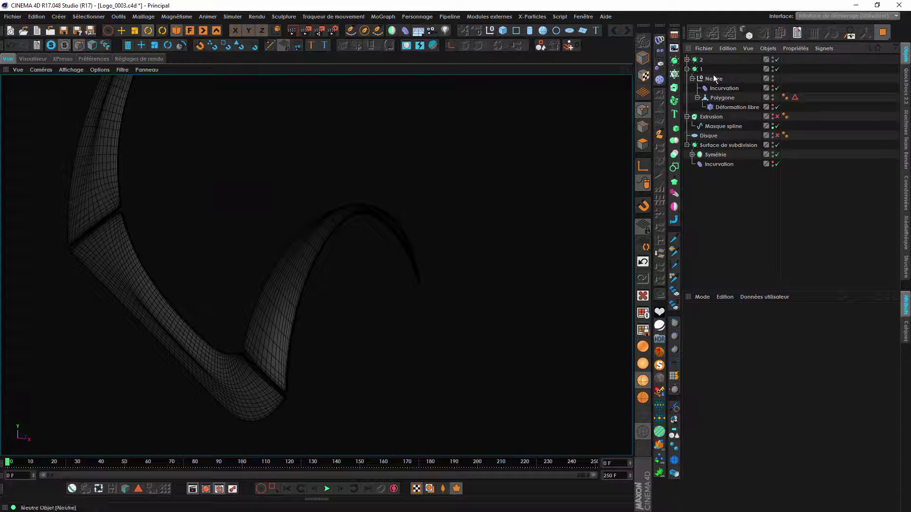
pyautogui.click(697, 97)
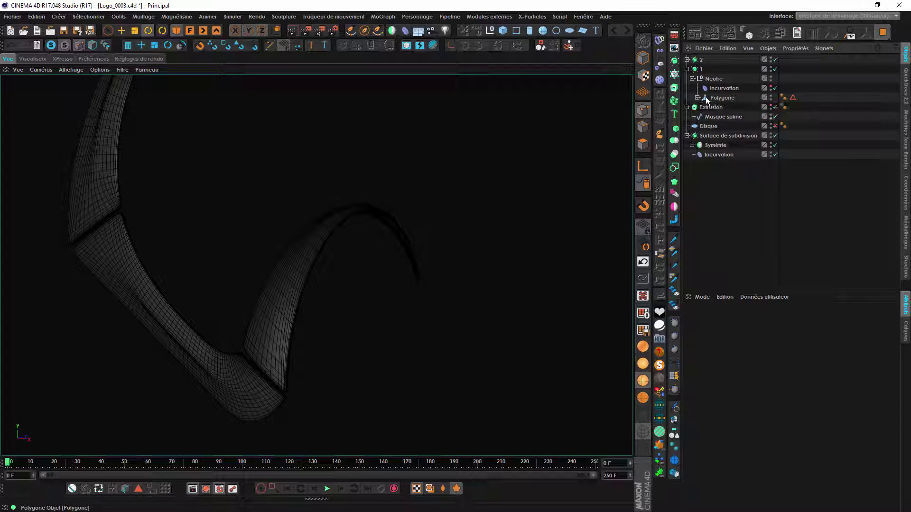
pyautogui.scroll(-4, 260, 260)
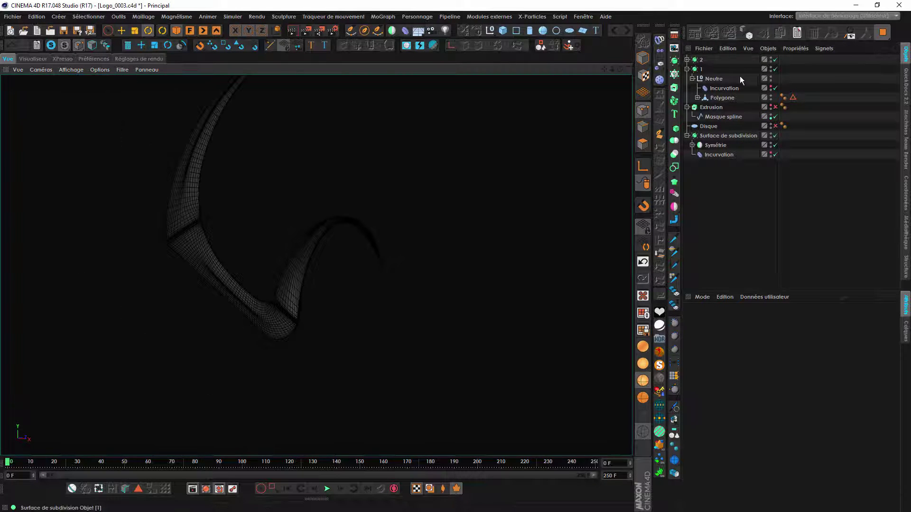
pyautogui.click(716, 96)
pyautogui.keyDown('ctrl'); pyautogui.click(727, 87); pyautogui.keyUp('ctrl')
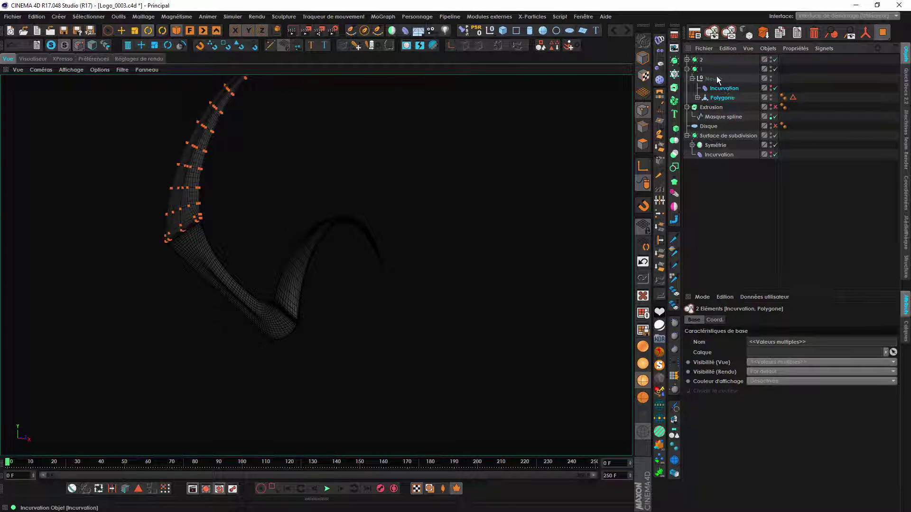
pyautogui.moveTo(717, 80); pyautogui.dragTo(703, 70)
pyautogui.click(712, 97)
pyautogui.press('Delete')
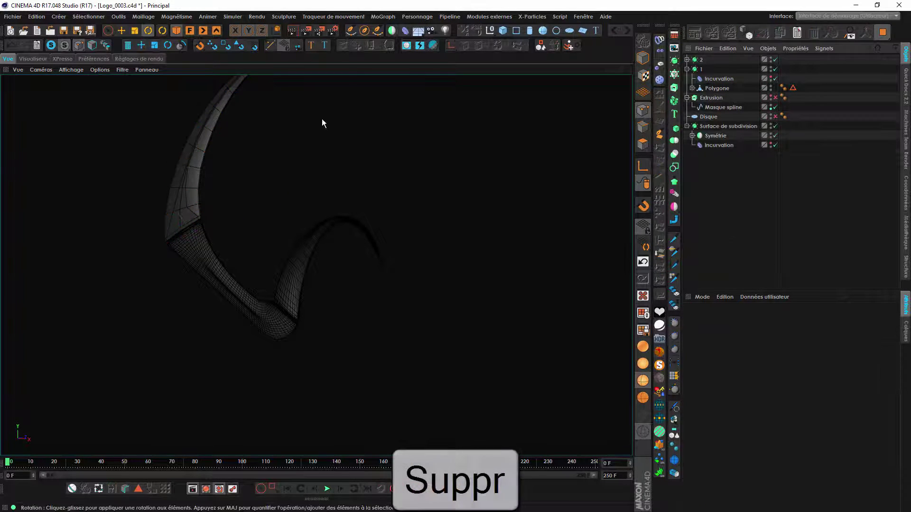
# - Place the Polygon object above the Bend deformer inside object 1 and collapse that hierarchy
pyautogui.moveTo(717, 88); pyautogui.dragTo(707, 74)
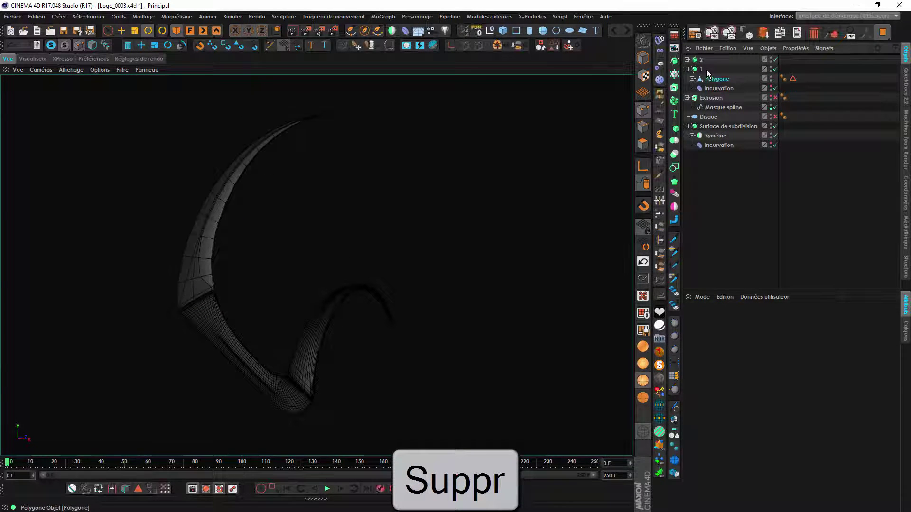
pyautogui.keyDown('alt'); pyautogui.moveTo(218, 208); pyautogui.dragTo(344, 193); pyautogui.keyUp('alt')
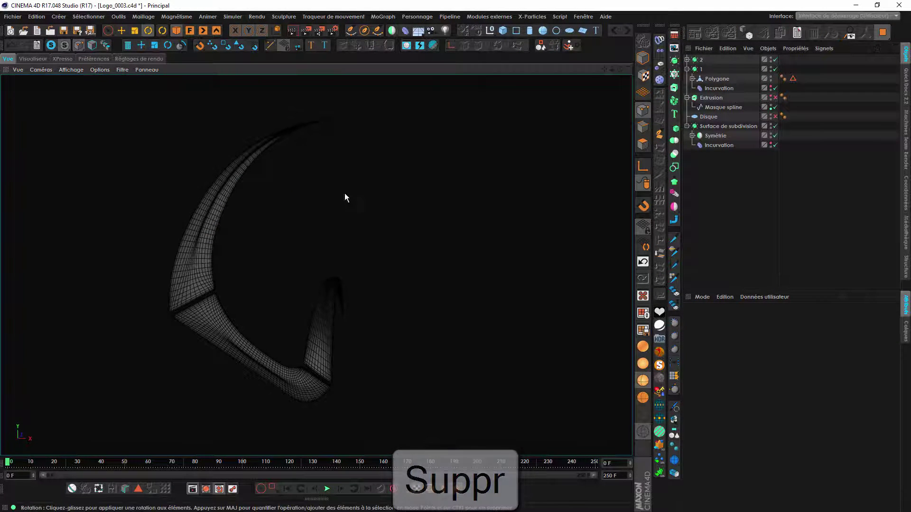
pyautogui.click(687, 60)
pyautogui.click(687, 60)
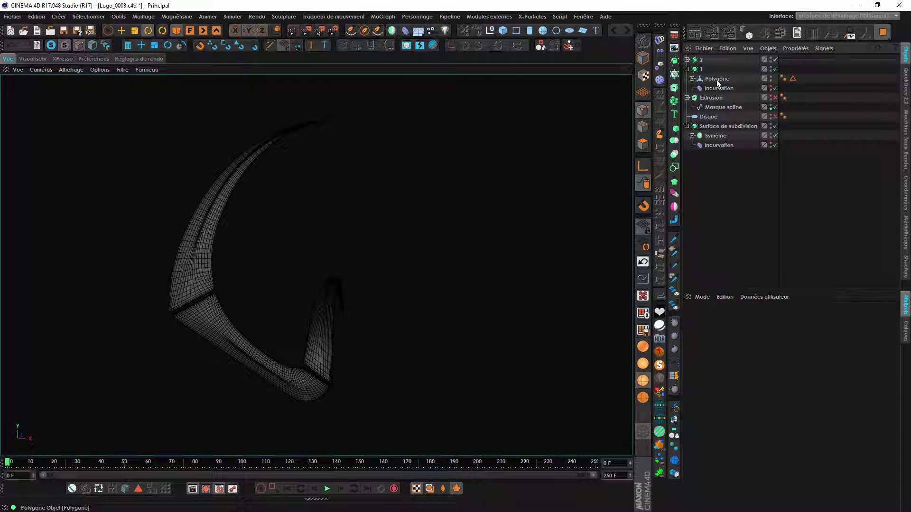
pyautogui.click(716, 80)
pyautogui.click(686, 69)
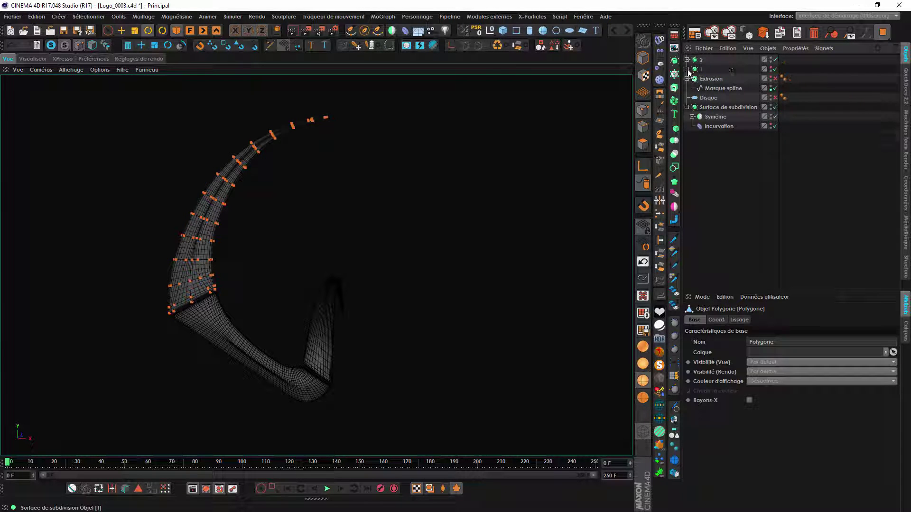
# - Set the strength of the Bend deformer in the third part's Subdivision Surface to 15°
pyautogui.click(706, 117)
pyautogui.keyDown('alt'); pyautogui.moveTo(329, 309); pyautogui.dragTo(307, 322); pyautogui.keyUp('alt')
pyautogui.scroll(3, 306, 322)
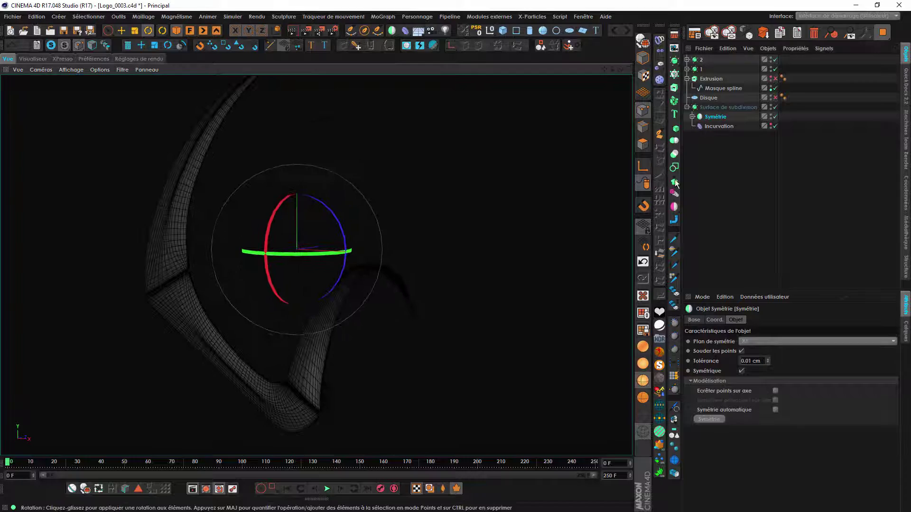
pyautogui.click(717, 126)
pyautogui.click(687, 68)
pyautogui.click(719, 88)
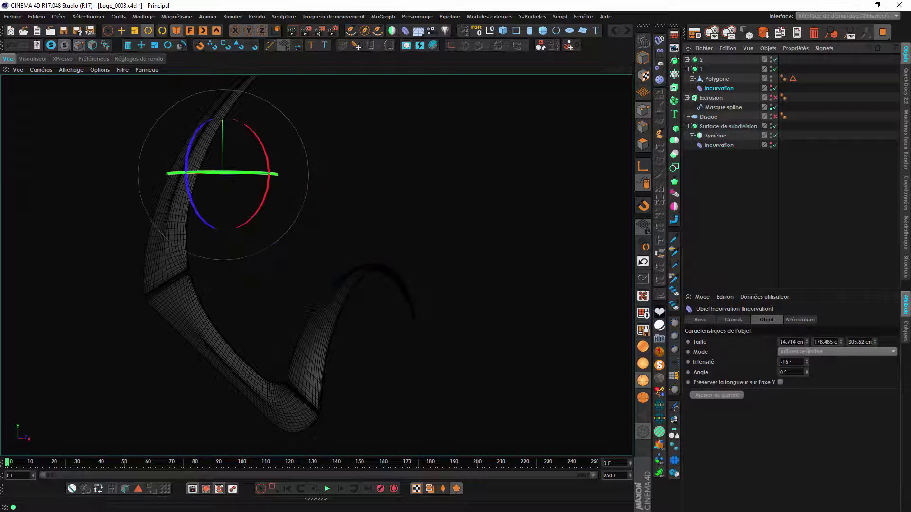
pyautogui.click(718, 145)
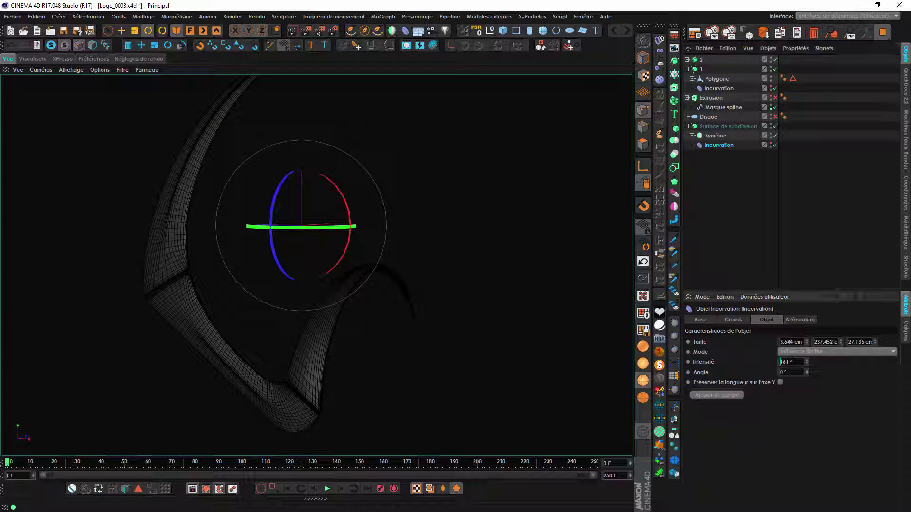
pyautogui.write('15')
pyautogui.press('Return')
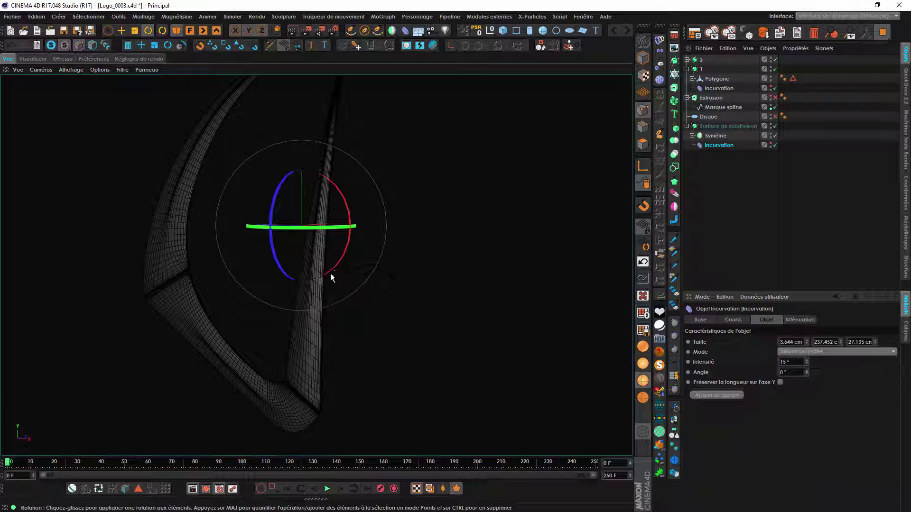
# - Lower the third part's Bend strength to 13° and then slightly further, checking the curvature from the side
pyautogui.keyDown('alt'); pyautogui.moveTo(331, 274); pyautogui.dragTo(243, 262); pyautogui.keyUp('alt')
pyautogui.keyDown('alt'); pyautogui.moveTo(311, 315); pyautogui.dragTo(325, 314); pyautogui.keyUp('alt')
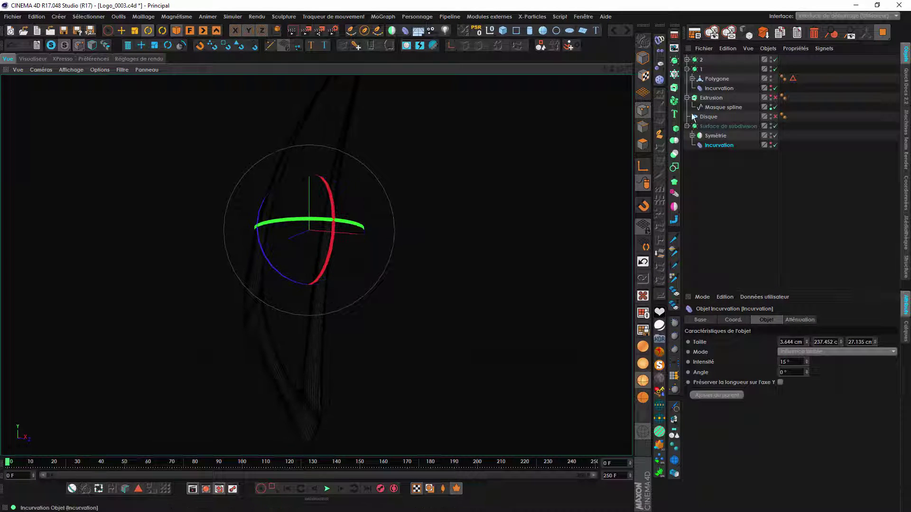
pyautogui.moveTo(315, 355); pyautogui.dragTo(221, 345)
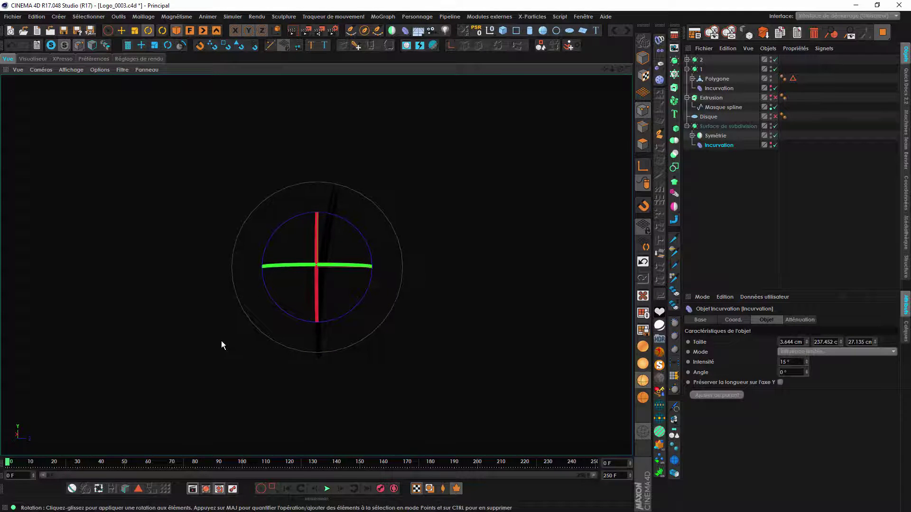
pyautogui.keyDown('alt'); pyautogui.moveTo(306, 215); pyautogui.dragTo(365, 372); pyautogui.keyUp('alt')
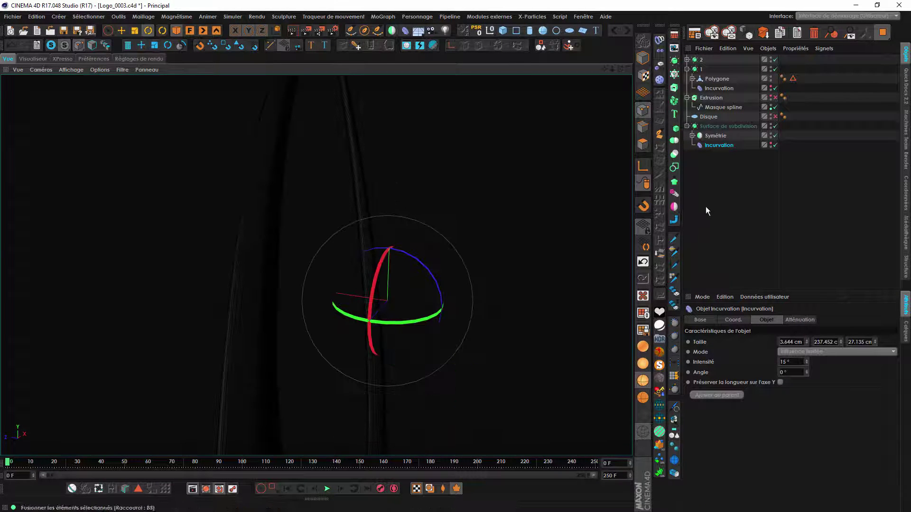
pyautogui.click(806, 364)
pyautogui.click(807, 363)
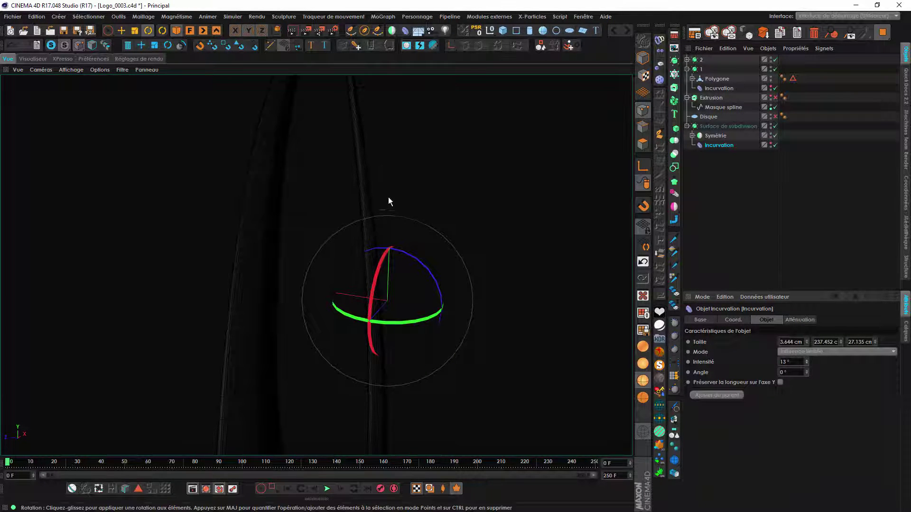
pyautogui.keyDown('alt'); pyautogui.moveTo(388, 198); pyautogui.dragTo(409, 274); pyautogui.keyUp('alt')
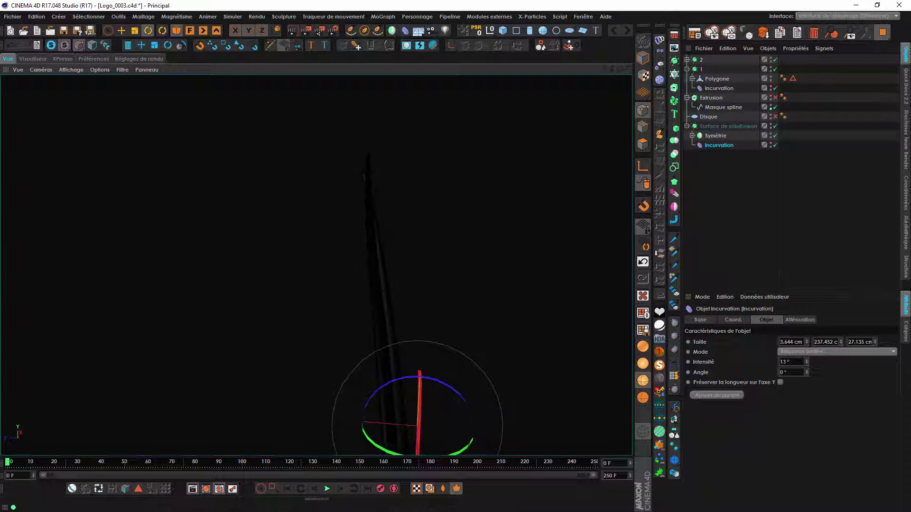
pyautogui.click(806, 364)
pyautogui.click(806, 364)
pyautogui.keyDown('alt'); pyautogui.moveTo(265, 275); pyautogui.dragTo(341, 336); pyautogui.keyUp('alt')
# - Display the model shaded without its wireframe lines
pyautogui.click(730, 213)
pyautogui.keyDown('alt'); pyautogui.moveTo(204, 343); pyautogui.dragTo(522, 168, button='middle'); pyautogui.keyUp('alt')
pyautogui.moveTo(210, 366)
pyautogui.keyDown('alt'); pyautogui.mouseDown()
pyautogui.moveTo(360, 379)
pyautogui.moveTo(358, 336)
pyautogui.mouseUp(); pyautogui.keyUp('alt')
pyautogui.click(643, 347)
pyautogui.moveTo(453, 321)
pyautogui.keyDown('alt'); pyautogui.mouseDown()
pyautogui.moveTo(434, 368)
pyautogui.moveTo(456, 357)
pyautogui.moveTo(354, 366)
pyautogui.moveTo(408, 365)
pyautogui.mouseUp(); pyautogui.keyUp('alt')
# - Rename the third part's Subdivision Surface as 3
pyautogui.doubleClick(728, 126)
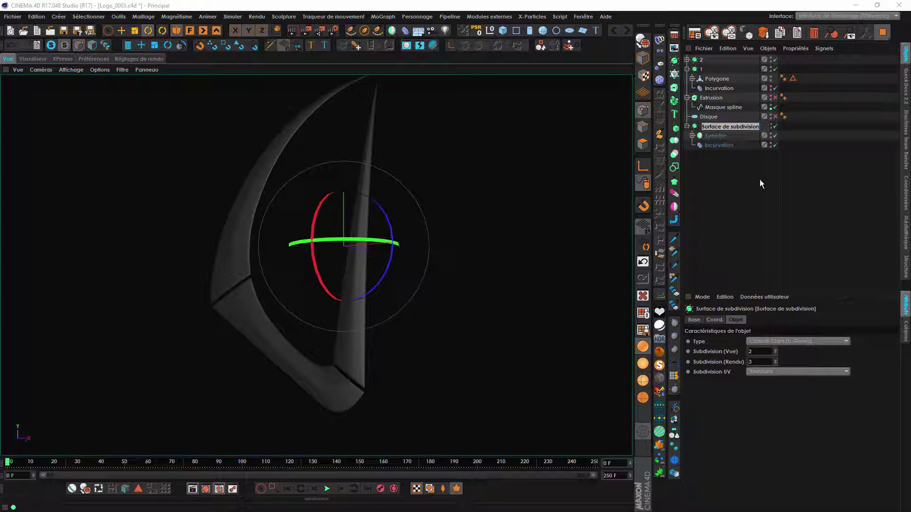
pyautogui.write('3')
pyautogui.press('Return')
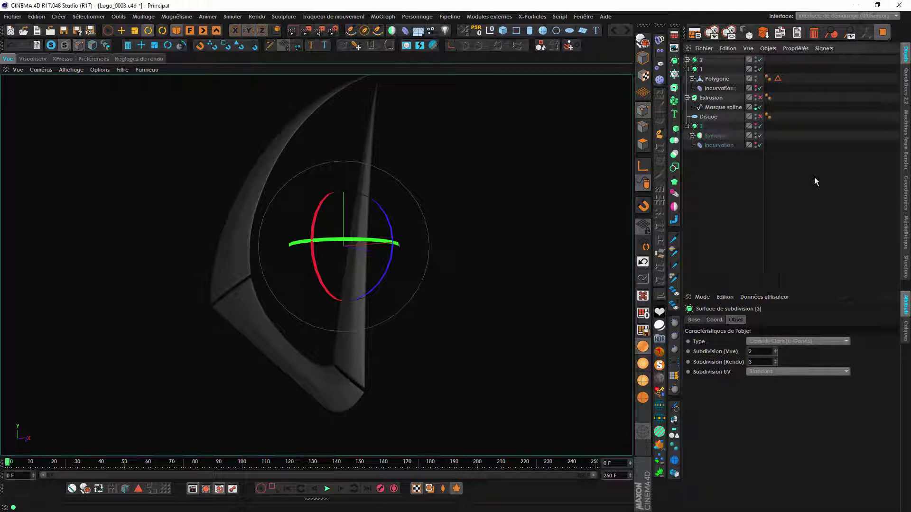
# - Move object 3 above object 2 in the hierarchy and collapse objects 3, 1 and Extrusion
pyautogui.click(687, 127)
pyautogui.moveTo(700, 127); pyautogui.dragTo(698, 56)
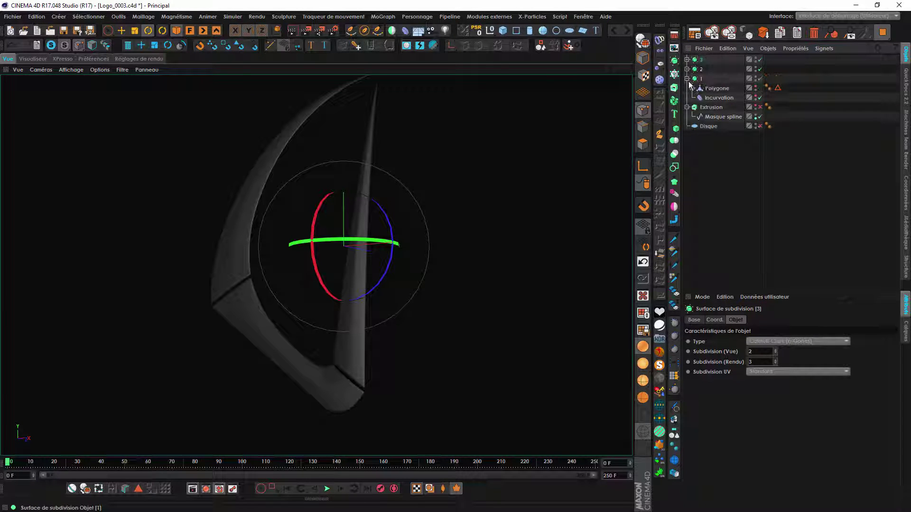
pyautogui.click(687, 78)
pyautogui.click(710, 129)
pyautogui.click(687, 88)
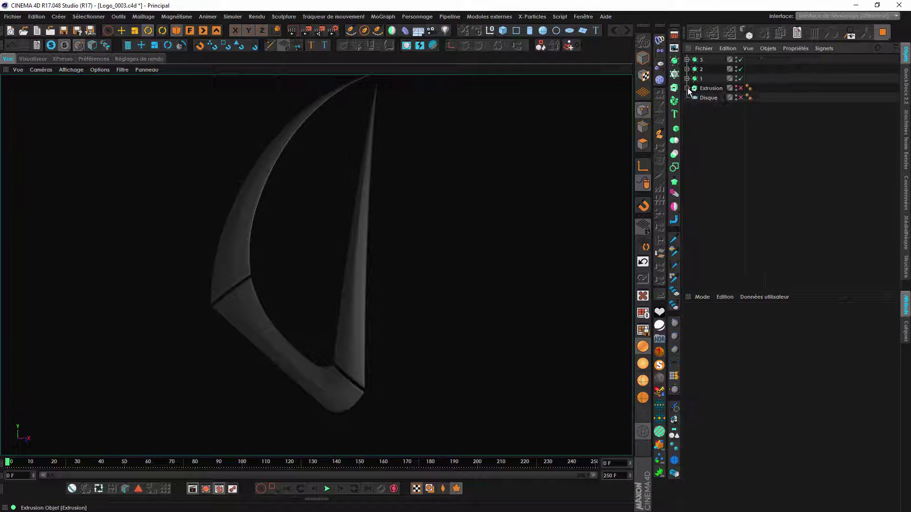
# - Enable the Extrusion object and move it along the X axis until it stands beside the modelled logo
pyautogui.click(740, 88)
pyautogui.click(722, 90)
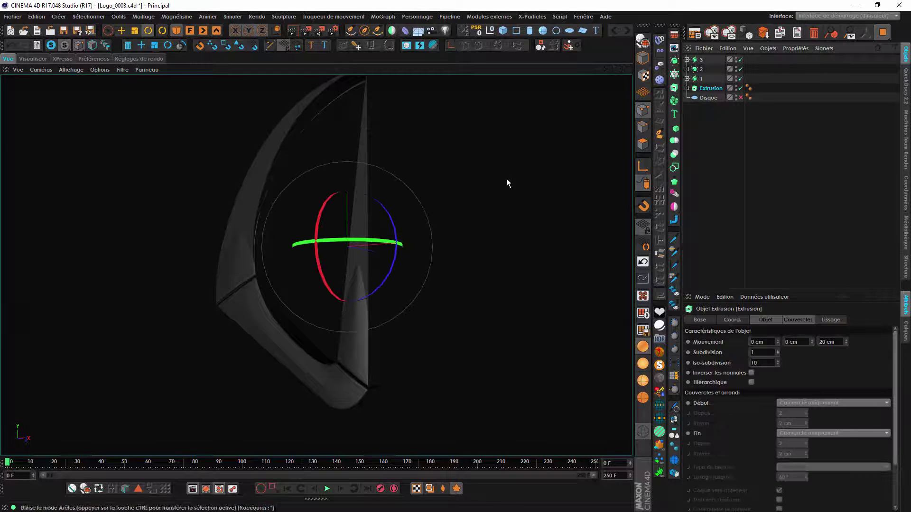
pyautogui.press('e')
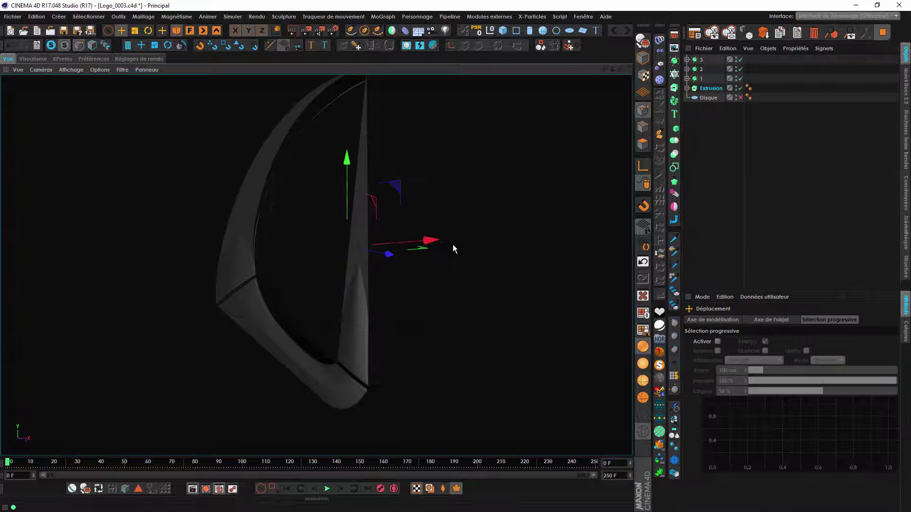
pyautogui.moveTo(430, 241); pyautogui.dragTo(679, 223)
pyautogui.scroll(-2, 313, 285)
pyautogui.keyDown('alt'); pyautogui.moveTo(309, 291); pyautogui.dragTo(486, 203); pyautogui.keyUp('alt')
# - Set both the start and end caps of the Extrusion to cap and fillet (Couvercle et biseau)
pyautogui.click(717, 88)
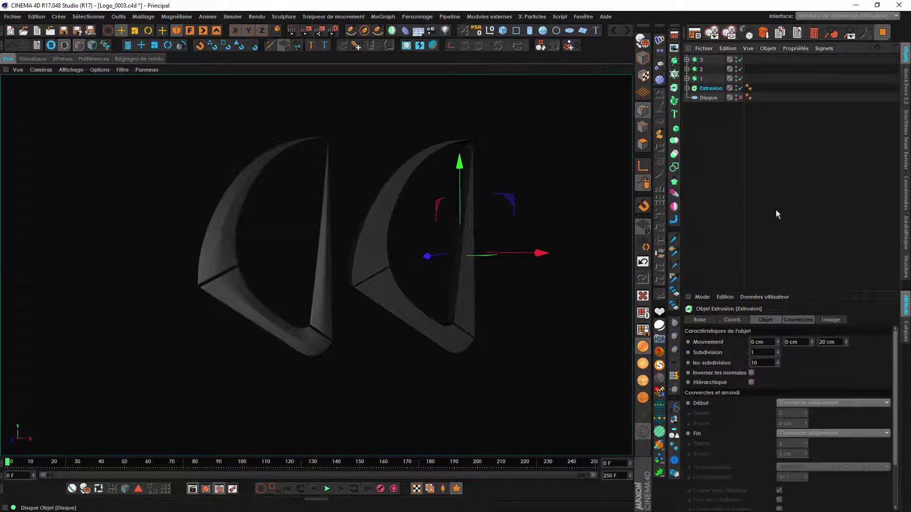
pyautogui.click(797, 320)
pyautogui.click(800, 342)
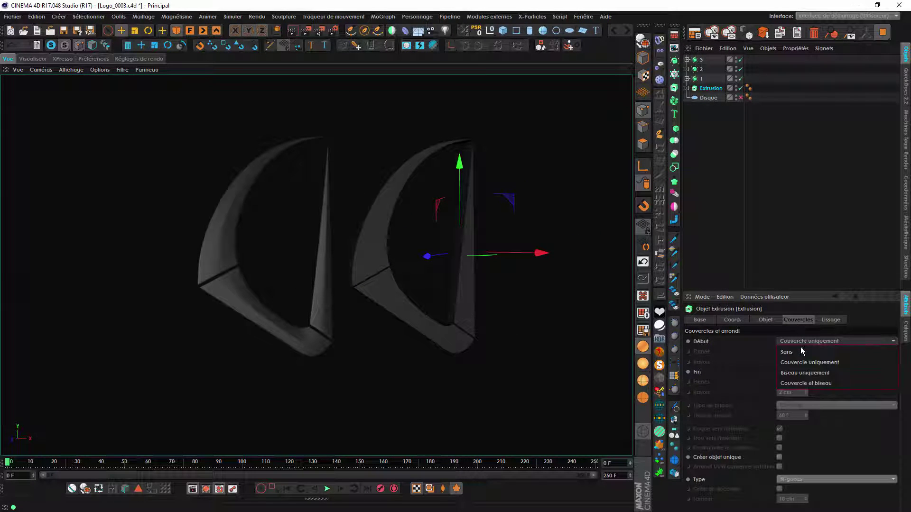
pyautogui.click(806, 374)
pyautogui.click(808, 371)
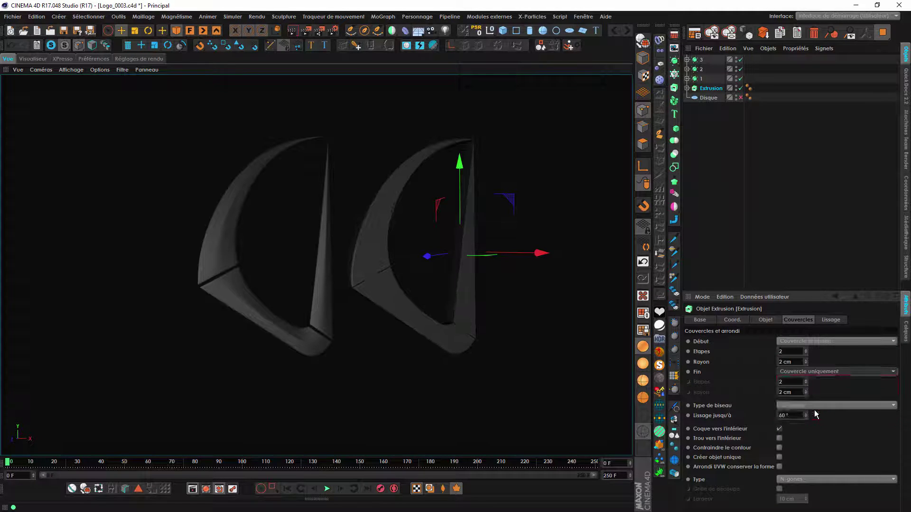
pyautogui.click(806, 413)
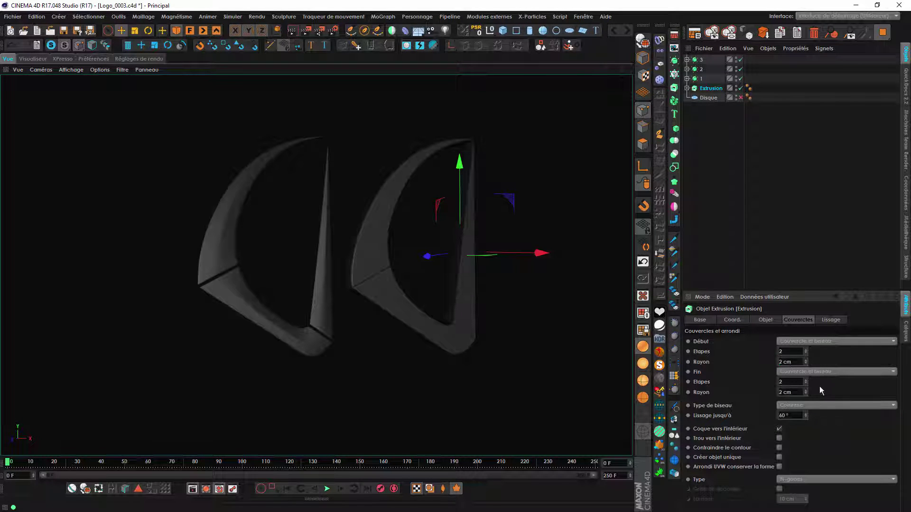
# - Set the Extrusion's Z movement to 1 cm
pyautogui.scroll(3, 413, 269)
pyautogui.click(765, 319)
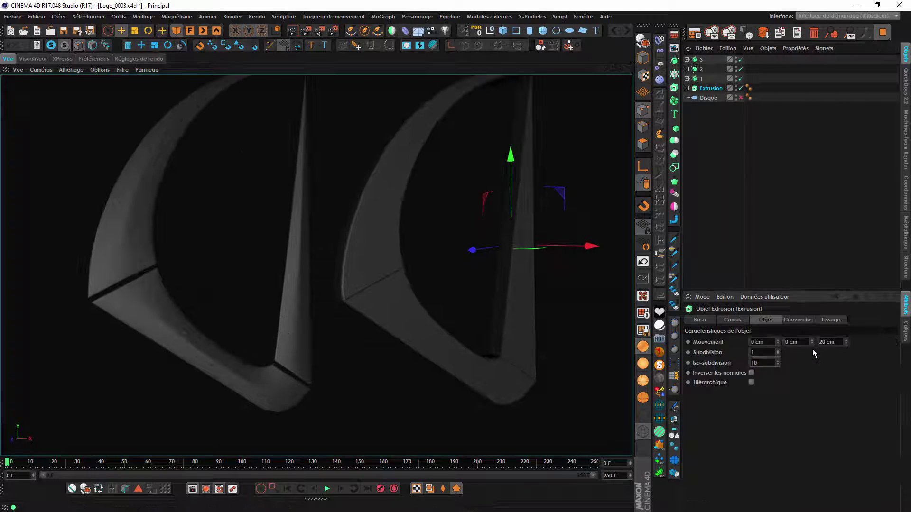
pyautogui.click(829, 342)
pyautogui.write('1')
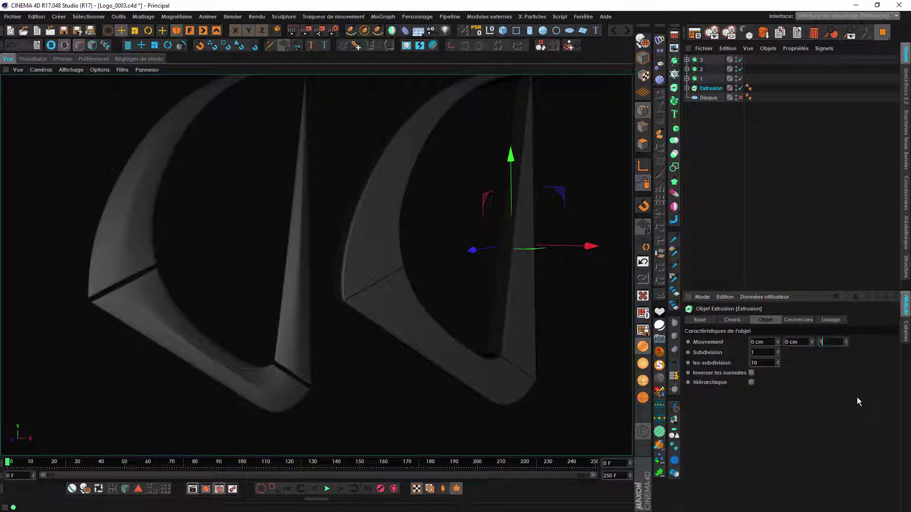
pyautogui.press('Return')
pyautogui.keyDown('alt'); pyautogui.moveTo(405, 294); pyautogui.dragTo(340, 274); pyautogui.keyUp('alt')
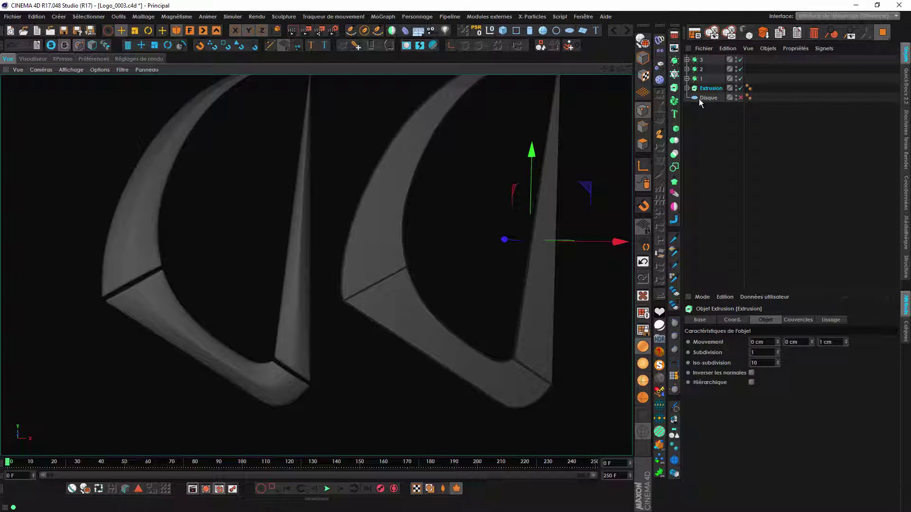
# - Set the interpolation angle of the Spline Mask inside the Extrusion to 1°
pyautogui.click(687, 88)
pyautogui.click(722, 98)
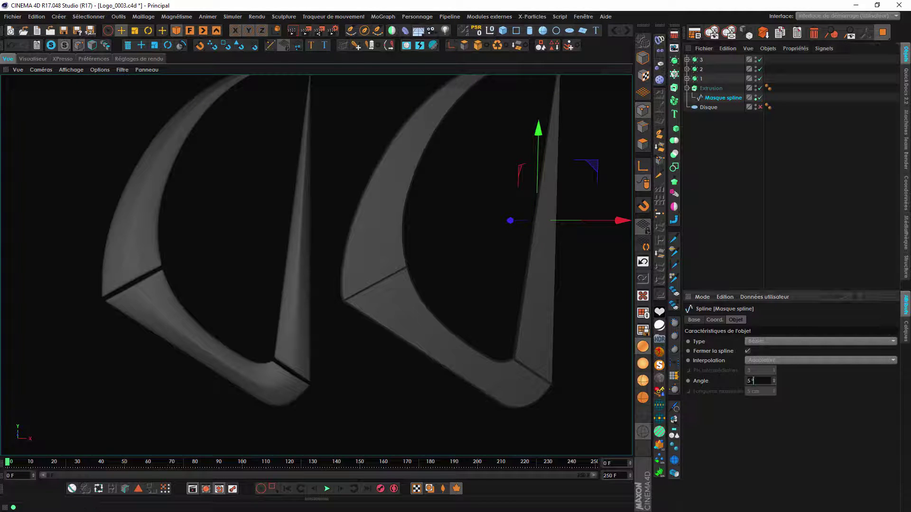
pyautogui.write('4')
pyautogui.moveTo(774, 381); pyautogui.dragTo(774, 387)
pyautogui.moveTo(388, 254)
pyautogui.keyDown('alt'); pyautogui.mouseDown()
pyautogui.moveTo(423, 250)
pyautogui.moveTo(463, 228)
pyautogui.mouseUp(); pyautogui.keyUp('alt')
# - Enable the constrain contour option (Contraindre le contour) for the Extrusion's caps
pyautogui.click(711, 88)
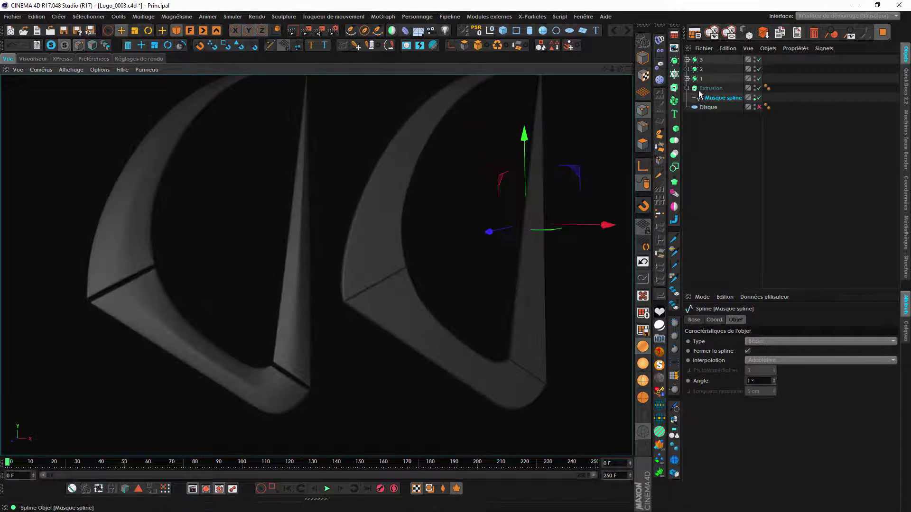
pyautogui.click(795, 325)
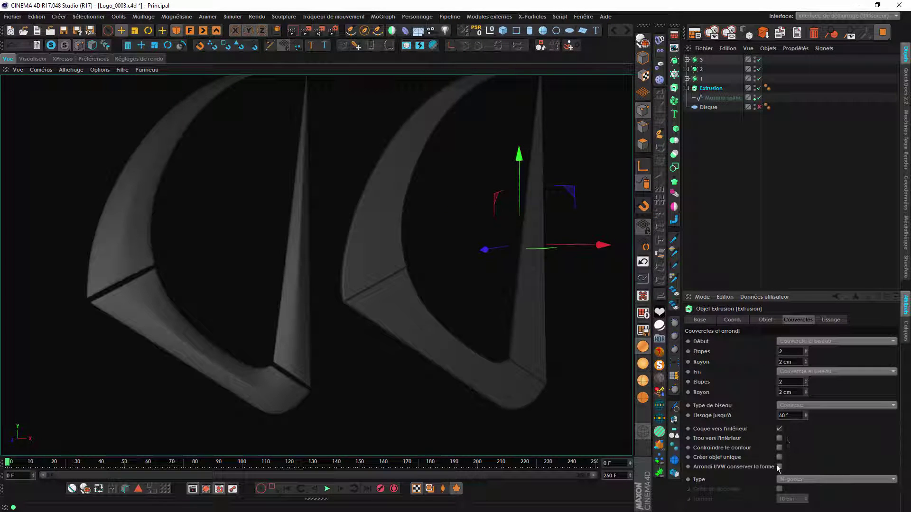
pyautogui.click(779, 448)
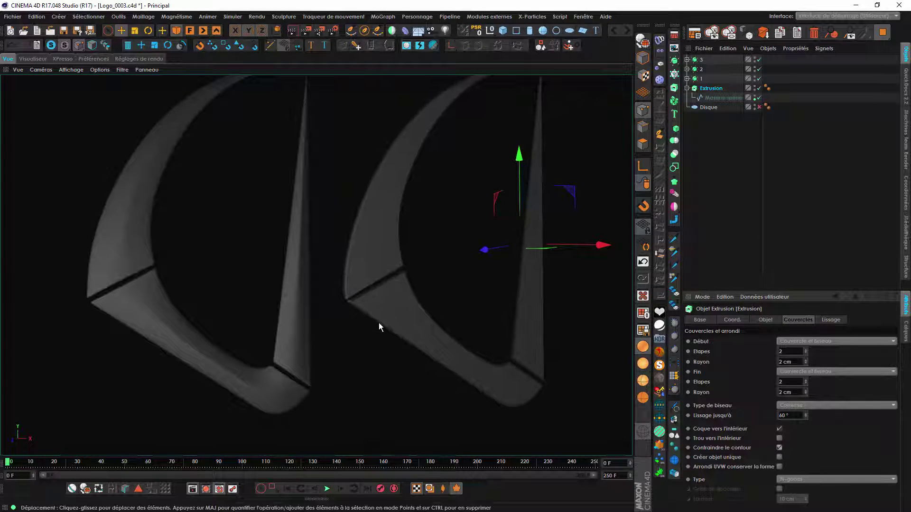
pyautogui.moveTo(378, 322)
pyautogui.keyDown('alt'); pyautogui.mouseDown()
pyautogui.moveTo(346, 294)
pyautogui.moveTo(367, 308)
pyautogui.moveTo(356, 305)
pyautogui.moveTo(363, 292)
pyautogui.moveTo(394, 319)
pyautogui.mouseUp(); pyautogui.keyUp('alt')
pyautogui.scroll(5, 356, 305)
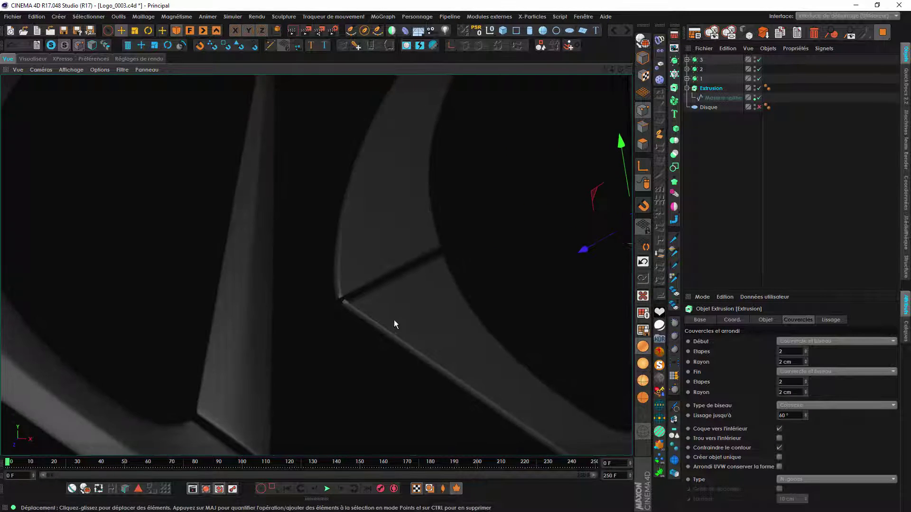
# - Set the fillet radius of the Extrusion's start and end caps to 1 cm
pyautogui.click(789, 361)
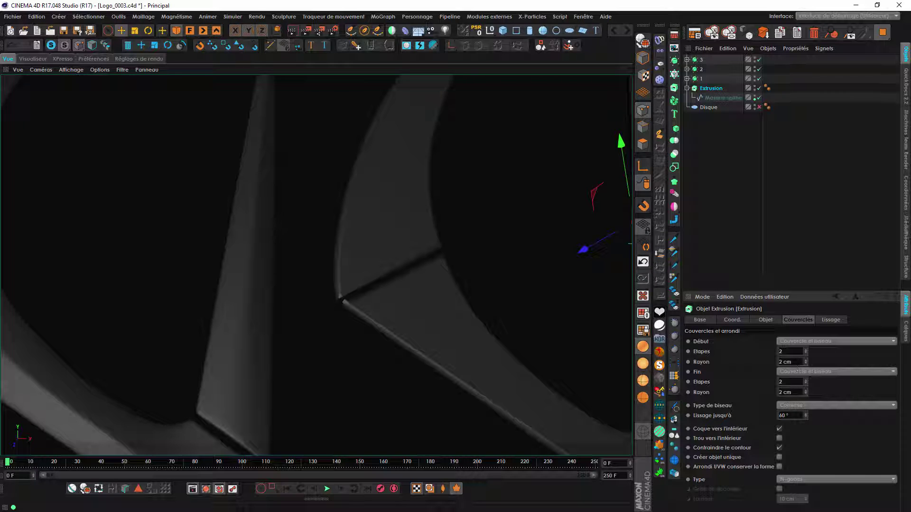
pyautogui.click(806, 364)
pyautogui.click(807, 394)
pyautogui.keyDown('alt'); pyautogui.moveTo(380, 290); pyautogui.dragTo(327, 317); pyautogui.keyUp('alt')
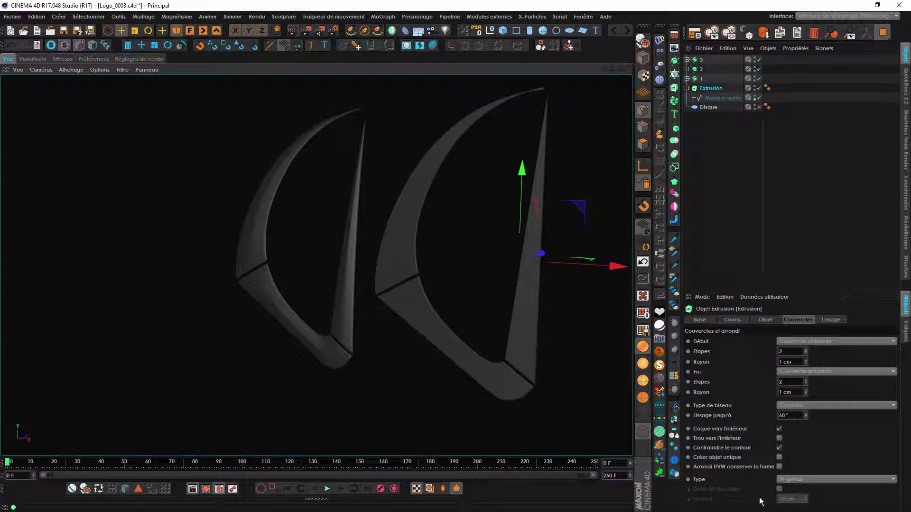
# - Compare the extruded logo with the modelled one from several angles and delete the Extrusion with its Spline Mask
pyautogui.keyDown('alt'); pyautogui.moveTo(425, 284); pyautogui.dragTo(455, 279); pyautogui.keyUp('alt')
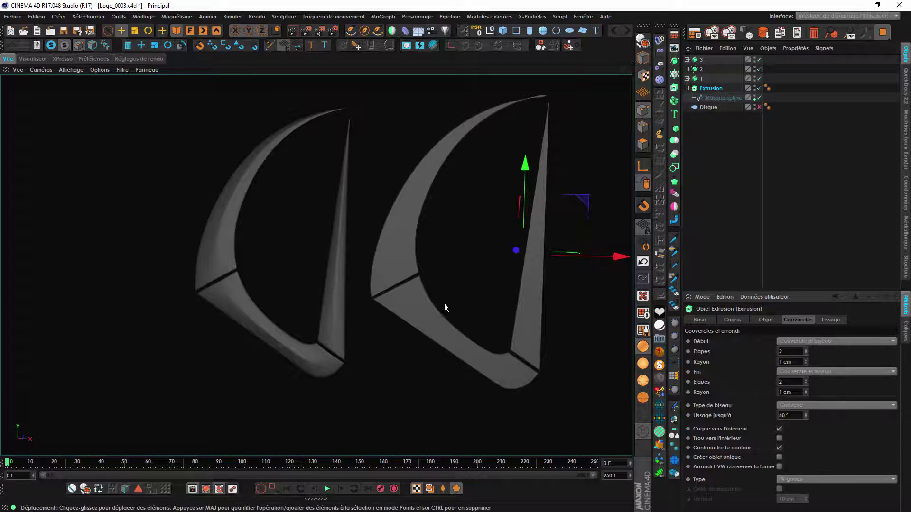
pyautogui.keyDown('alt'); pyautogui.moveTo(444, 303); pyautogui.dragTo(390, 229); pyautogui.keyUp('alt')
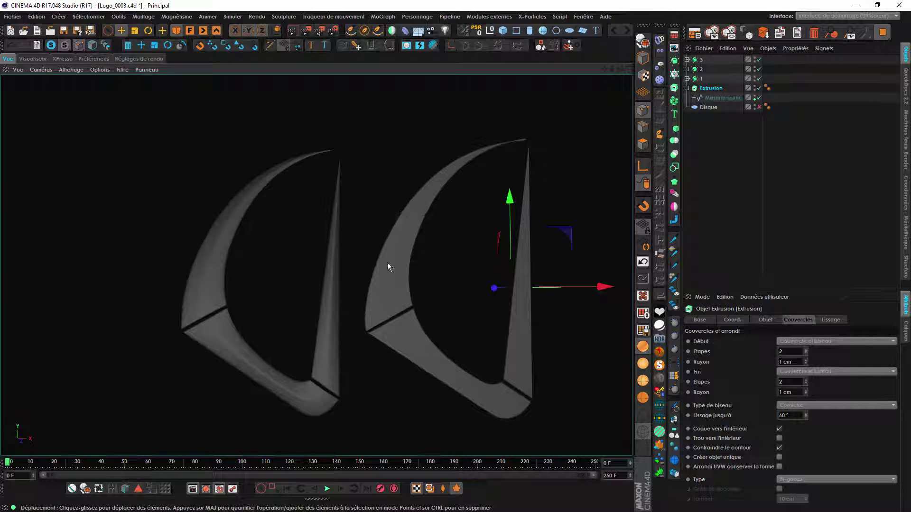
pyautogui.keyDown('alt'); pyautogui.moveTo(388, 263); pyautogui.dragTo(314, 277); pyautogui.keyUp('alt')
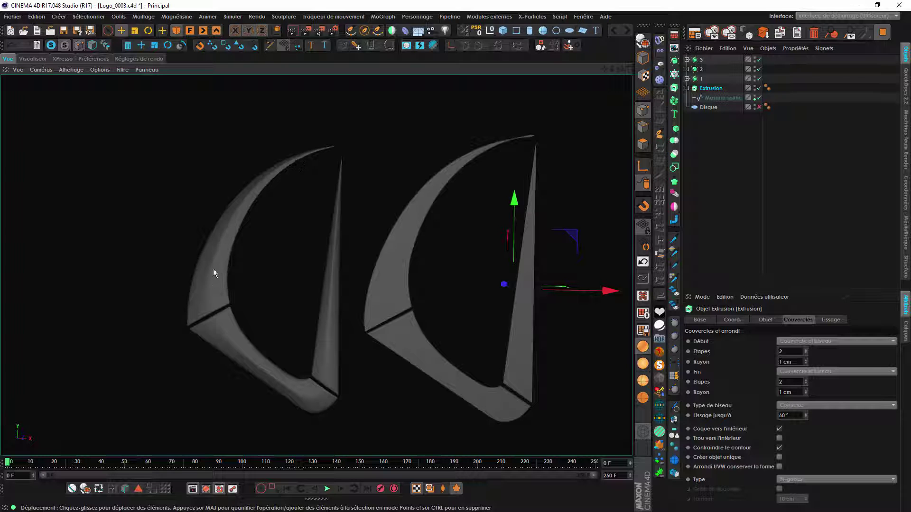
pyautogui.moveTo(213, 268)
pyautogui.keyDown('alt'); pyautogui.mouseDown()
pyautogui.moveTo(312, 359)
pyautogui.moveTo(247, 306)
pyautogui.mouseUp(); pyautogui.keyUp('alt')
pyautogui.keyDown('alt'); pyautogui.moveTo(491, 379); pyautogui.dragTo(369, 342); pyautogui.keyUp('alt')
pyautogui.click(711, 90)
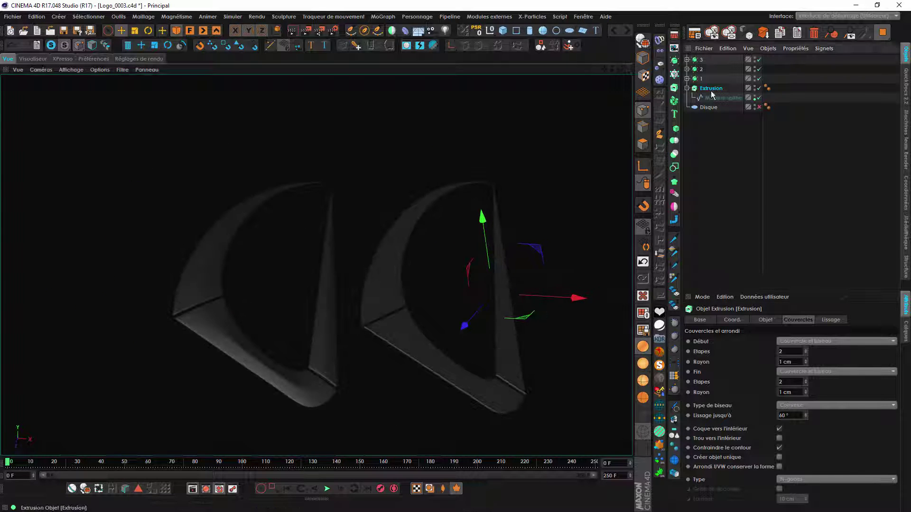
pyautogui.press('Delete')
pyautogui.keyDown('alt'); pyautogui.moveTo(304, 271); pyautogui.dragTo(349, 299); pyautogui.keyUp('alt')
# - Select the Disc object (Disque) and enable it around the modelled logo
pyautogui.click(709, 91)
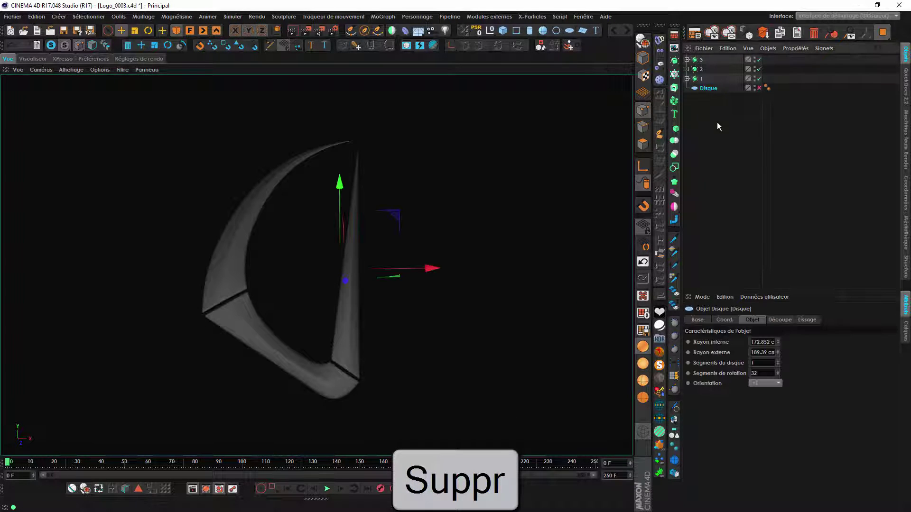
pyautogui.click(759, 88)
pyautogui.keyDown('alt'); pyautogui.moveTo(369, 246); pyautogui.dragTo(361, 227); pyautogui.keyUp('alt')
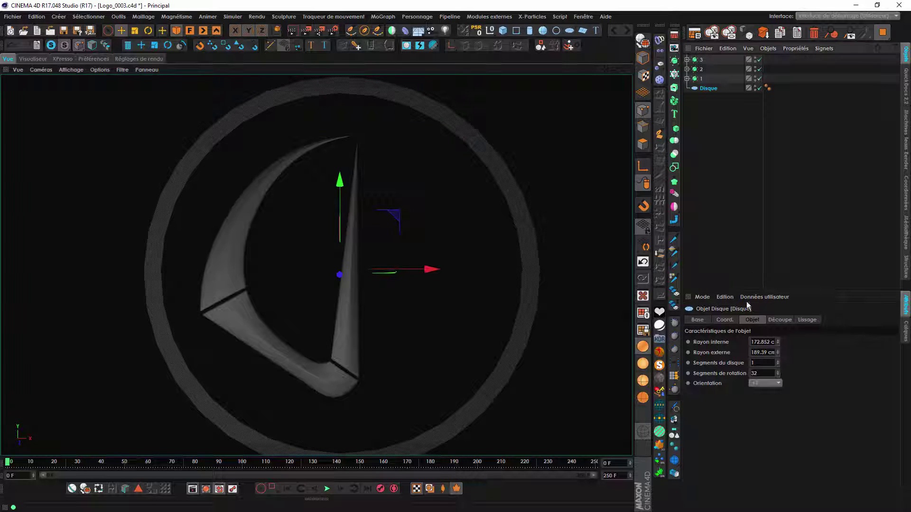
# - Centre the axis of the Polygone object inside part 1 on its own geometry
pyautogui.click(725, 320)
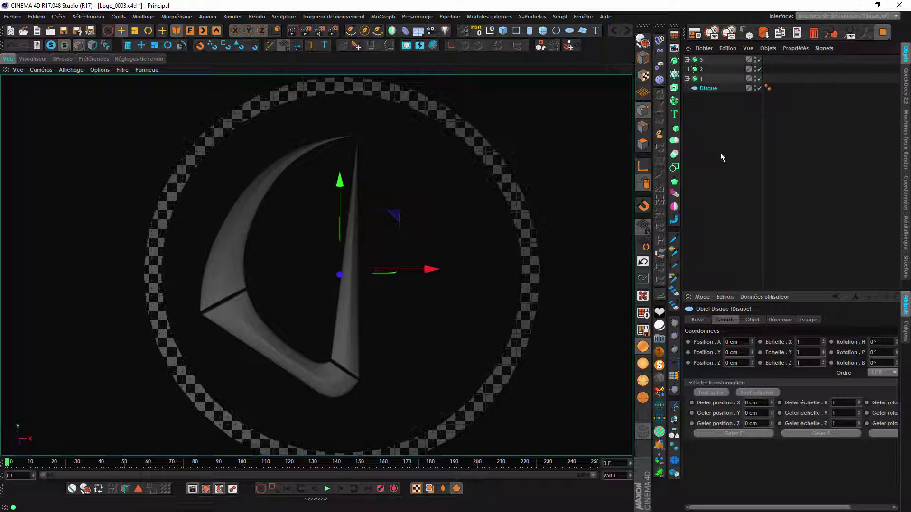
pyautogui.click(707, 79)
pyautogui.keyDown('shift'); pyautogui.click(702, 60); pyautogui.keyUp('shift')
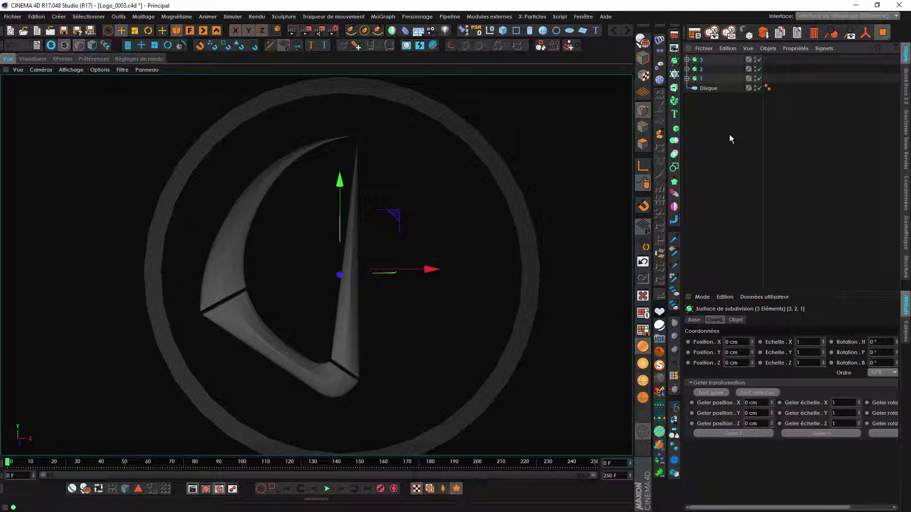
pyautogui.click(701, 79)
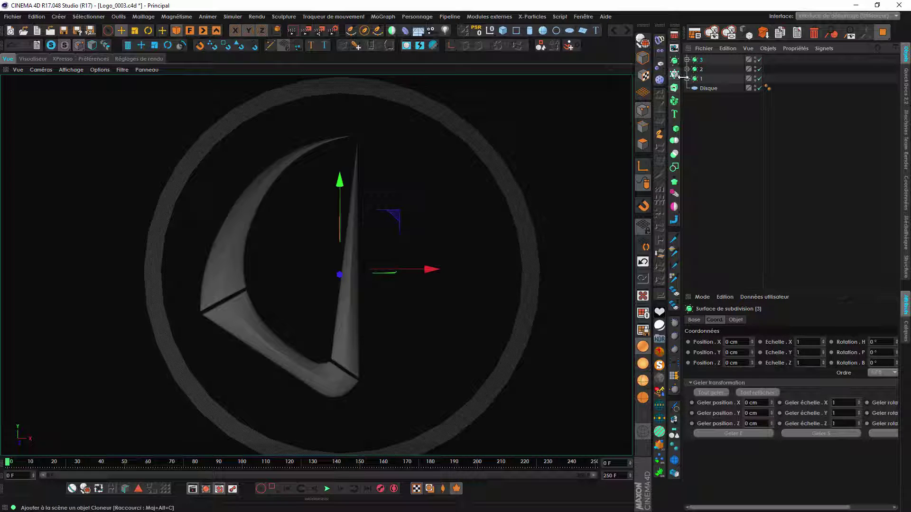
pyautogui.click(687, 79)
pyautogui.click(711, 88)
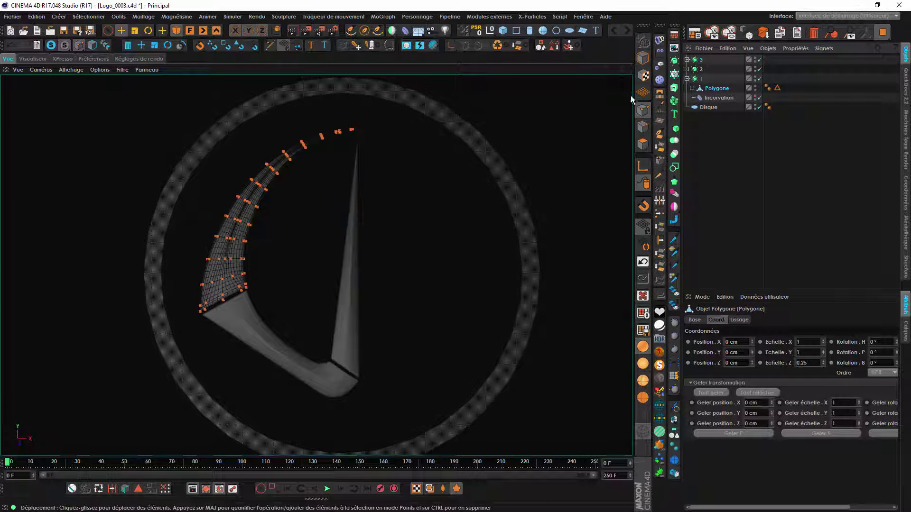
pyautogui.click(643, 58)
pyautogui.keyDown('alt'); pyautogui.moveTo(377, 149); pyautogui.dragTo(313, 261); pyautogui.keyUp('alt')
pyautogui.hotkey('alt', 'c')
pyautogui.keyDown('alt'); pyautogui.moveTo(303, 223); pyautogui.dragTo(355, 239); pyautogui.keyUp('alt')
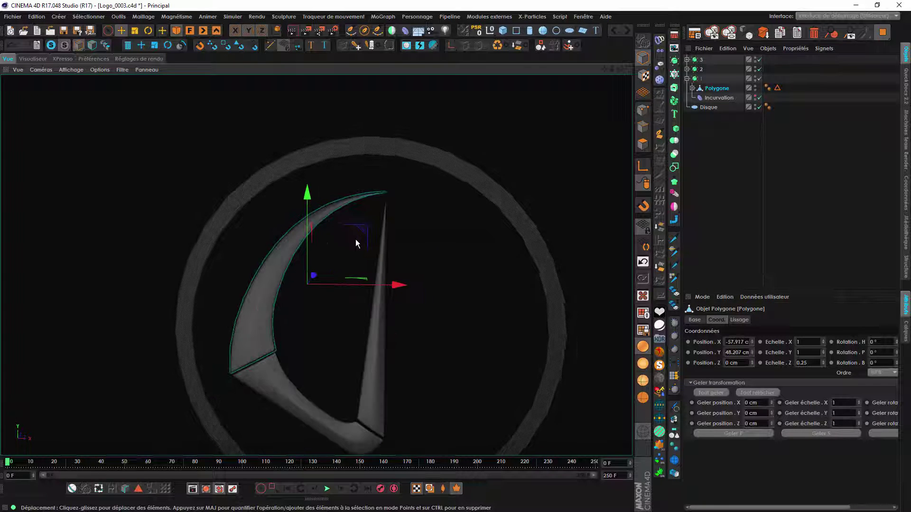
# - Detach the axis centring commands (Centre des axes) as a floating palette over the viewport
pyautogui.click(143, 17)
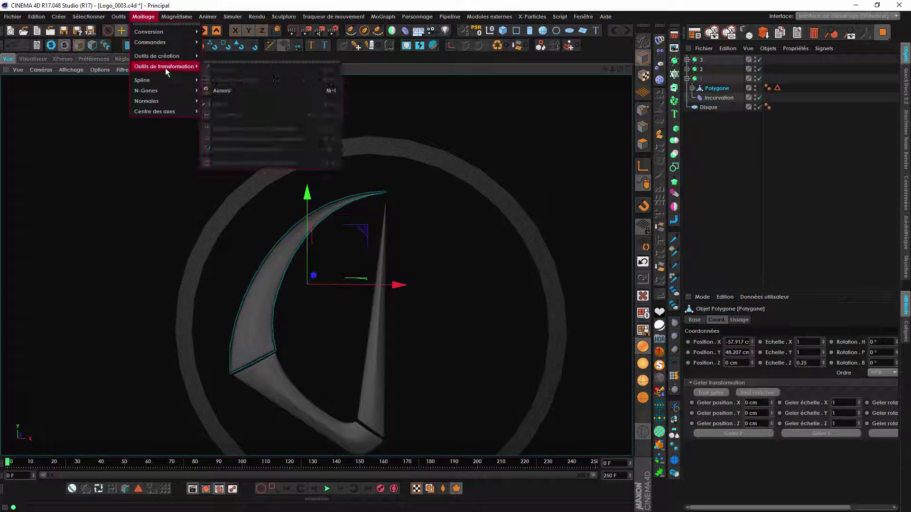
pyautogui.moveTo(182, 44)
pyautogui.moveTo(167, 101)
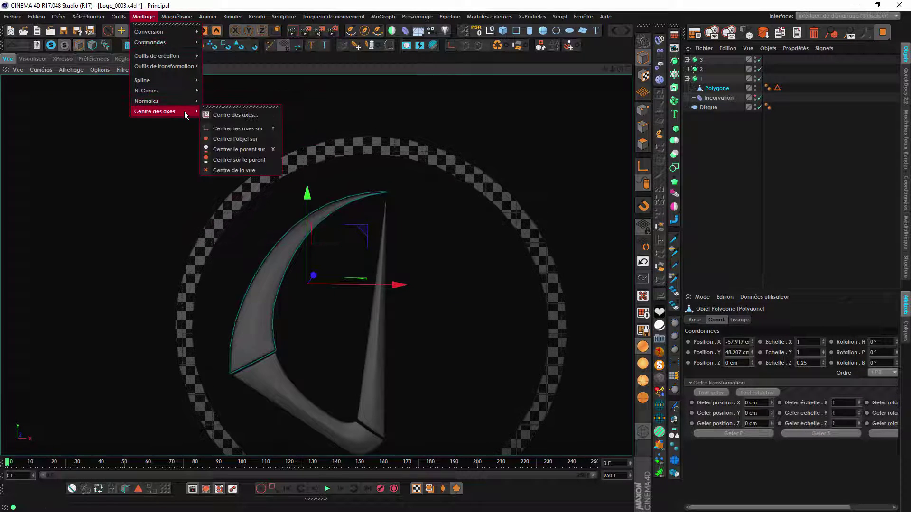
pyautogui.click(223, 107)
pyautogui.moveTo(227, 98); pyautogui.dragTo(497, 75)
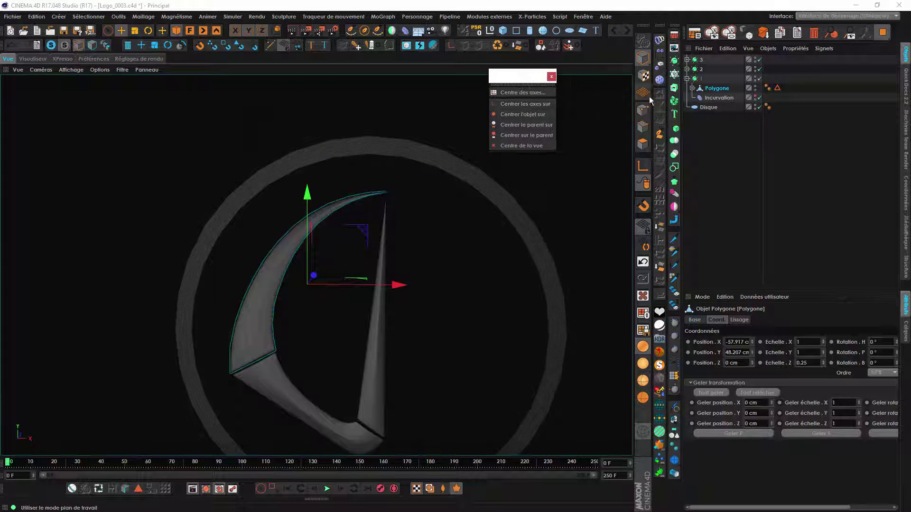
# - Centre the axis of the Polygone object under part 2's Symétrie on its own geometry
pyautogui.click(687, 69)
pyautogui.click(716, 88)
pyautogui.keyDown('alt'); pyautogui.moveTo(384, 256); pyautogui.dragTo(392, 192, button='middle'); pyautogui.keyUp('alt')
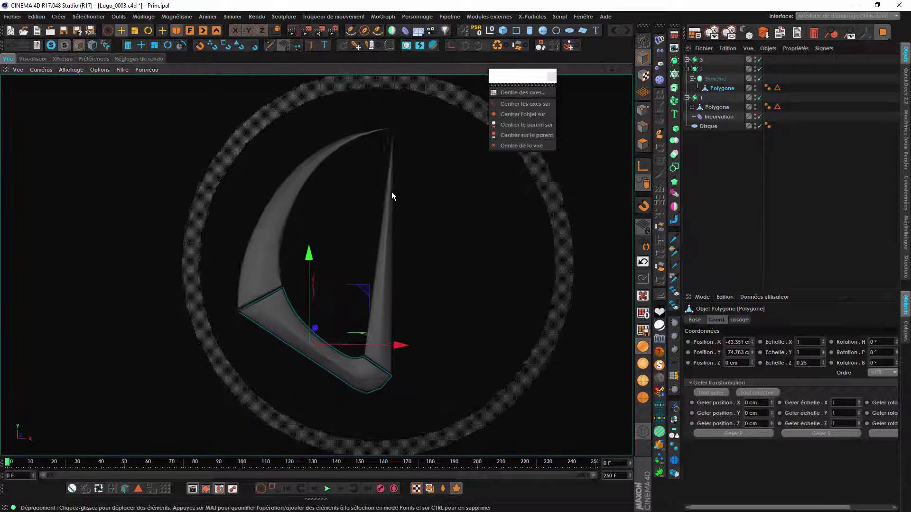
pyautogui.click(525, 110)
pyautogui.keyDown('alt'); pyautogui.moveTo(332, 272); pyautogui.dragTo(199, 317); pyautogui.keyUp('alt')
pyautogui.keyDown('alt'); pyautogui.moveTo(429, 152); pyautogui.dragTo(430, 213, button='middle'); pyautogui.keyUp('alt')
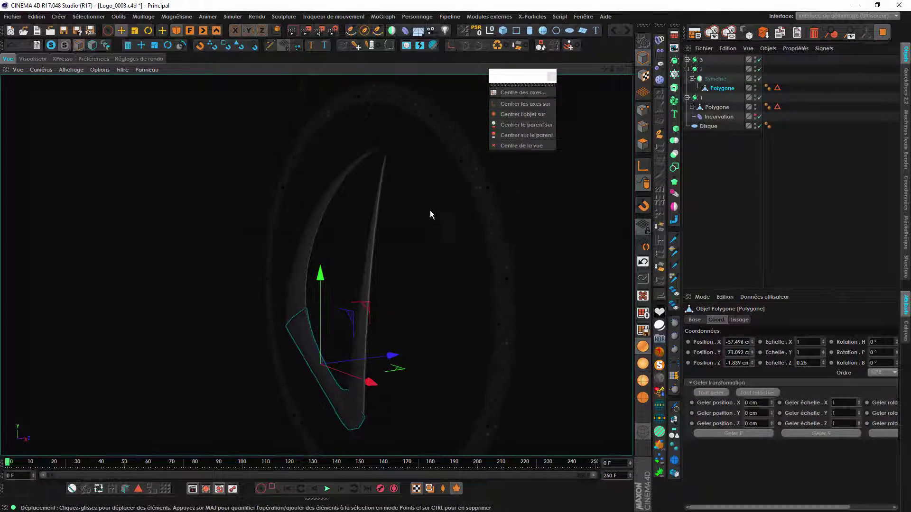
# - Centre the axis of Couvercle 1 in part 3 on its geometry and close the floating axis palette
pyautogui.click(686, 60)
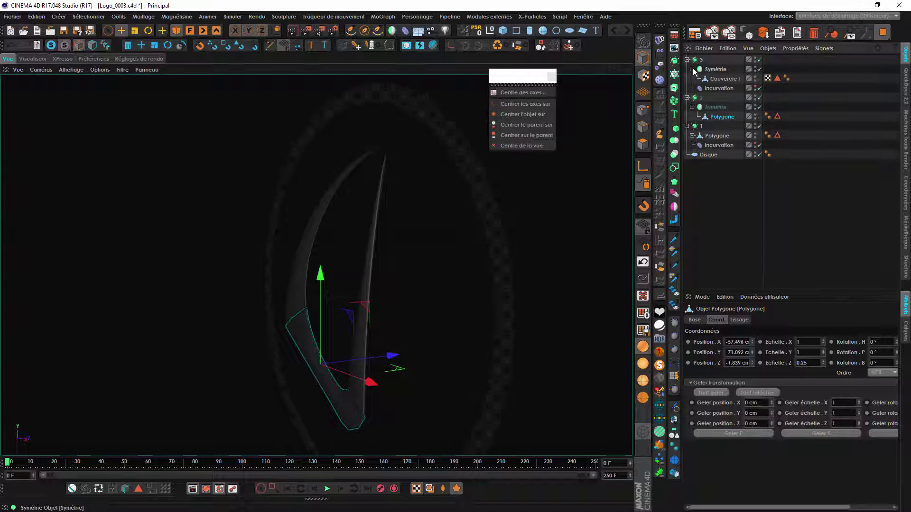
pyautogui.click(717, 81)
pyautogui.keyDown('alt'); pyautogui.moveTo(344, 226); pyautogui.dragTo(467, 193); pyautogui.keyUp('alt')
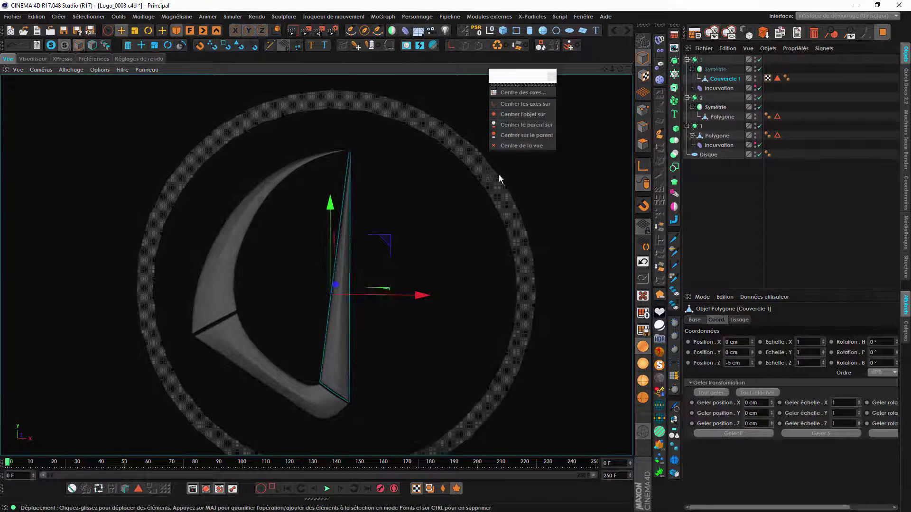
pyautogui.click(519, 107)
pyautogui.keyDown('alt'); pyautogui.moveTo(382, 261); pyautogui.dragTo(249, 270); pyautogui.keyUp('alt')
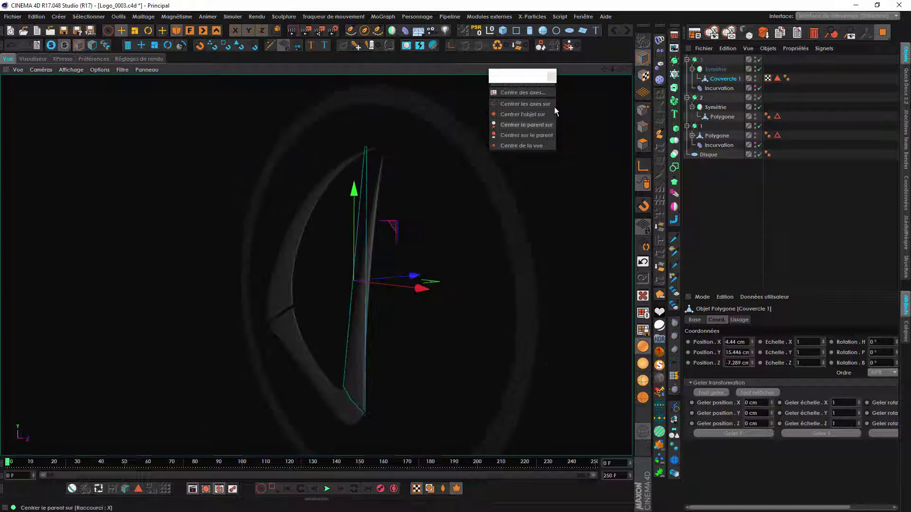
pyautogui.click(553, 77)
pyautogui.click(804, 95)
pyautogui.keyDown('alt'); pyautogui.moveTo(383, 266); pyautogui.dragTo(528, 240); pyautogui.keyUp('alt')
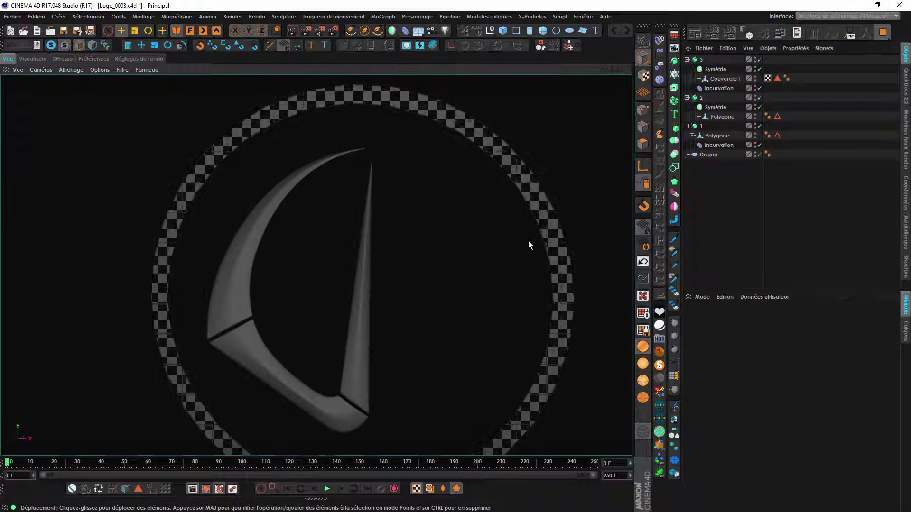
# - Inspect the axis positions of part 3's Symétrie, Couvercle 1 and subdivision surface from several angles
pyautogui.click(721, 71)
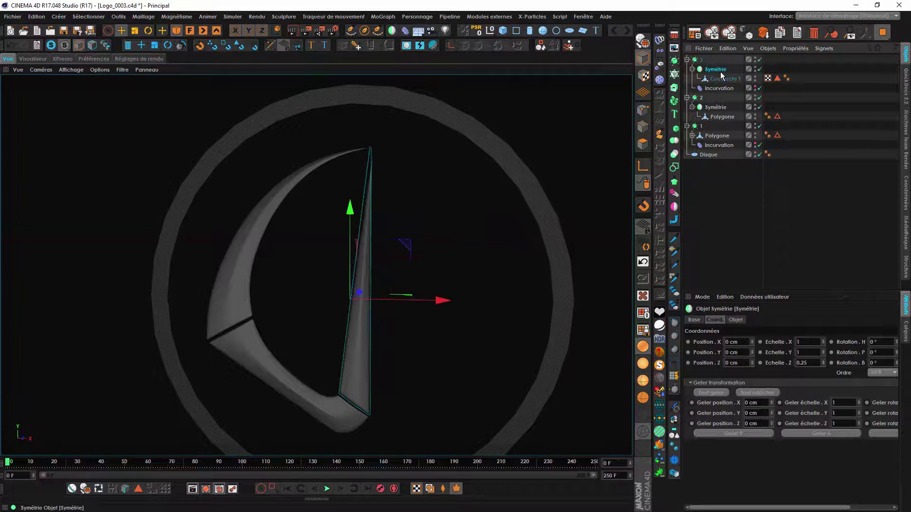
pyautogui.keyDown('alt'); pyautogui.moveTo(402, 290); pyautogui.dragTo(353, 269); pyautogui.keyUp('alt')
pyautogui.click(721, 78)
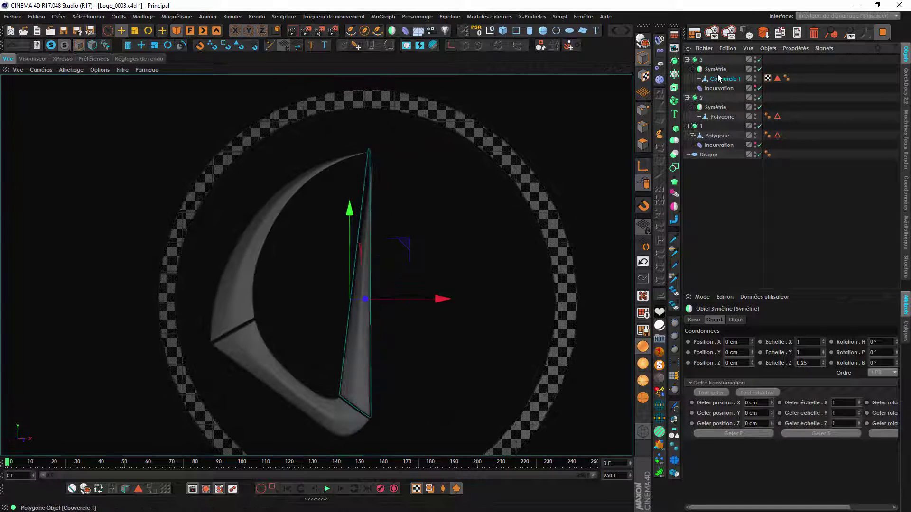
pyautogui.keyDown('alt'); pyautogui.moveTo(340, 309); pyautogui.dragTo(217, 306); pyautogui.keyUp('alt')
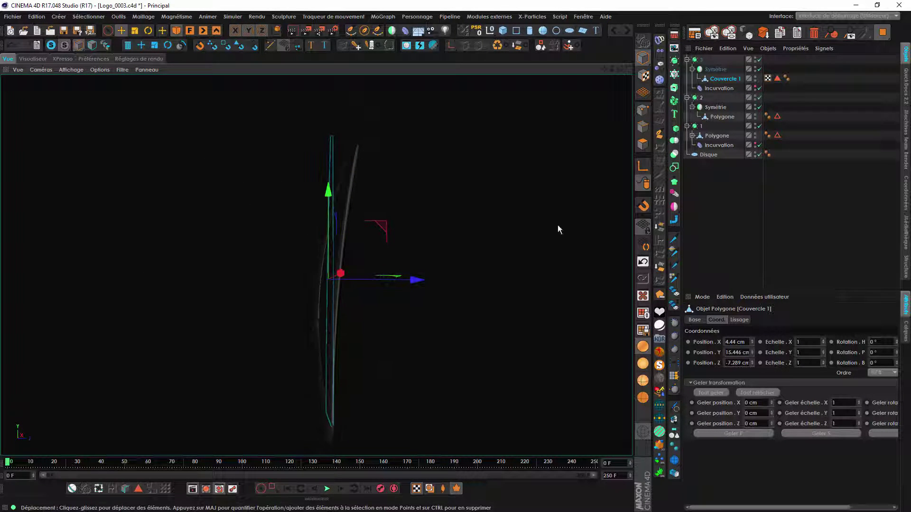
pyautogui.keyDown('alt'); pyautogui.moveTo(357, 214); pyautogui.dragTo(440, 233); pyautogui.keyUp('alt')
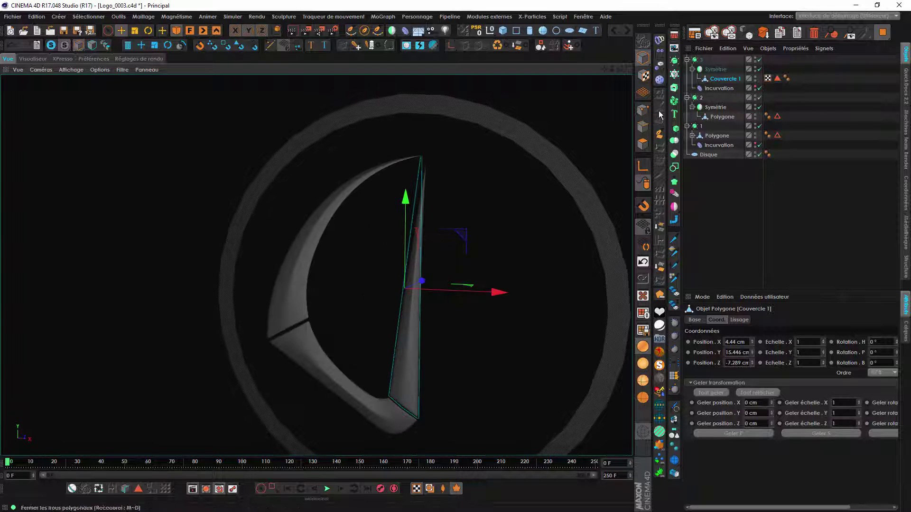
pyautogui.click(712, 58)
pyautogui.keyDown('alt'); pyautogui.moveTo(517, 225); pyautogui.dragTo(454, 281); pyautogui.keyUp('alt')
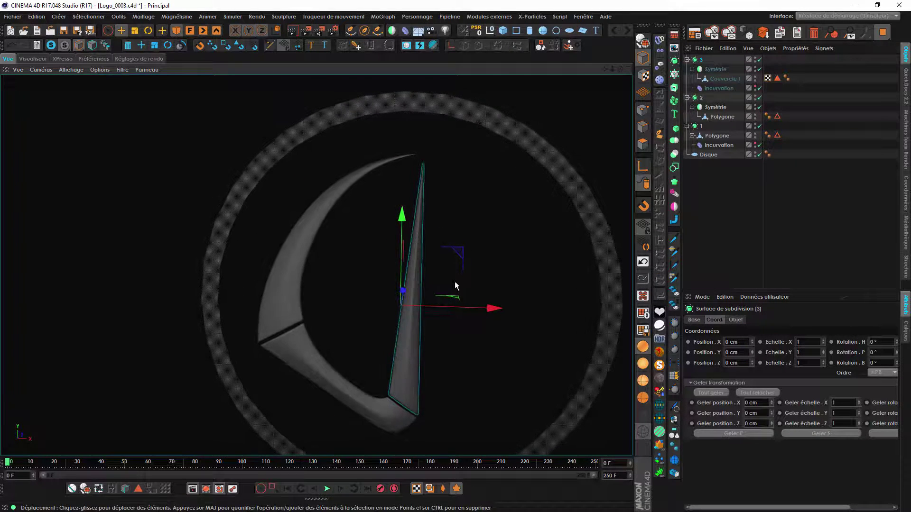
# - Move Couvercle 1 out of Symétrie within part 3 and centre the axis of subdivision surface 3 on it
pyautogui.click(717, 79)
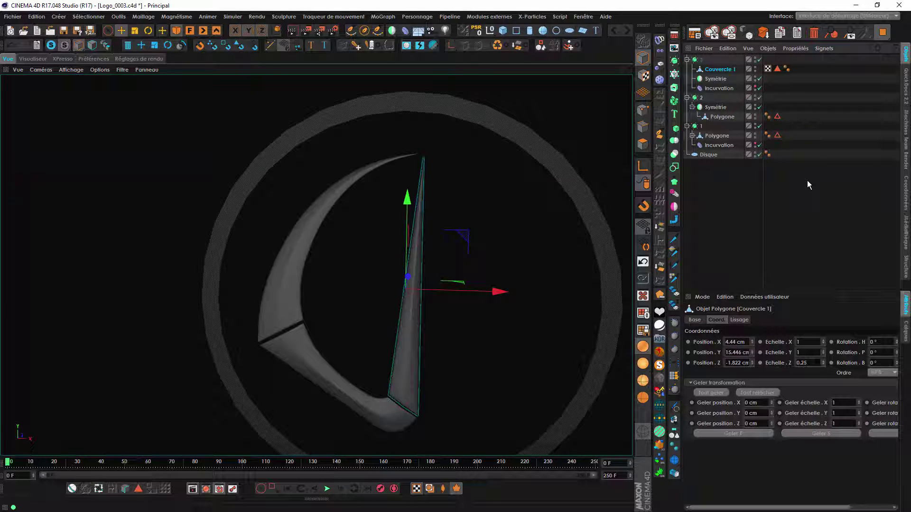
pyautogui.click(701, 60)
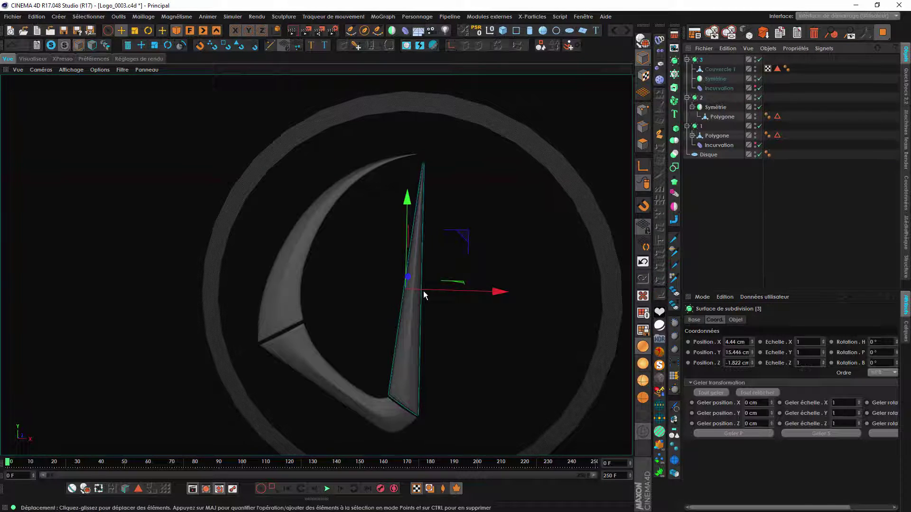
pyautogui.keyDown('alt'); pyautogui.moveTo(487, 274); pyautogui.dragTo(337, 299); pyautogui.keyUp('alt')
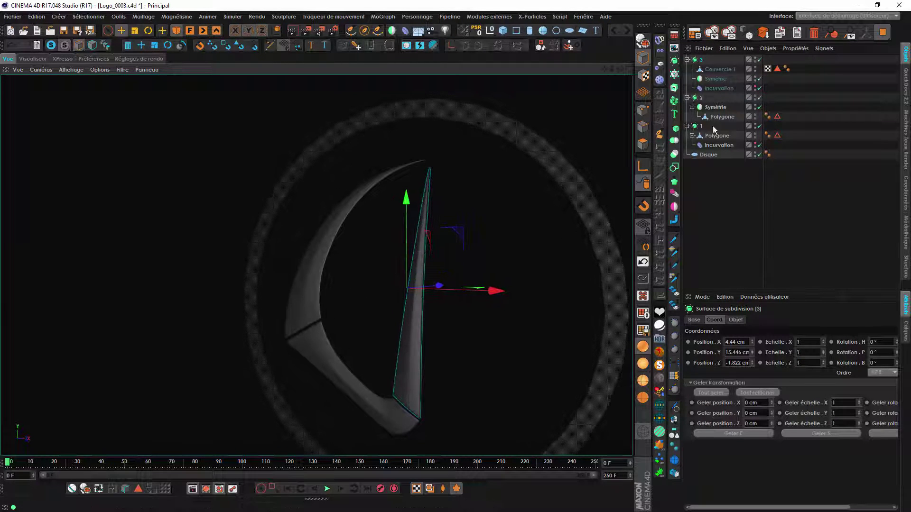
# - Disable part 3's bend deformer (Incurvation) and detach the axis centring commands as a floating palette again
pyautogui.click(712, 68)
pyautogui.click(759, 88)
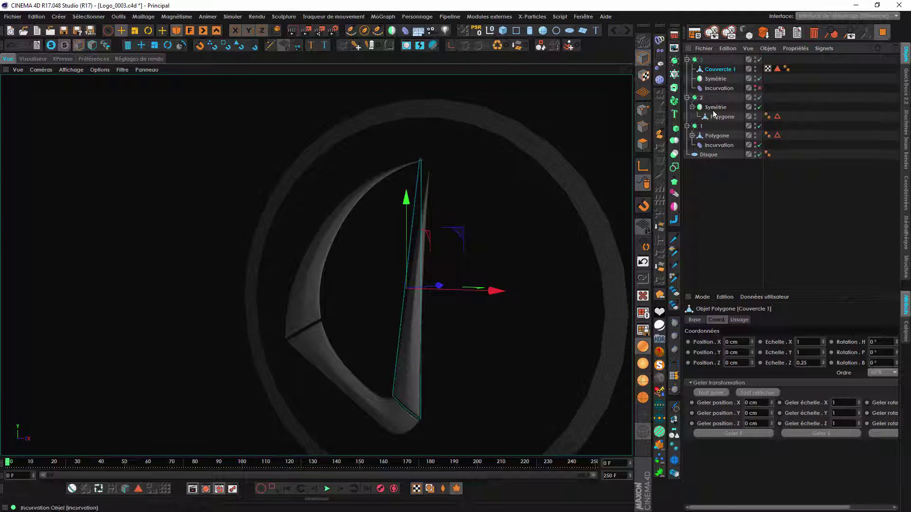
pyautogui.click(143, 16)
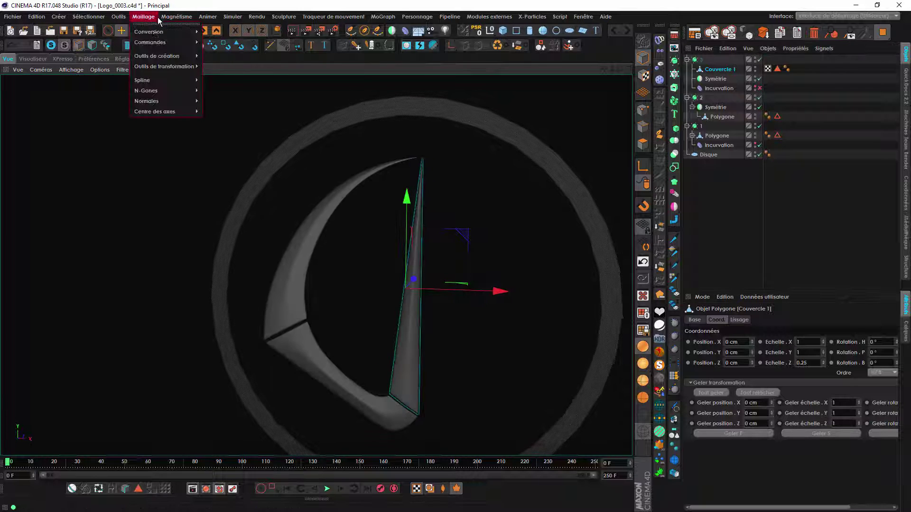
pyautogui.moveTo(175, 111)
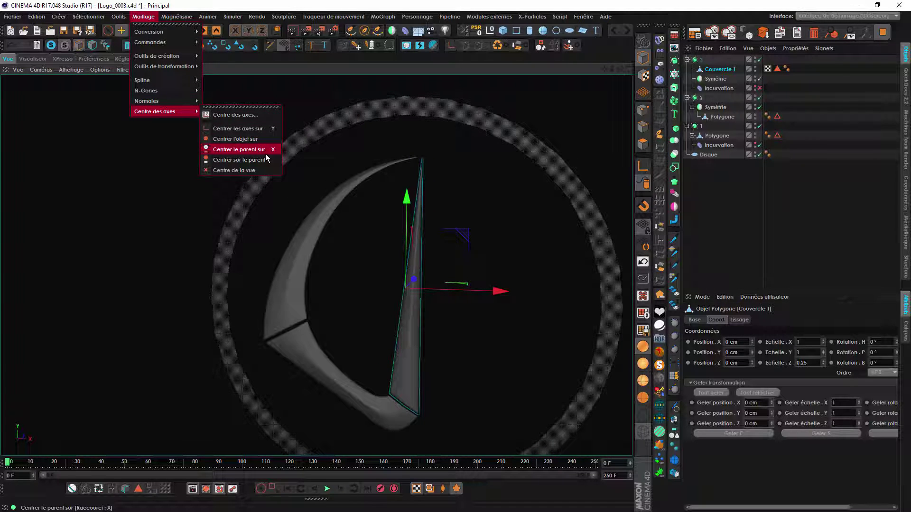
pyautogui.click(248, 107)
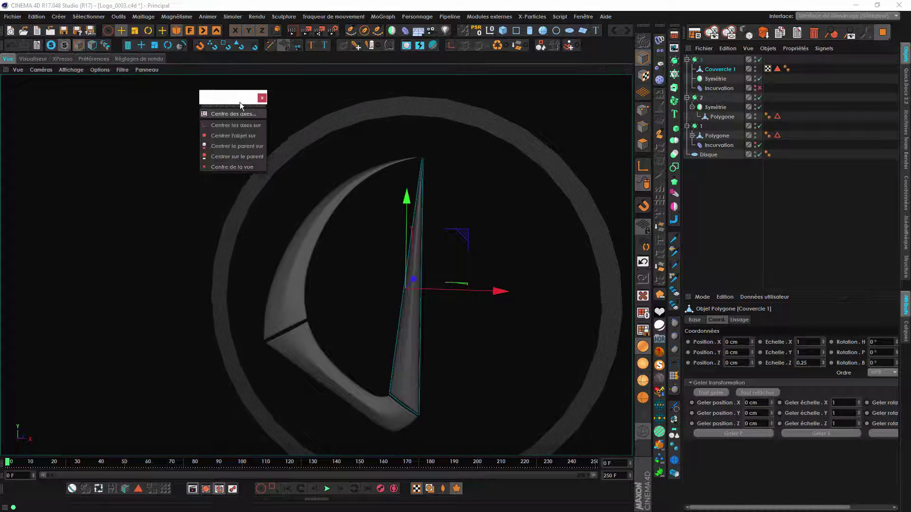
pyautogui.moveTo(240, 101); pyautogui.dragTo(545, 84)
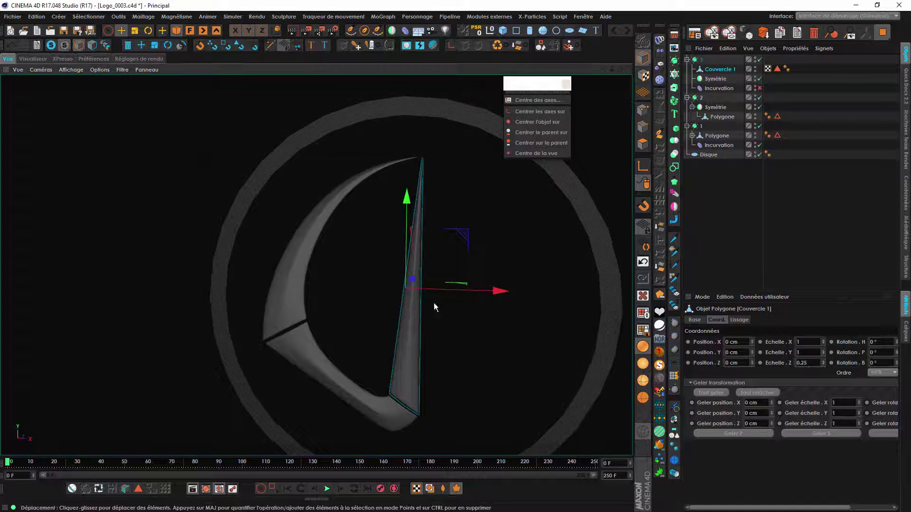
pyautogui.keyDown('alt'); pyautogui.moveTo(434, 302); pyautogui.dragTo(440, 307); pyautogui.keyUp('alt')
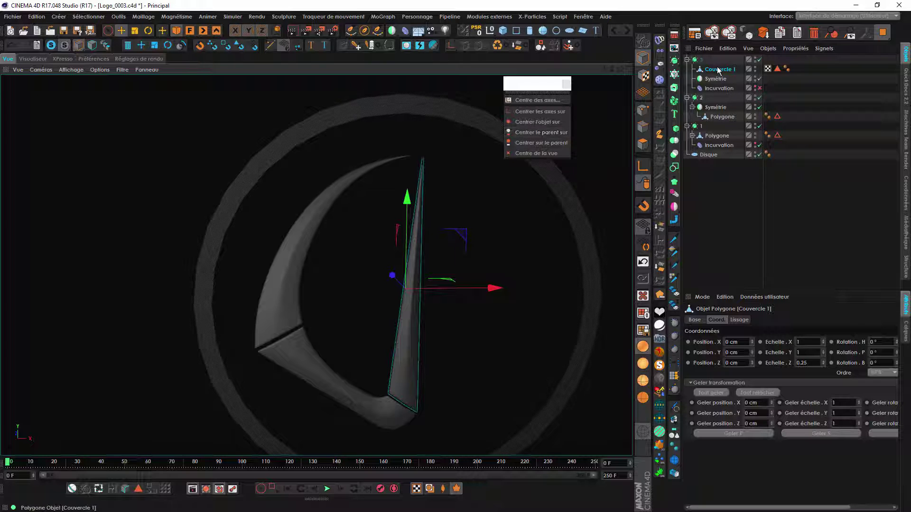
# - Nest Couvercle 1 back under part 3's Symétrie and re-enable the Incurvation deformer
pyautogui.moveTo(710, 78); pyautogui.dragTo(712, 78)
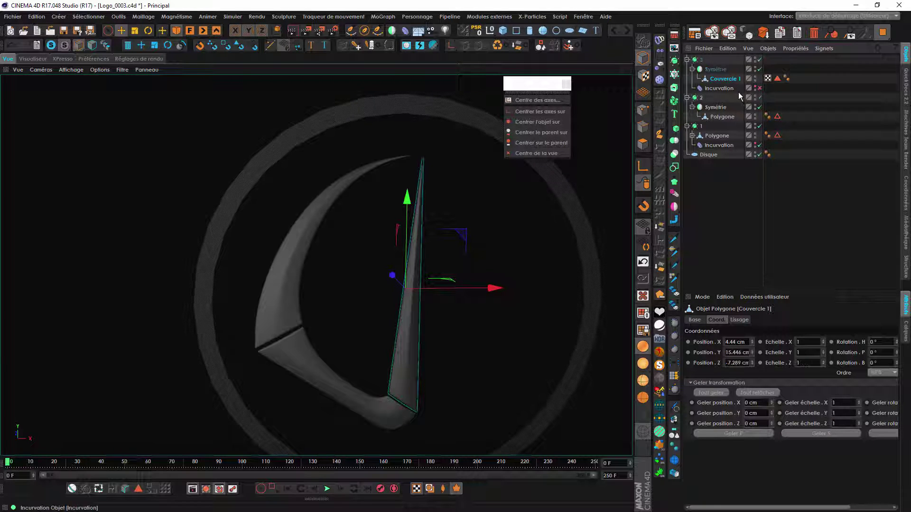
pyautogui.click(792, 98)
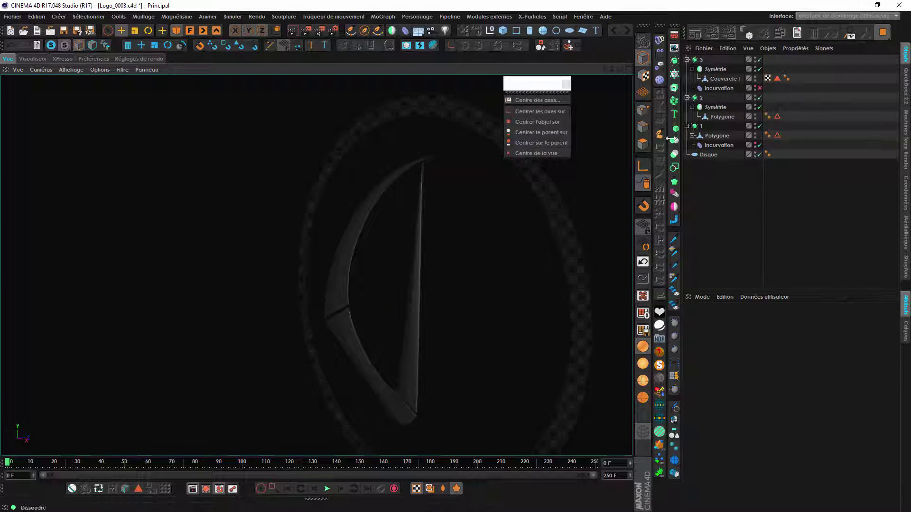
pyautogui.click(702, 60)
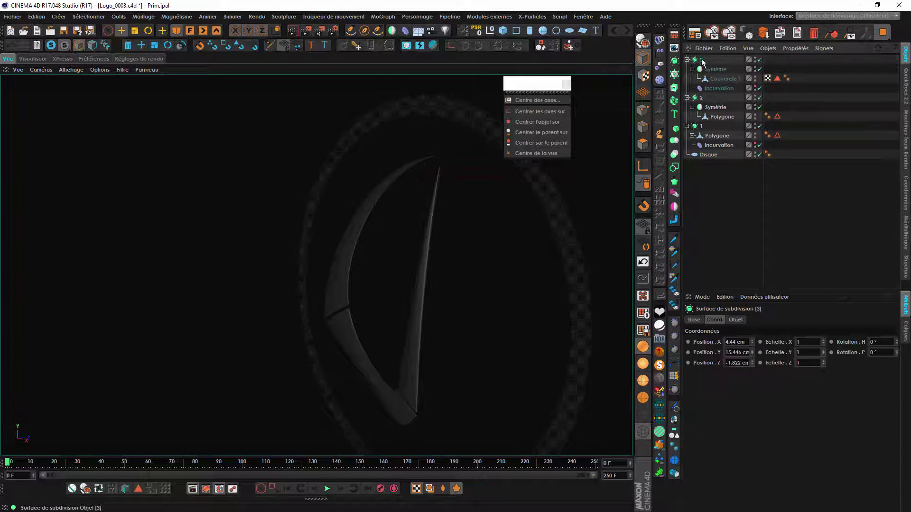
pyautogui.keyDown('alt'); pyautogui.moveTo(455, 334); pyautogui.dragTo(550, 330); pyautogui.keyUp('alt')
# - Centre the axis of subdivision surface 2 on its Polygone and nest the Polygone back under Symétrie
pyautogui.click(701, 98)
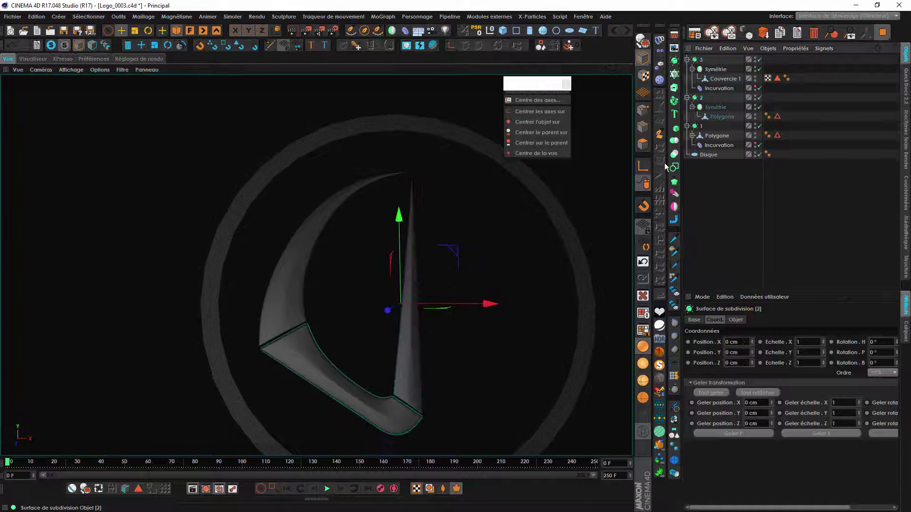
pyautogui.click(708, 118)
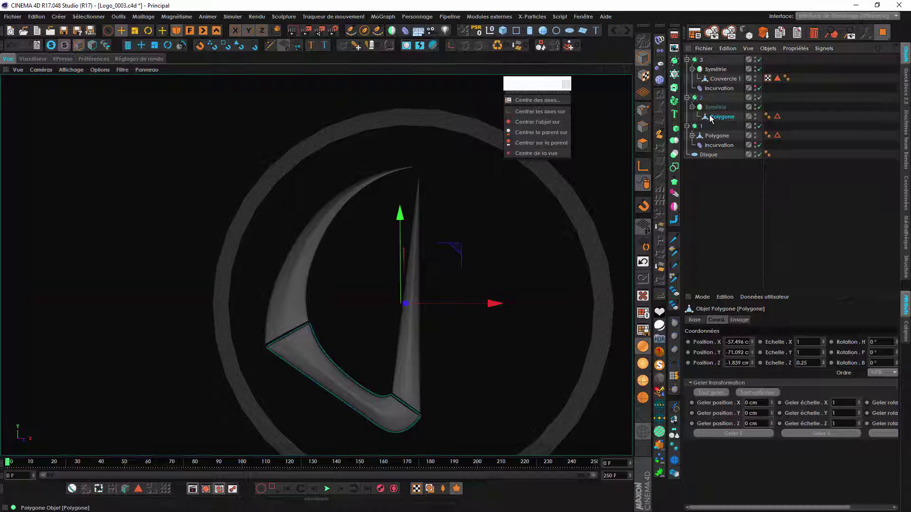
pyautogui.click(711, 108)
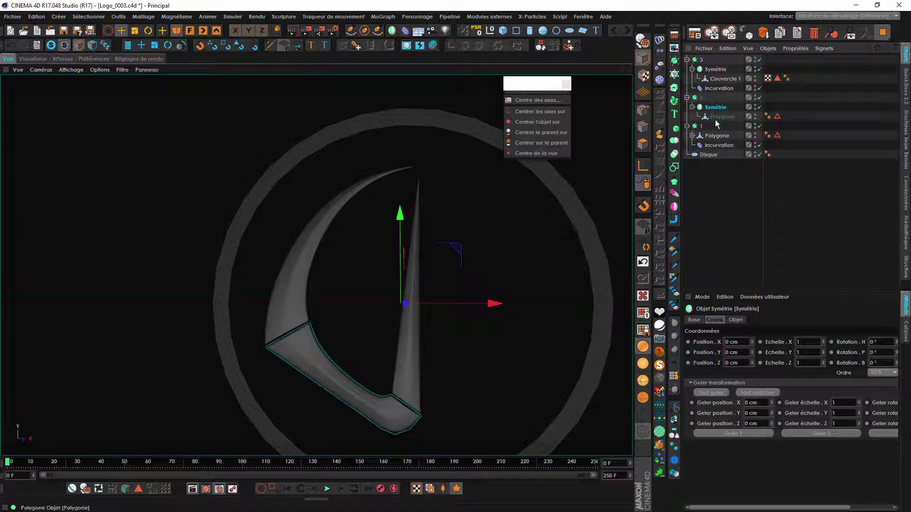
pyautogui.moveTo(710, 108)
pyautogui.mouseDown()
pyautogui.moveTo(731, 111)
pyautogui.moveTo(710, 106)
pyautogui.mouseUp()
pyautogui.click(707, 118)
pyautogui.click(701, 98)
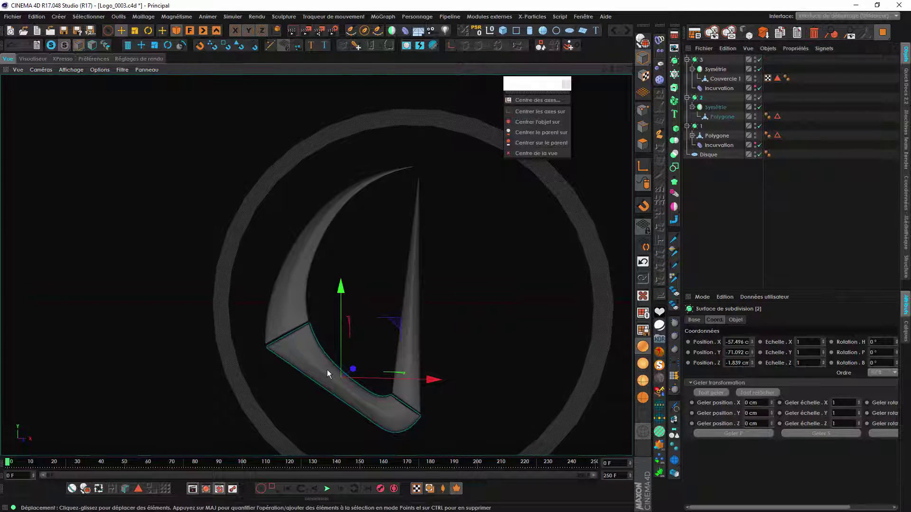
# - Centre the axis of subdivision surface 1 on its child Polygone
pyautogui.keyDown('alt'); pyautogui.moveTo(327, 370); pyautogui.dragTo(318, 364); pyautogui.keyUp('alt')
pyautogui.click(531, 154)
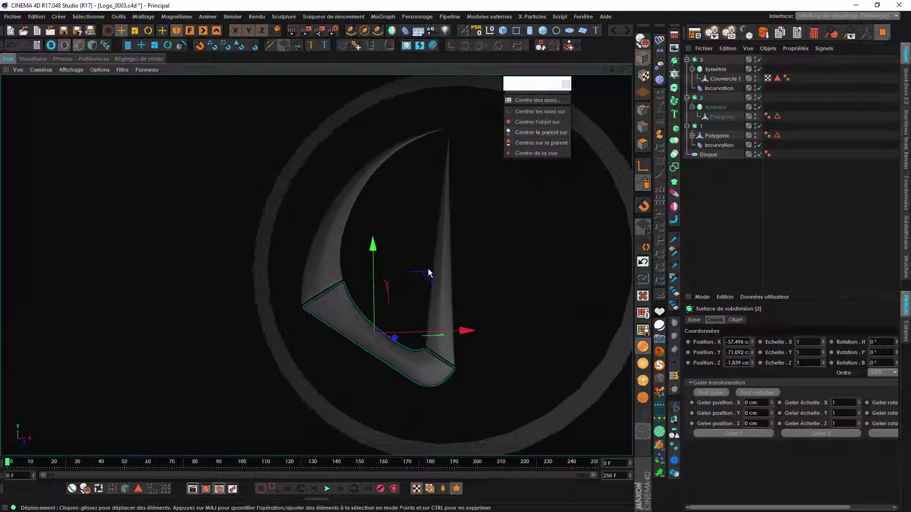
pyautogui.click(717, 135)
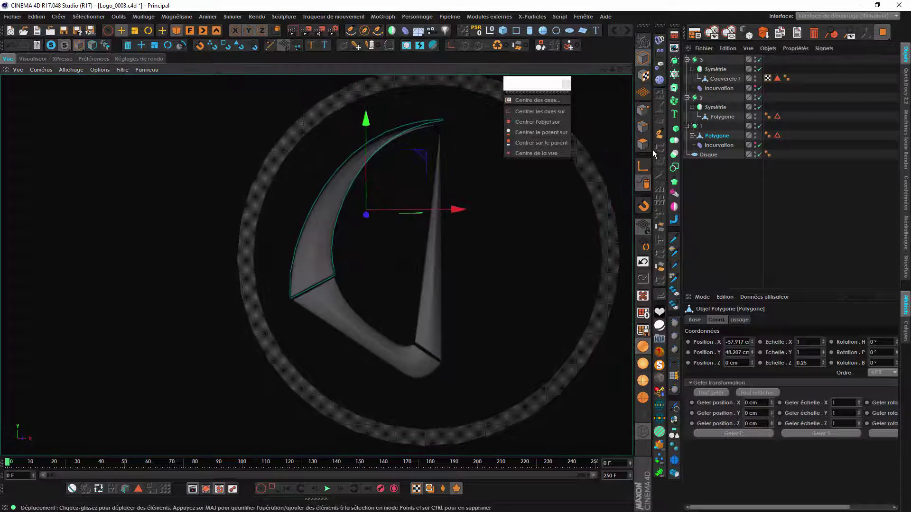
pyautogui.click(701, 126)
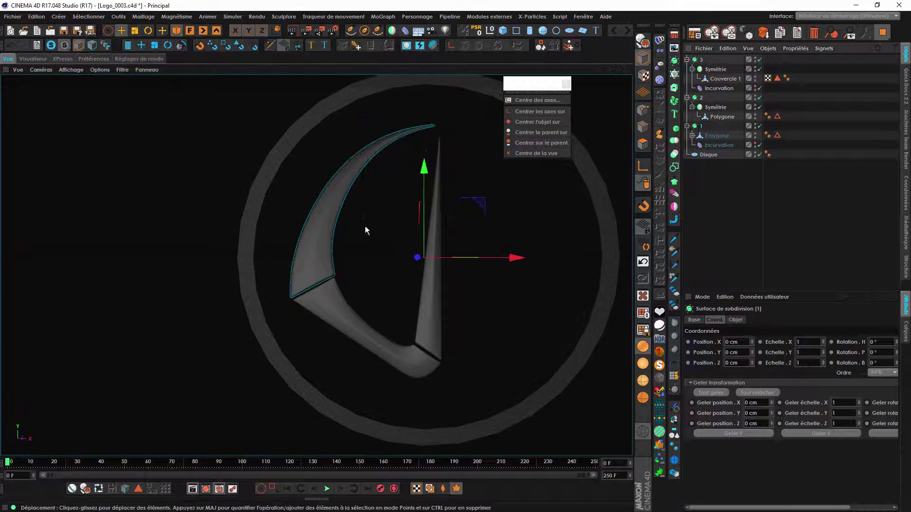
pyautogui.click(716, 136)
pyautogui.click(523, 132)
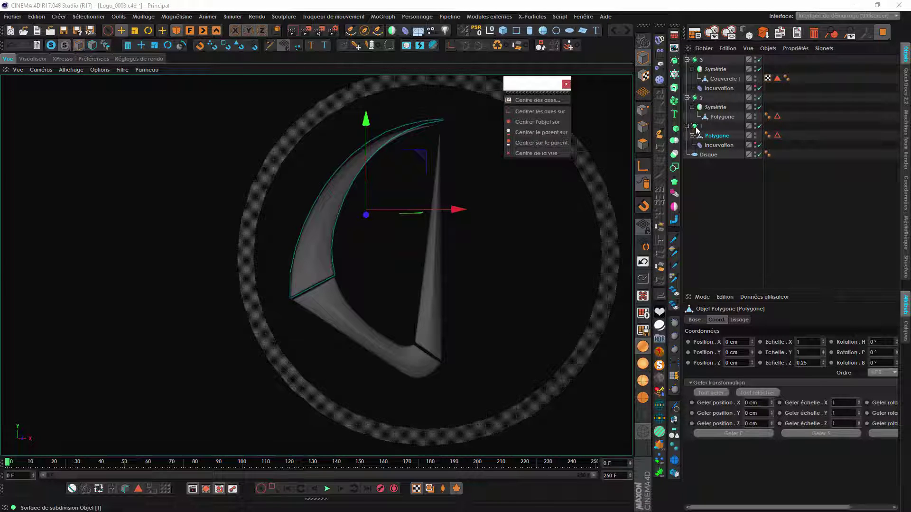
pyautogui.click(695, 127)
pyautogui.keyDown('alt'); pyautogui.moveTo(366, 222); pyautogui.dragTo(354, 261); pyautogui.keyUp('alt')
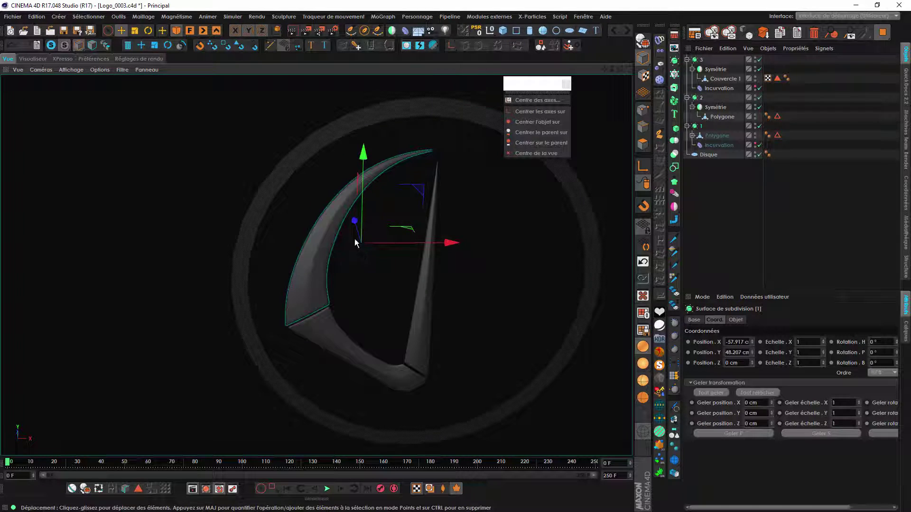
# - Shift the axis of part 1's Polygone to about X -27 cm, Y 25.1 cm and centre subdivision surface 1's axis on it
pyautogui.click(714, 118)
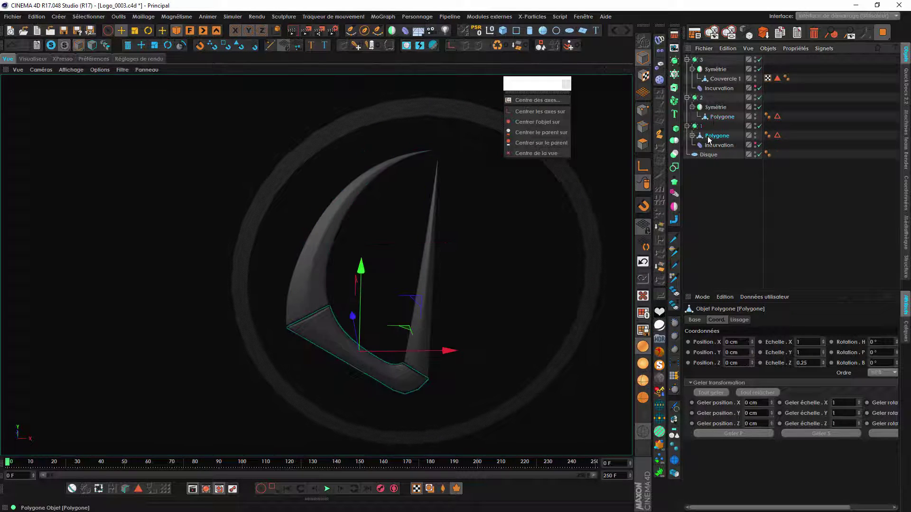
pyautogui.click(708, 137)
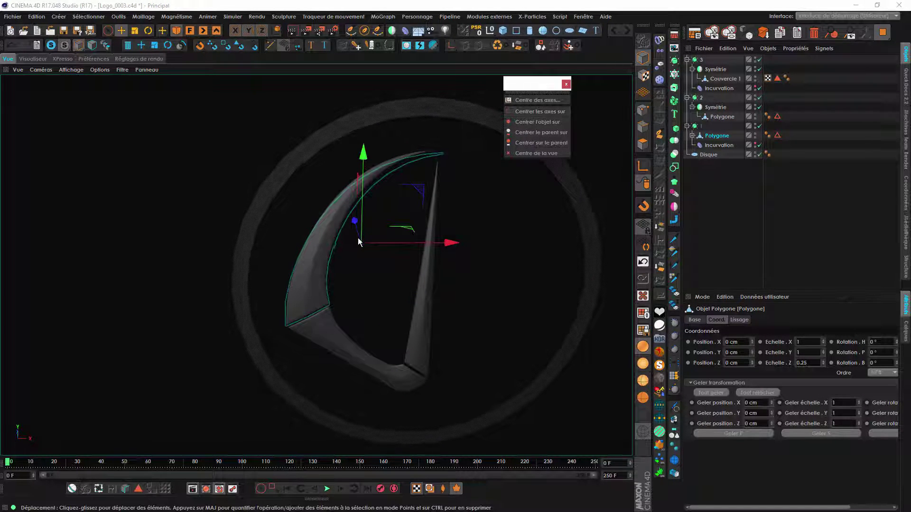
pyautogui.keyDown('alt'); pyautogui.moveTo(358, 238); pyautogui.dragTo(336, 230); pyautogui.keyUp('alt')
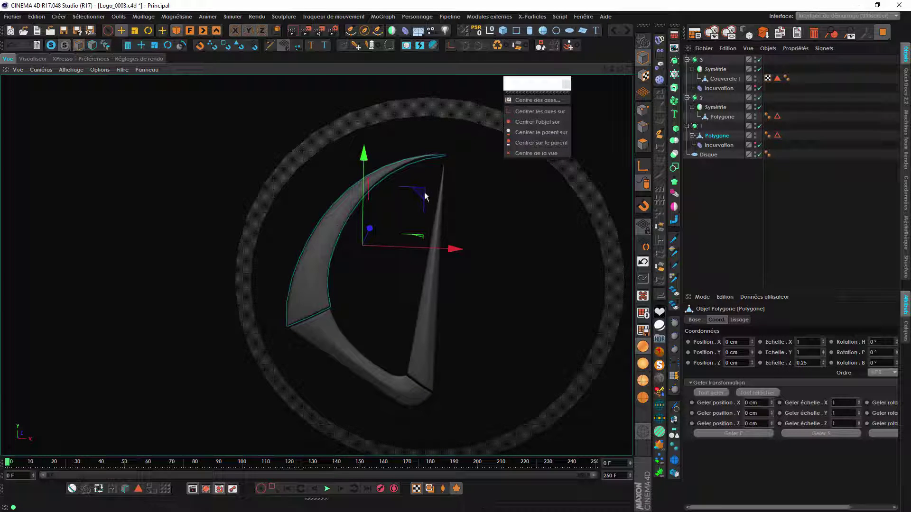
pyautogui.moveTo(423, 194); pyautogui.dragTo(393, 168)
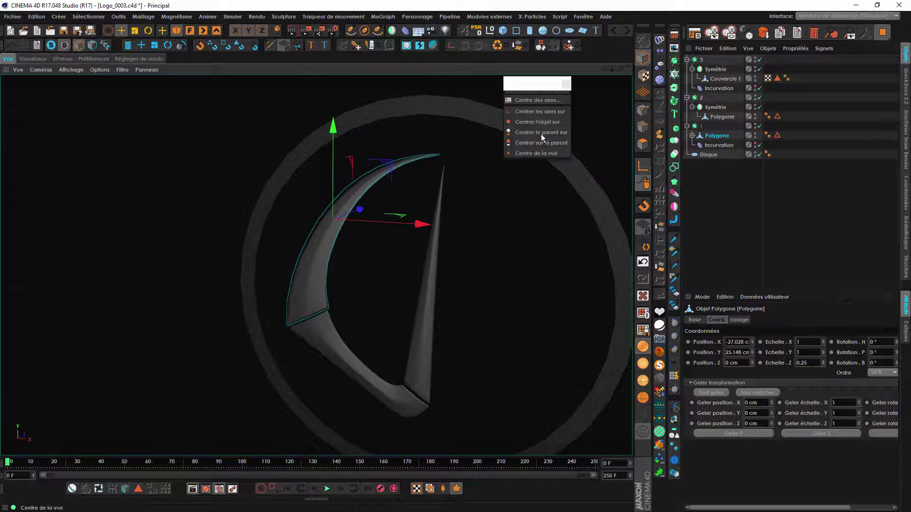
pyautogui.click(380, 193)
pyautogui.moveTo(379, 192)
pyautogui.keyDown('alt'); pyautogui.mouseDown()
pyautogui.moveTo(355, 248)
pyautogui.moveTo(386, 199)
pyautogui.moveTo(425, 233)
pyautogui.moveTo(351, 199)
pyautogui.moveTo(364, 200)
pyautogui.mouseUp(); pyautogui.keyUp('alt')
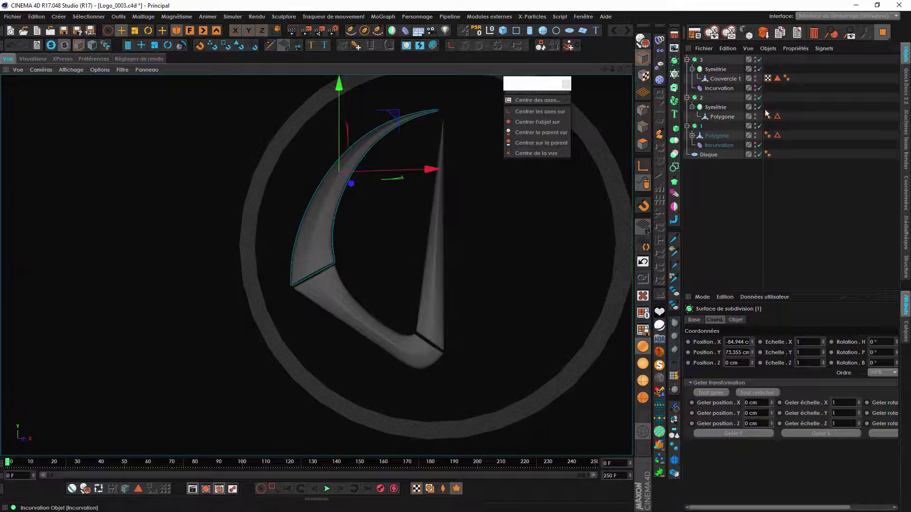
# - Move the axis of Couvercle 1 in part 3 along X to about 11.6 cm
pyautogui.click(700, 98)
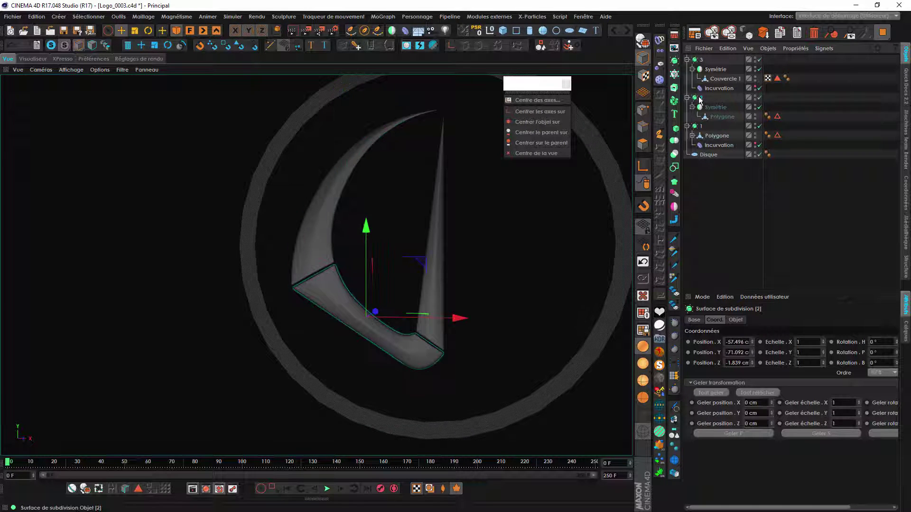
pyautogui.click(714, 70)
pyautogui.keyDown('alt'); pyautogui.moveTo(467, 306); pyautogui.dragTo(429, 301); pyautogui.keyUp('alt')
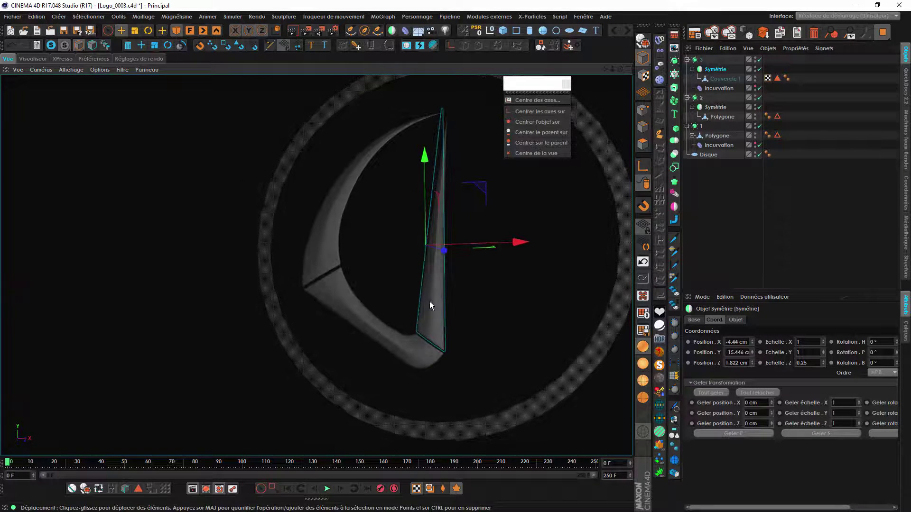
pyautogui.click(723, 79)
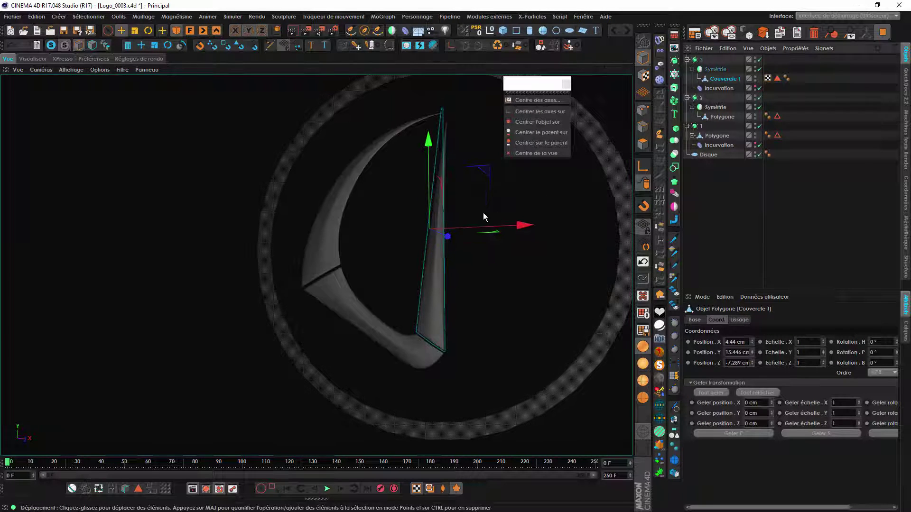
pyautogui.keyDown('alt'); pyautogui.moveTo(453, 191); pyautogui.dragTo(527, 233); pyautogui.keyUp('alt')
pyautogui.click(638, 167)
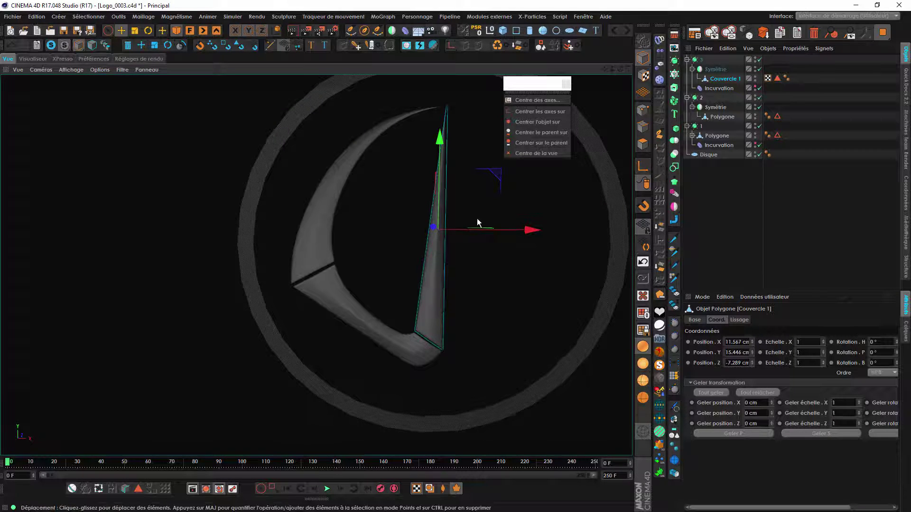
pyautogui.keyDown('alt'); pyautogui.moveTo(478, 221); pyautogui.dragTo(461, 227); pyautogui.keyUp('alt')
# - Centre the axis of subdivision surface 3 on Couvercle 1 and shift the surface's axis slightly along Z
pyautogui.moveTo(719, 78)
pyautogui.mouseDown()
pyautogui.moveTo(710, 67)
pyautogui.moveTo(714, 80)
pyautogui.mouseUp()
pyautogui.click(536, 136)
pyautogui.click(700, 60)
pyautogui.keyDown('alt'); pyautogui.moveTo(466, 259); pyautogui.dragTo(418, 235); pyautogui.keyUp('alt')
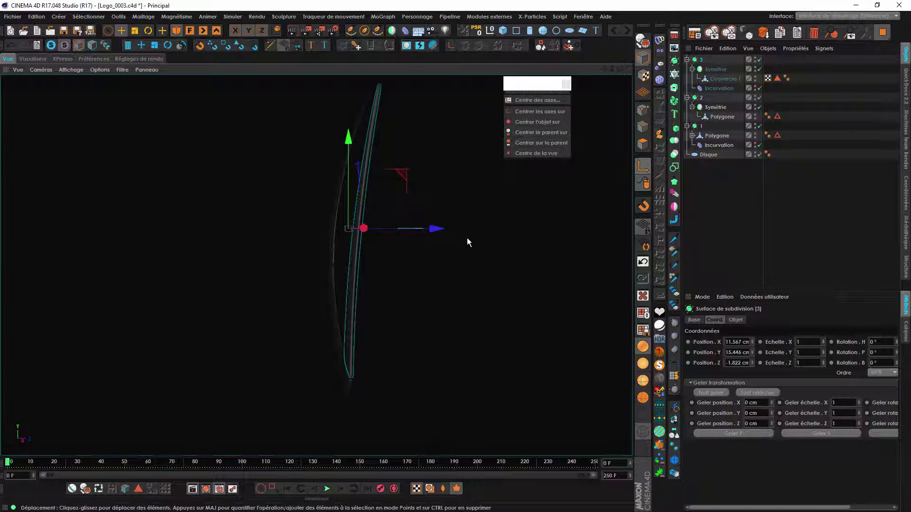
pyautogui.moveTo(436, 229); pyautogui.dragTo(447, 231)
pyautogui.keyDown('alt'); pyautogui.moveTo(374, 228); pyautogui.dragTo(598, 252); pyautogui.keyUp('alt')
# - Shift the axis of subdivision surface 1 along Z to about 8.9 cm
pyautogui.click(701, 98)
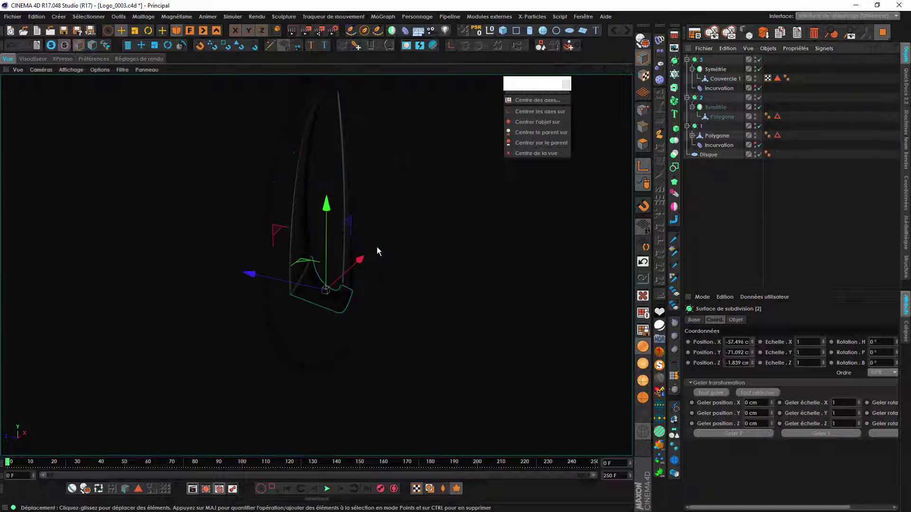
pyautogui.click(700, 126)
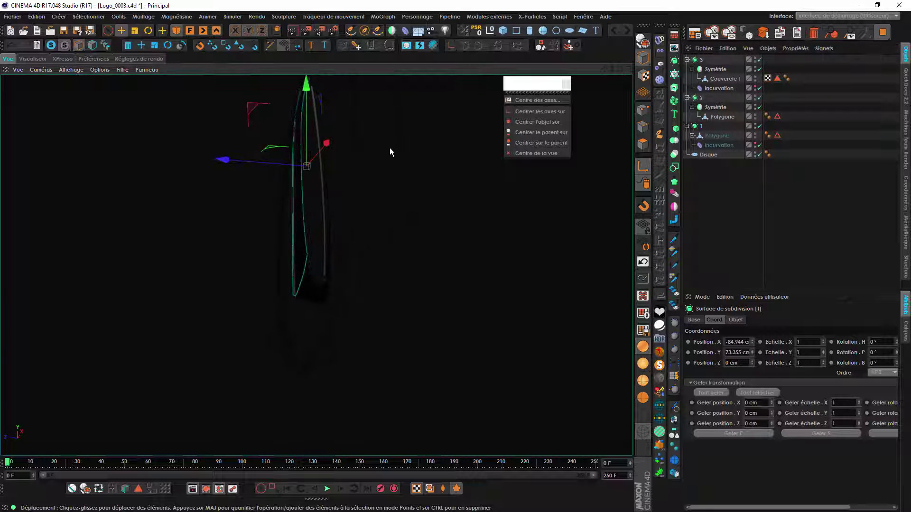
pyautogui.moveTo(229, 160); pyautogui.dragTo(271, 212)
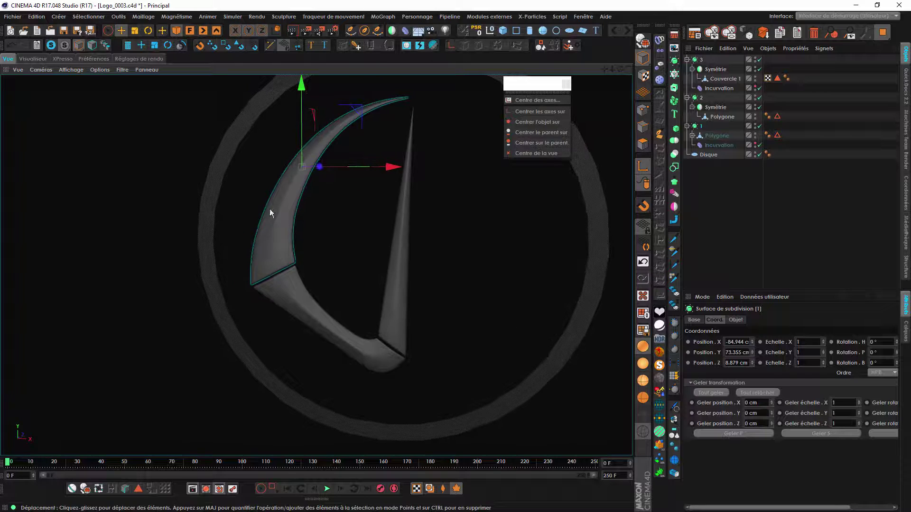
pyautogui.keyDown('alt'); pyautogui.moveTo(270, 209); pyautogui.dragTo(268, 206, button='middle'); pyautogui.keyUp('alt')
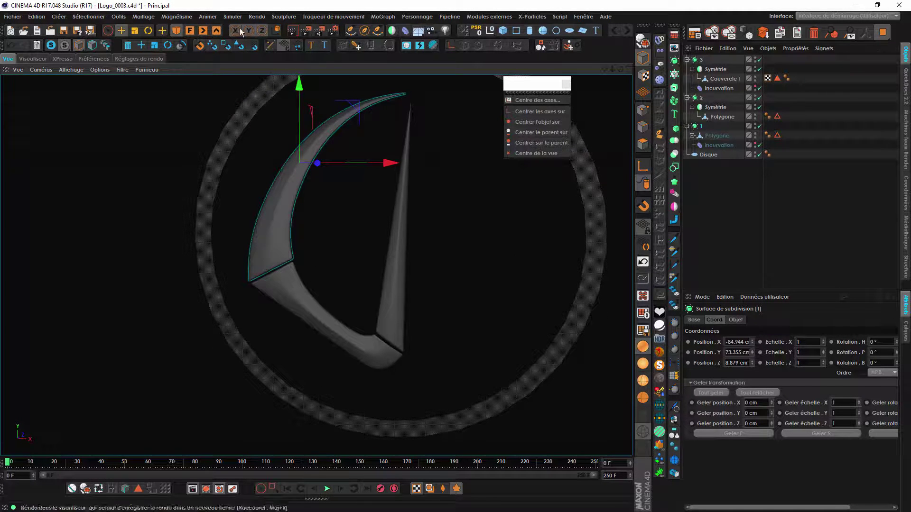
# - Try rotating part 1 around its own centred axis and undo the rotation
pyautogui.click(148, 31)
pyautogui.moveTo(320, 143); pyautogui.dragTo(307, 163)
pyautogui.hotkey('ctrl', 'z')
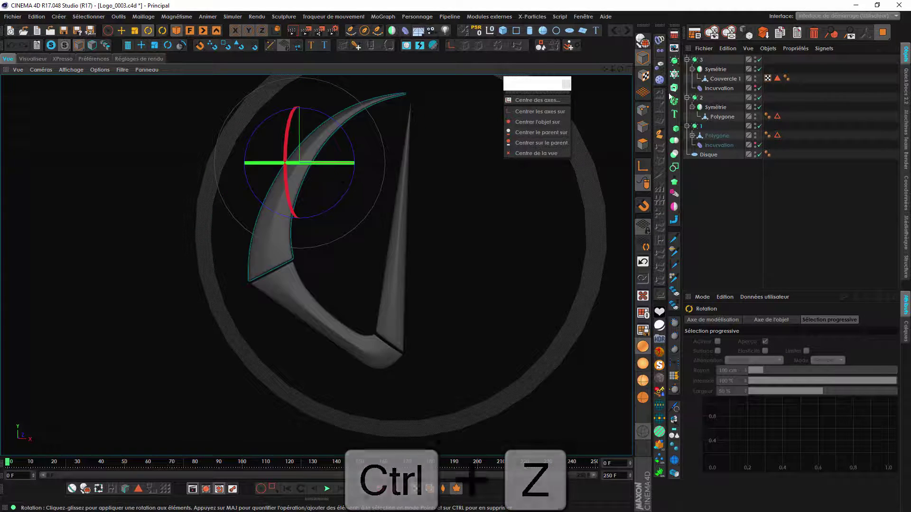
# - Try rotating part 1 around an axis moved outside the crescent, and undo these changes
pyautogui.press('space')
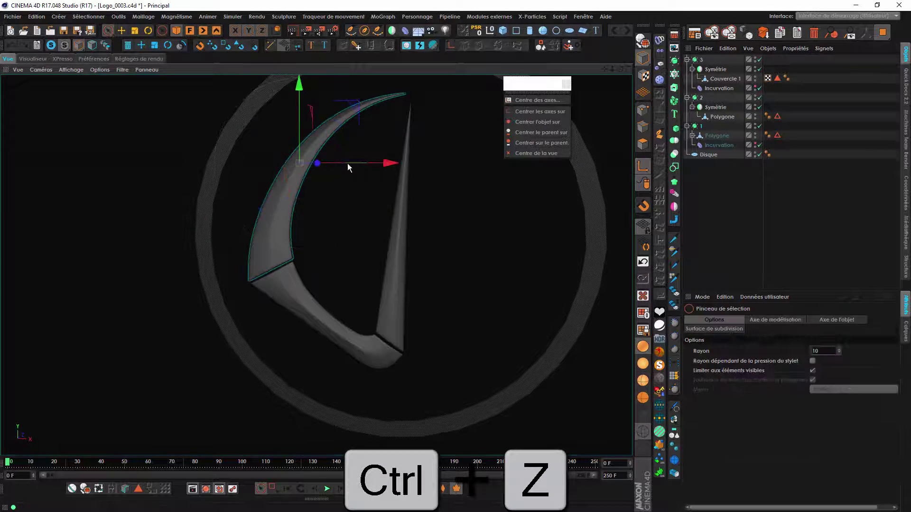
pyautogui.moveTo(355, 108); pyautogui.dragTo(521, 206)
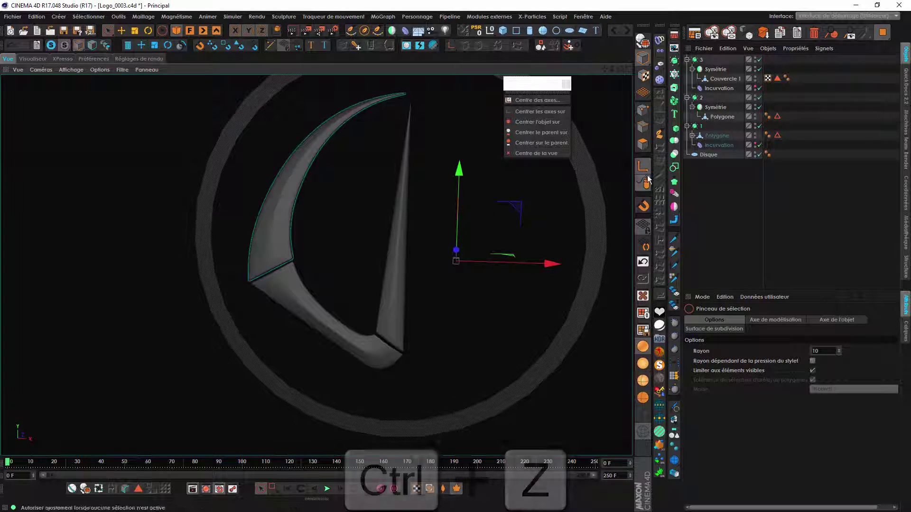
pyautogui.click(149, 32)
pyautogui.moveTo(451, 229); pyautogui.dragTo(471, 260)
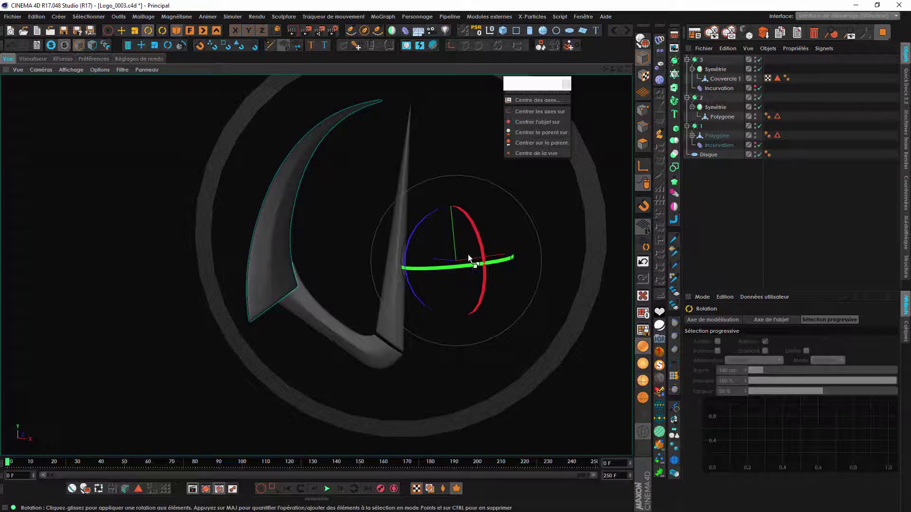
pyautogui.hotkey('ctrl', 'z')
pyautogui.hotkey('ctrl', 'z')
pyautogui.hotkey('ctrl', 'z')
pyautogui.hotkey('ctrl', 'z')
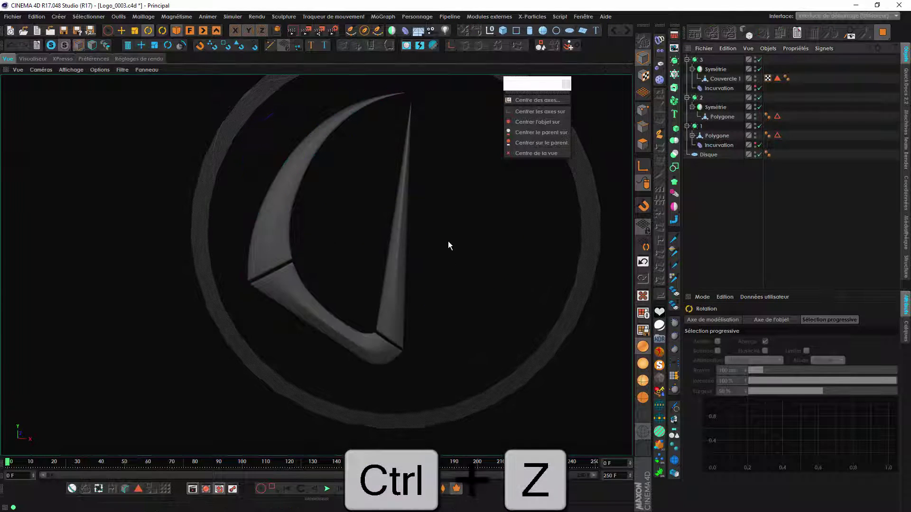
pyautogui.hotkey('ctrl', 'z')
pyautogui.hotkey('ctrl', 'z')
pyautogui.hotkey('ctrl', 'z')
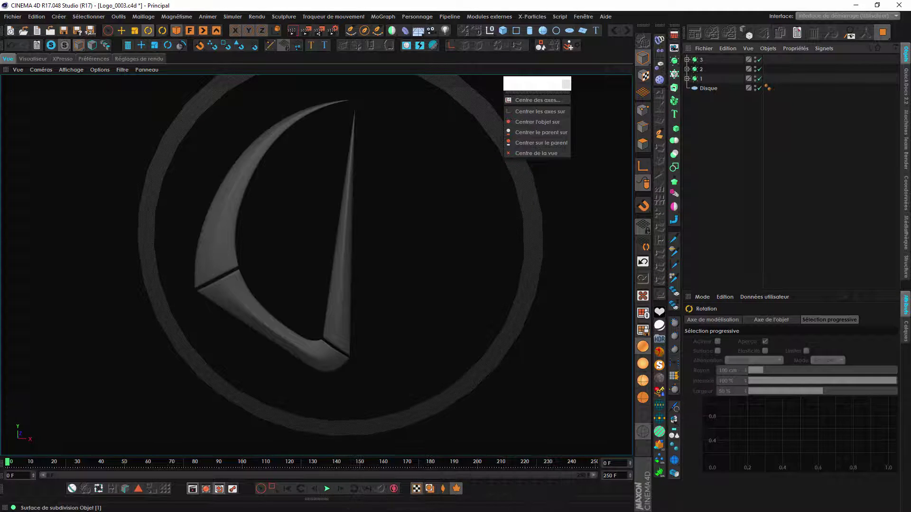
# - Add a null object (Neutre) and nest subdivision surfaces 3, 2 and 1 under it
pyautogui.click(489, 31)
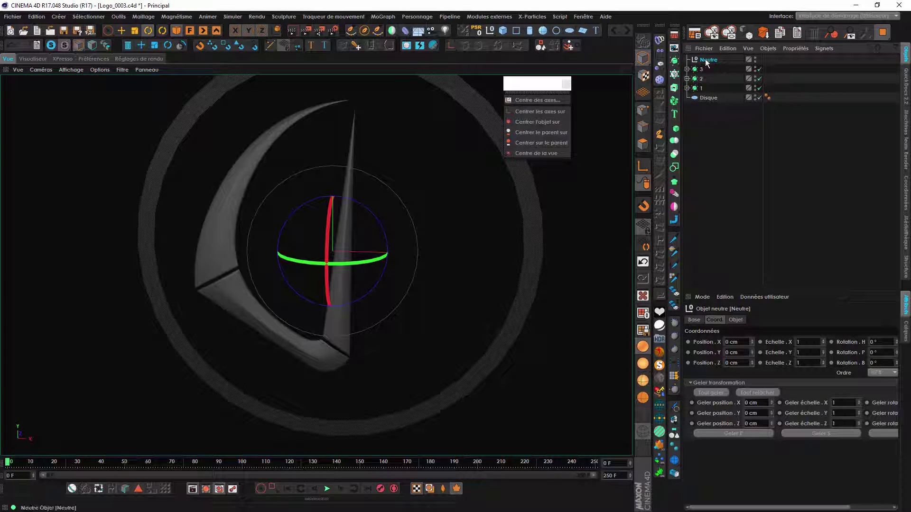
pyautogui.moveTo(698, 70); pyautogui.dragTo(699, 69)
pyautogui.moveTo(701, 70); pyautogui.dragTo(703, 68)
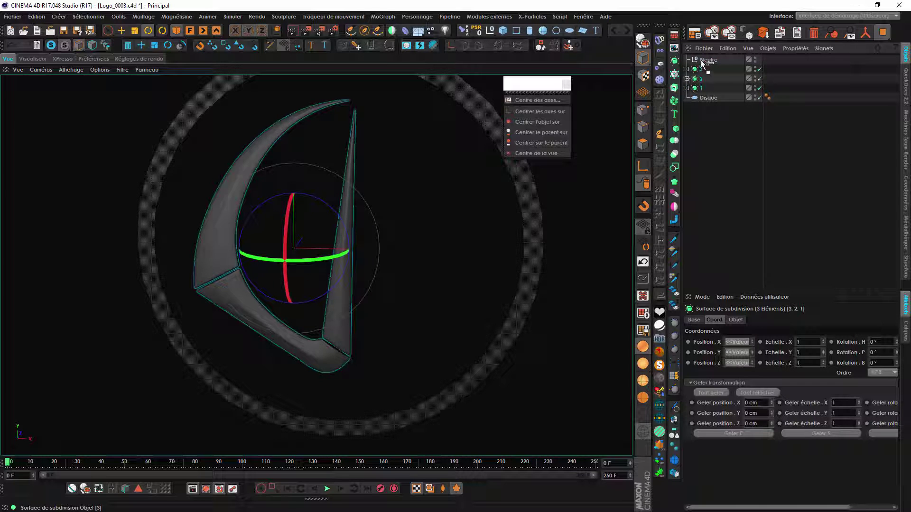
pyautogui.keyDown('alt'); pyautogui.moveTo(346, 215); pyautogui.dragTo(350, 199); pyautogui.keyUp('alt')
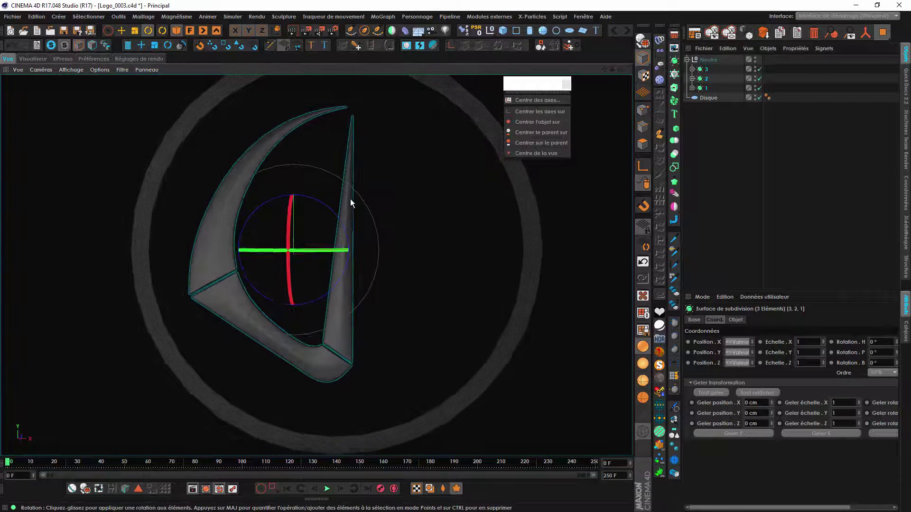
pyautogui.moveTo(675, 61); pyautogui.dragTo(725, 85)
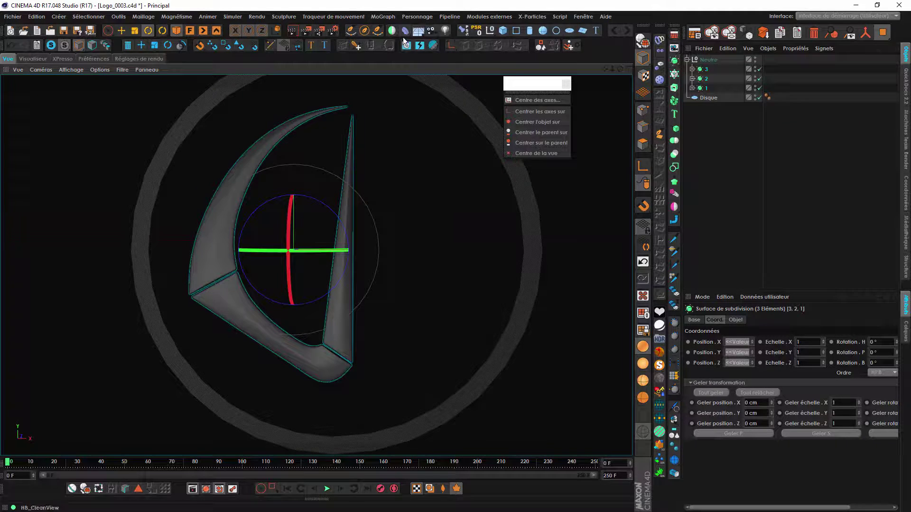
pyautogui.moveTo(504, 32); pyautogui.dragTo(492, 17)
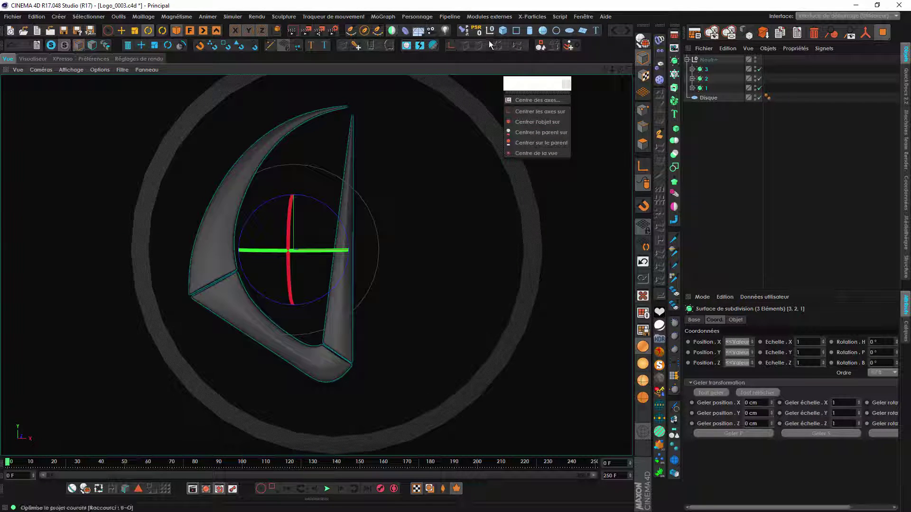
pyautogui.keyDown('alt'); pyautogui.moveTo(333, 252); pyautogui.dragTo(330, 227); pyautogui.keyUp('alt')
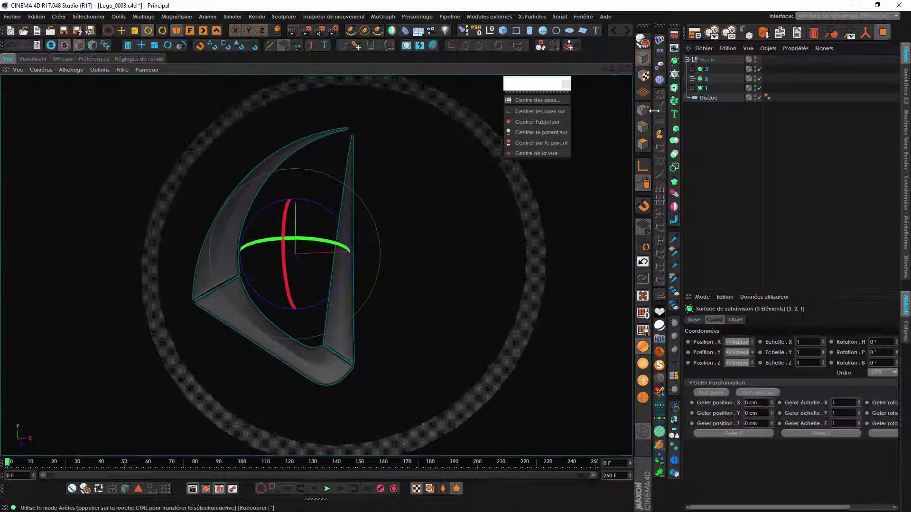
# - Rename the null holding the three subdivision surfaces as 1 and collapse its hierarchy
pyautogui.doubleClick(709, 61)
pyautogui.click(774, 192)
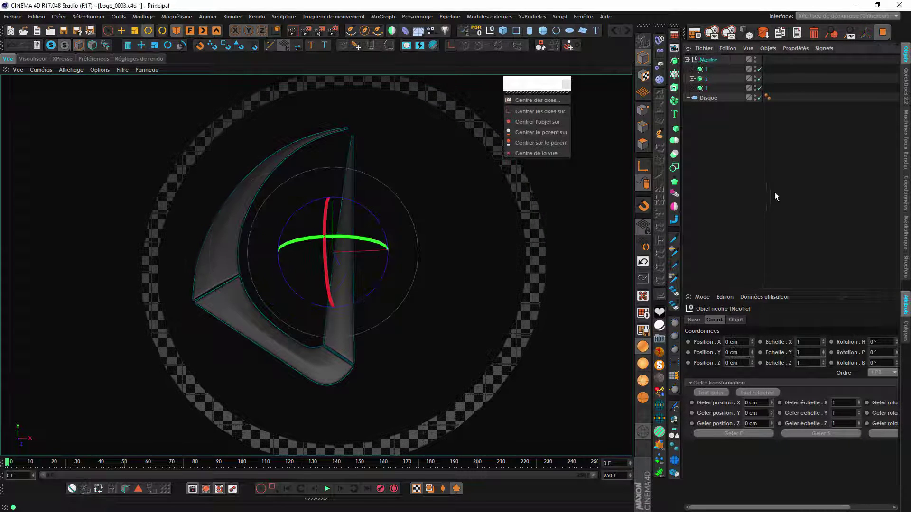
pyautogui.doubleClick(708, 60)
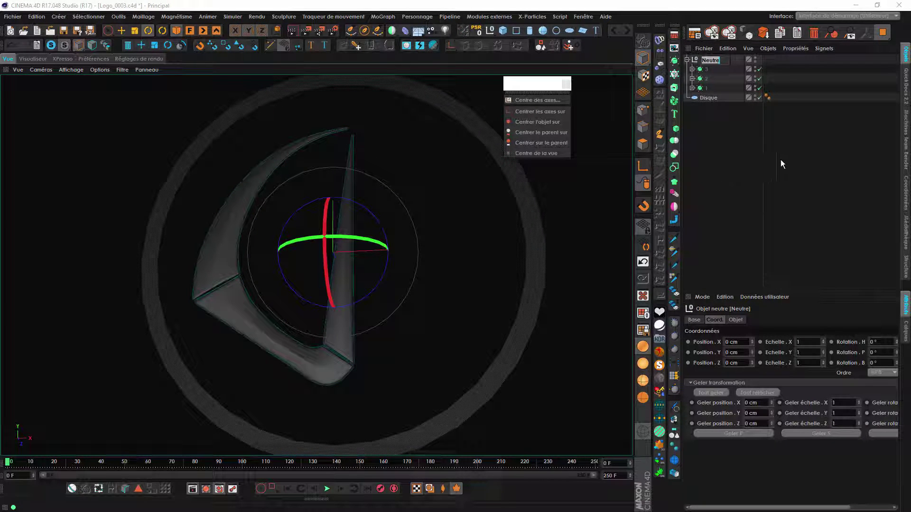
pyautogui.press('Escape')
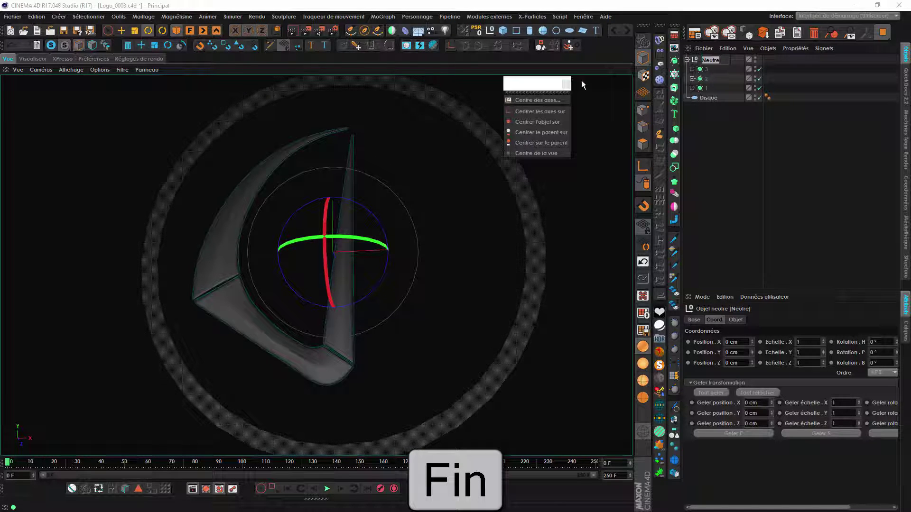
pyautogui.write('41')
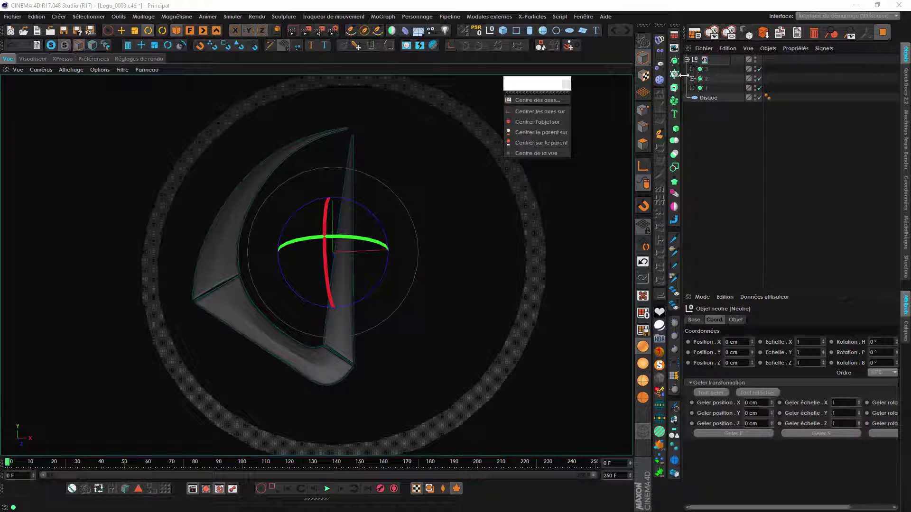
pyautogui.click(690, 59)
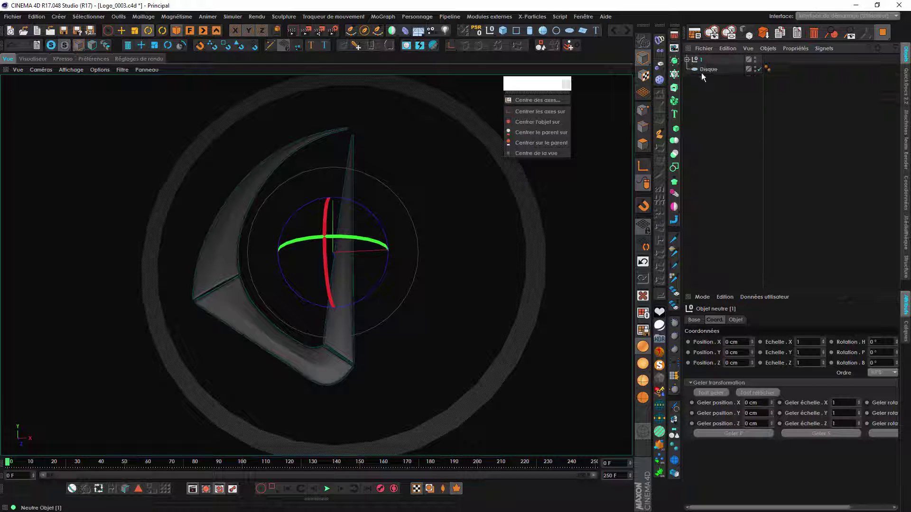
# - Create an instance of null 1 with the HB_Instancer script
pyautogui.moveTo(677, 64); pyautogui.dragTo(687, 164)
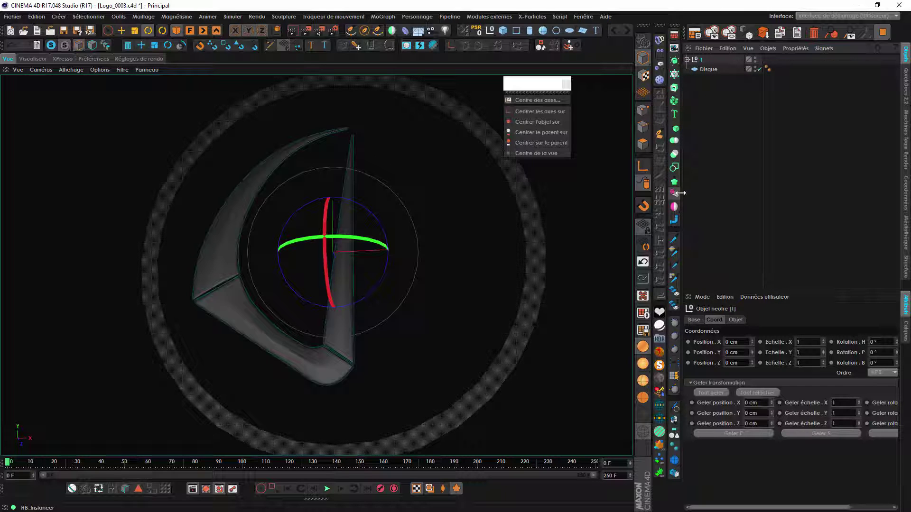
pyautogui.click(673, 194)
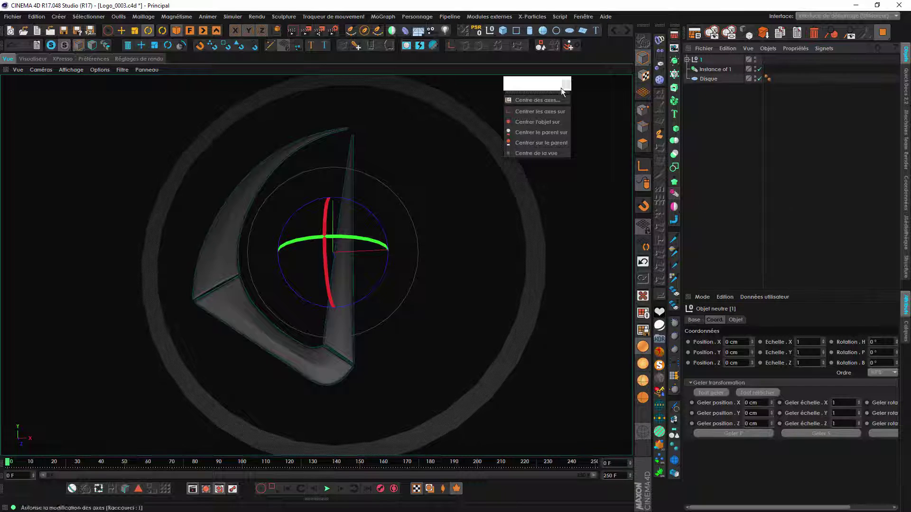
pyautogui.moveTo(395, 37); pyautogui.dragTo(708, 70)
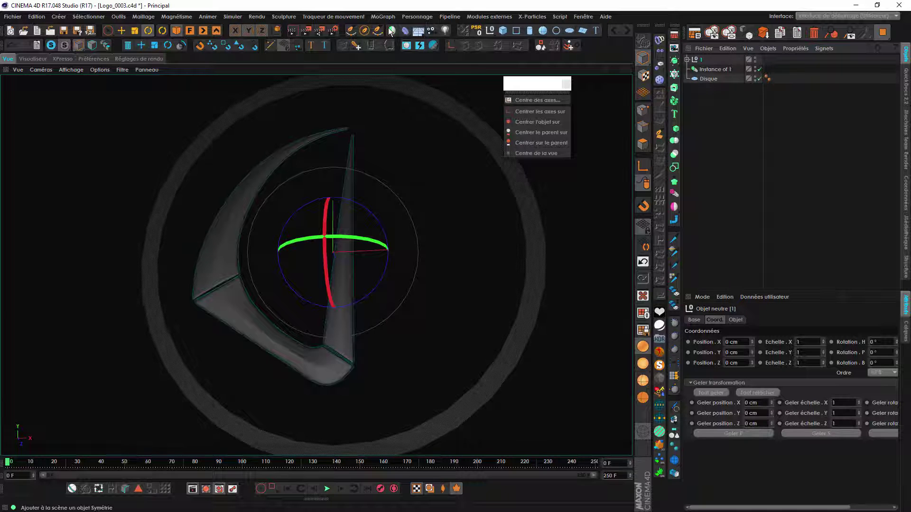
# - Set the bank rotation (Rotation . B) of the instance of null 1 to 180° and deselect it
pyautogui.keyDown('alt'); pyautogui.moveTo(386, 279); pyautogui.dragTo(369, 302); pyautogui.keyUp('alt')
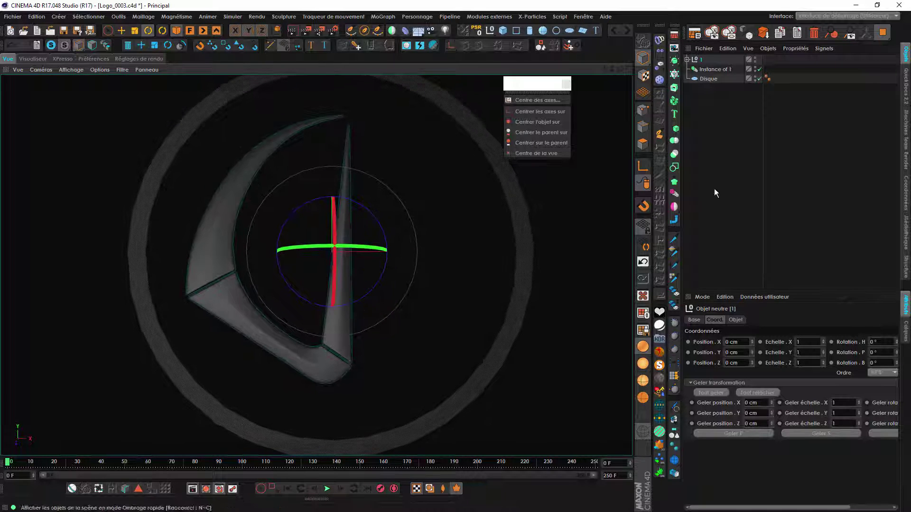
pyautogui.click(713, 69)
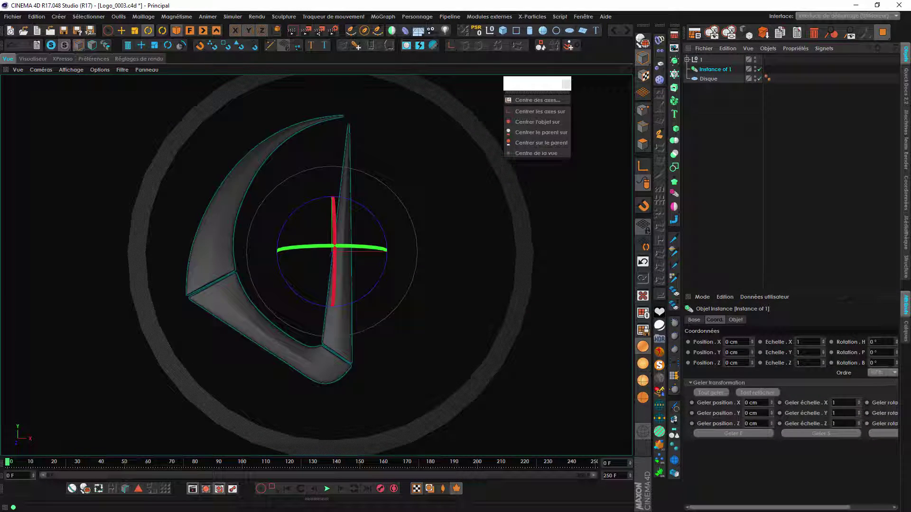
pyautogui.moveTo(896, 353); pyautogui.dragTo(898, 307)
pyautogui.rightClick(896, 353)
pyautogui.click(895, 362)
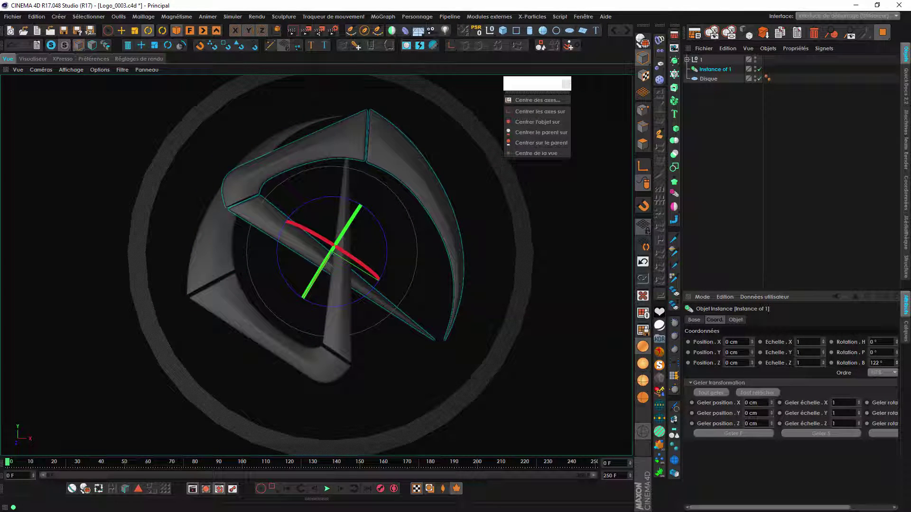
pyautogui.write('180')
pyautogui.press('Return')
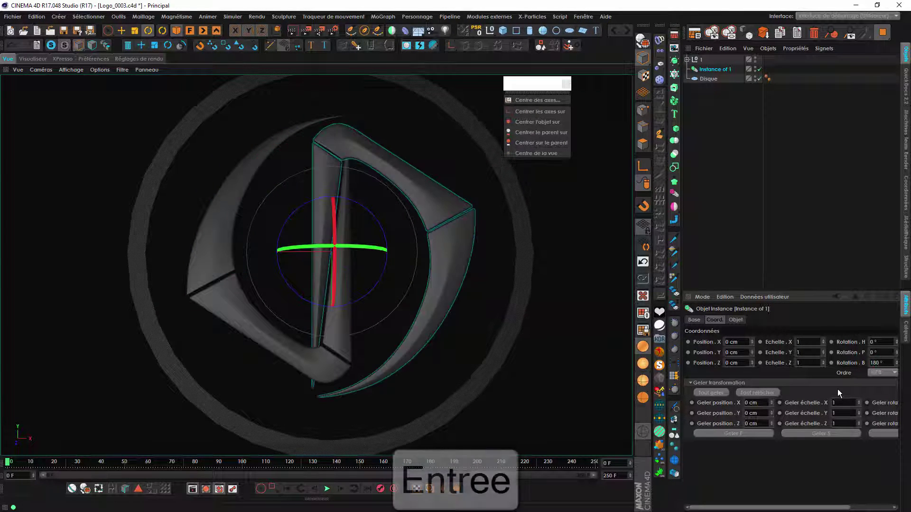
pyautogui.click(616, 201)
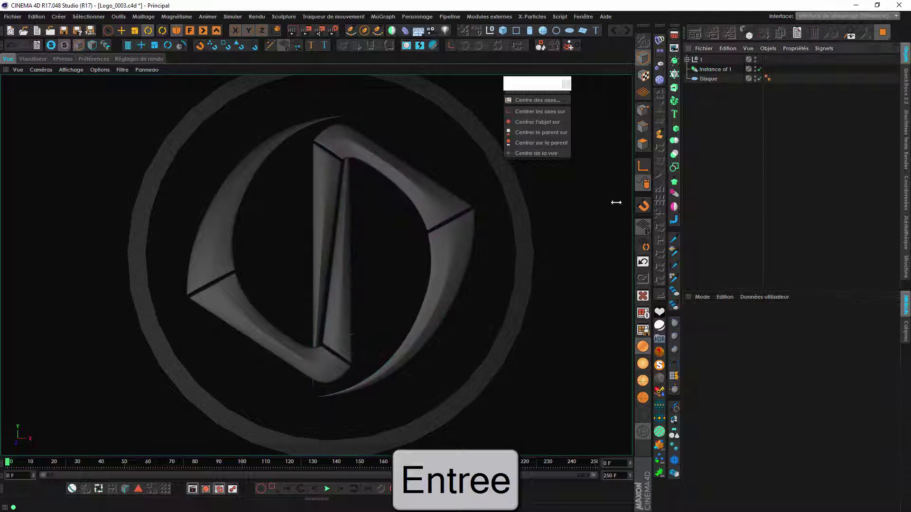
# - Display the Logo.jpg background image in the front view to compare the complete logo with the reference
pyautogui.click(190, 31)
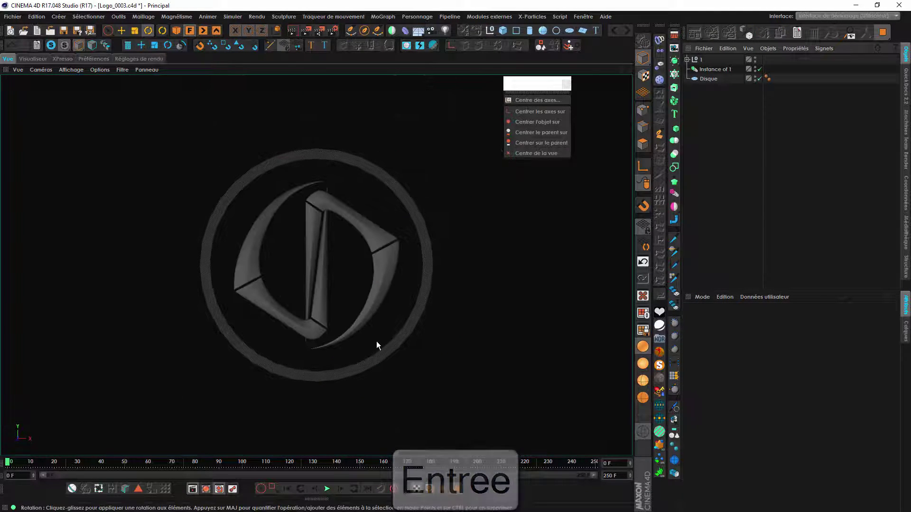
pyautogui.hotkey('shift', 'v')
pyautogui.click(843, 320)
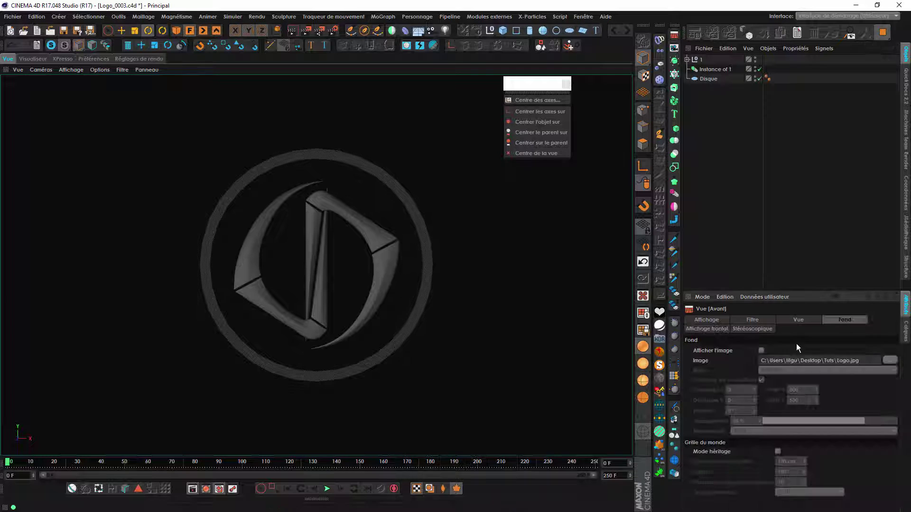
pyautogui.click(761, 351)
pyautogui.keyDown('alt'); pyautogui.moveTo(367, 269); pyautogui.dragTo(283, 140, button='right'); pyautogui.keyUp('alt')
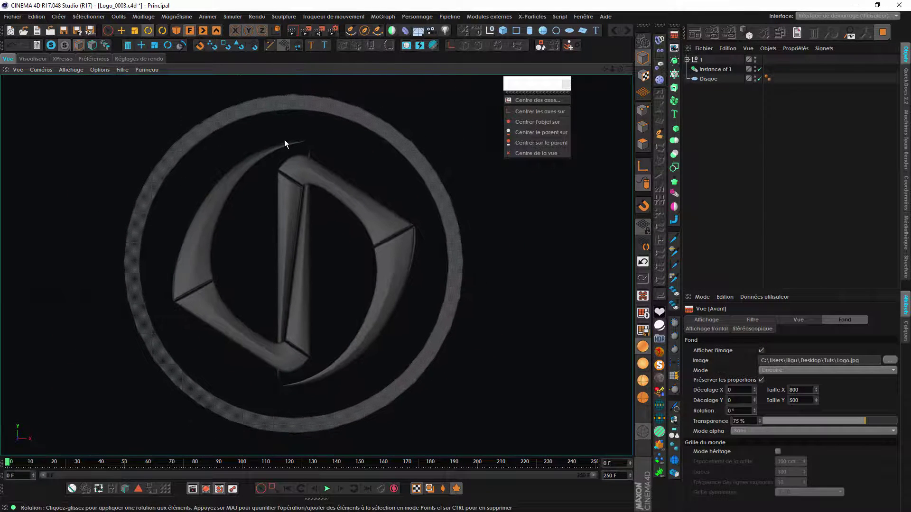
# - Return to the perspective view, duplicate the Disque object and disable the original
pyautogui.click(174, 30)
pyautogui.keyDown('alt'); pyautogui.moveTo(312, 225); pyautogui.dragTo(368, 256, button='right'); pyautogui.keyUp('alt')
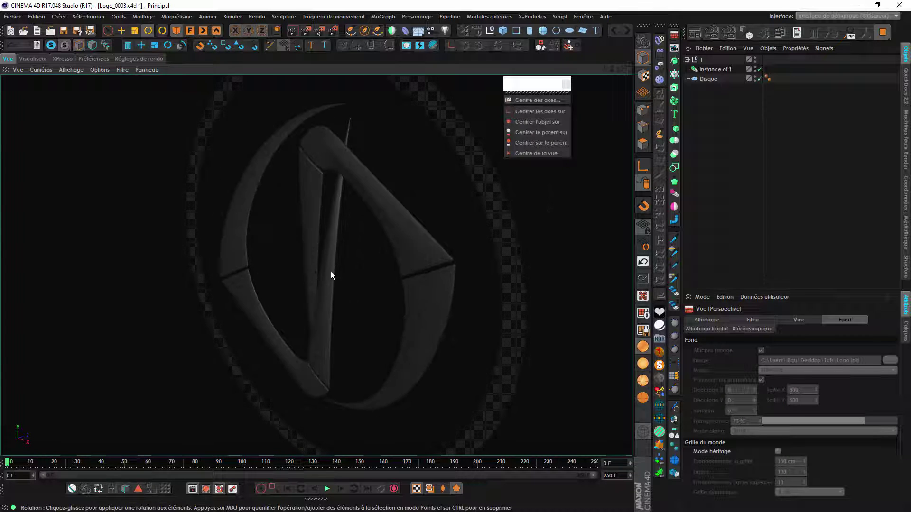
pyautogui.keyDown('alt'); pyautogui.moveTo(331, 271); pyautogui.dragTo(389, 212); pyautogui.keyUp('alt')
pyautogui.keyDown('alt'); pyautogui.moveTo(389, 213); pyautogui.dragTo(382, 254, button='right'); pyautogui.keyUp('alt')
pyautogui.click(708, 79)
pyautogui.keyDown('alt'); pyautogui.moveTo(494, 256); pyautogui.dragTo(570, 223); pyautogui.keyUp('alt')
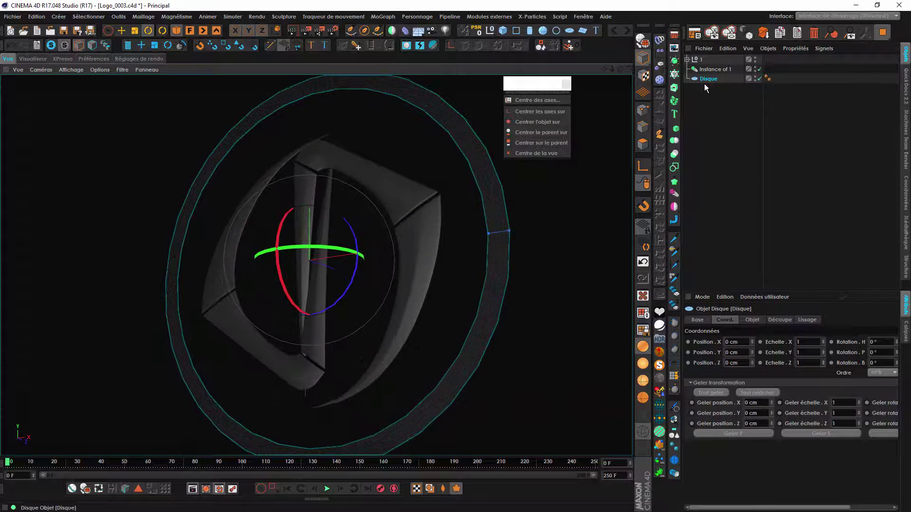
pyautogui.keyDown('ctrl'); pyautogui.moveTo(706, 81); pyautogui.dragTo(725, 125); pyautogui.keyUp('ctrl')
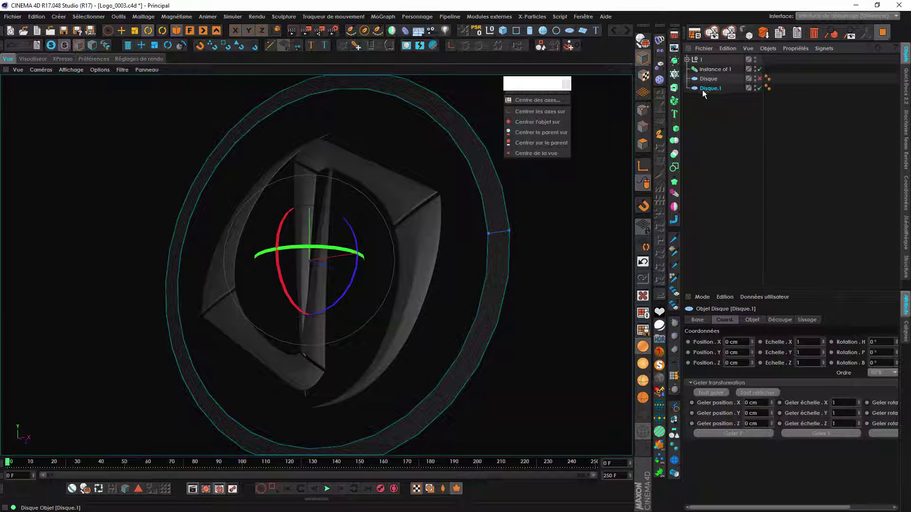
# - Add a cloth surface (Surface tissu) as parent of Disque.1, undoing the attempt that nests it as a child
pyautogui.moveTo(504, 232)
pyautogui.keyDown('alt'); pyautogui.mouseDown()
pyautogui.moveTo(541, 242)
pyautogui.moveTo(503, 240)
pyautogui.moveTo(524, 249)
pyautogui.moveTo(525, 230)
pyautogui.moveTo(495, 243)
pyautogui.mouseUp(); pyautogui.keyUp('alt')
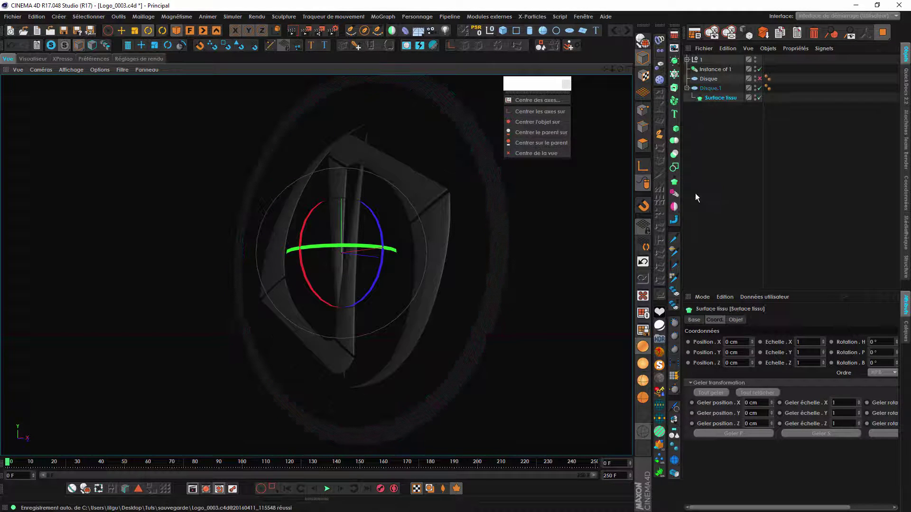
pyautogui.hotkey('ctrl', 'z')
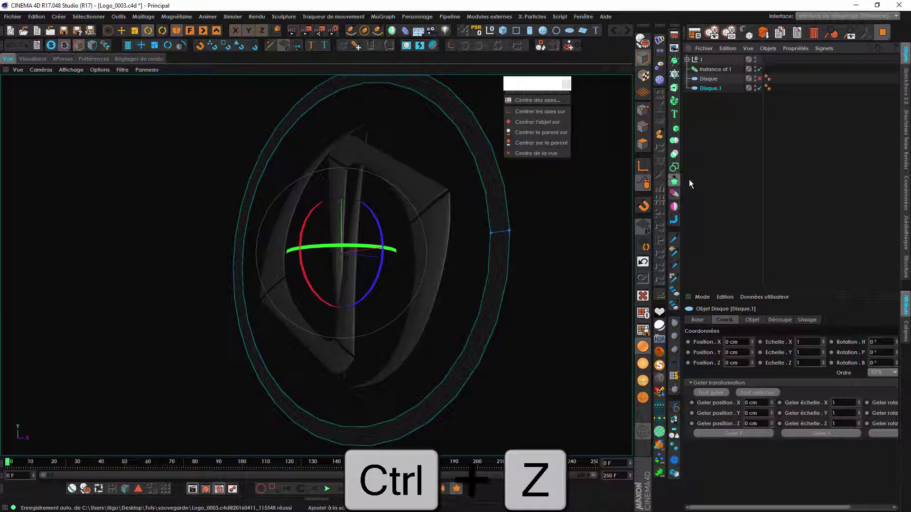
pyautogui.keyDown('alt'); pyautogui.click(694, 183); pyautogui.keyUp('alt')
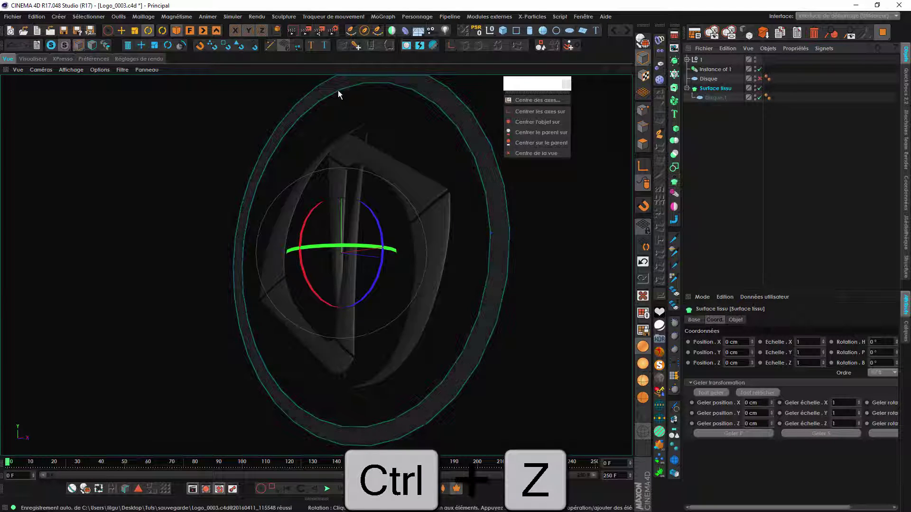
pyautogui.click(254, 16)
pyautogui.moveTo(233, 16)
pyautogui.moveTo(259, 42)
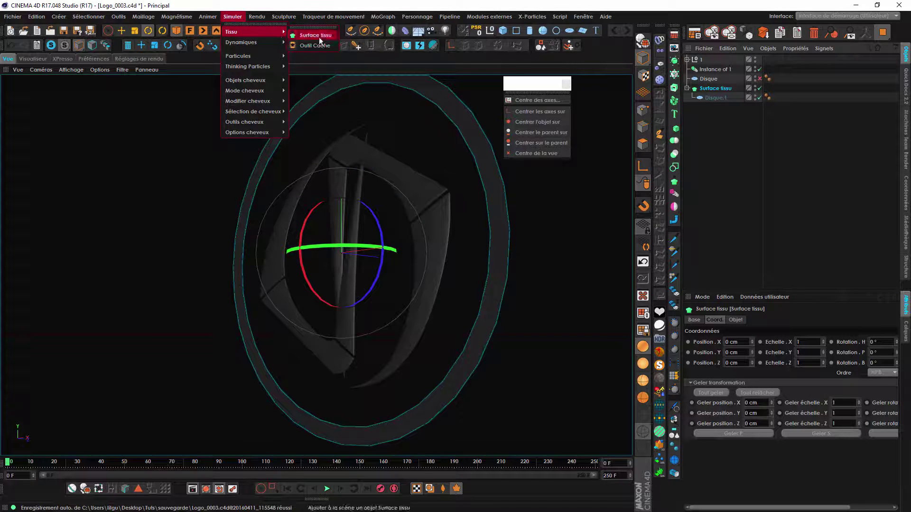
pyautogui.click(739, 175)
pyautogui.moveTo(510, 251)
pyautogui.keyDown('alt'); pyautogui.mouseDown()
pyautogui.moveTo(523, 255)
pyautogui.moveTo(454, 243)
pyautogui.moveTo(513, 263)
pyautogui.mouseUp(); pyautogui.keyUp('alt')
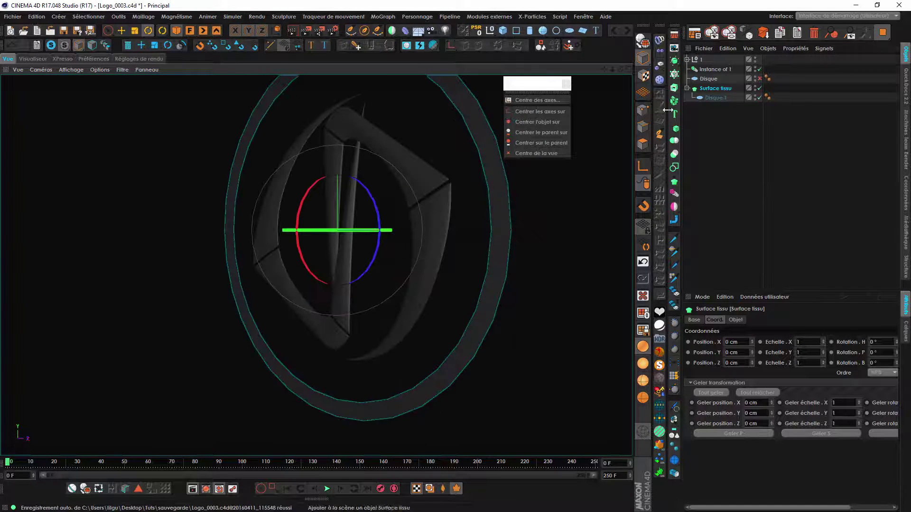
# - Set the cloth surface's subdivisions to 0 and its thickness to 5 cm
pyautogui.click(735, 319)
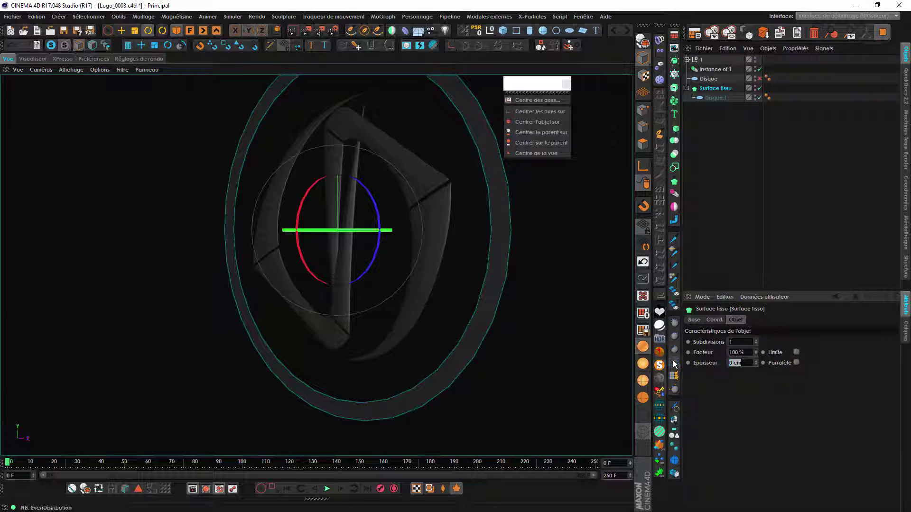
pyautogui.write('0')
pyautogui.press('Return')
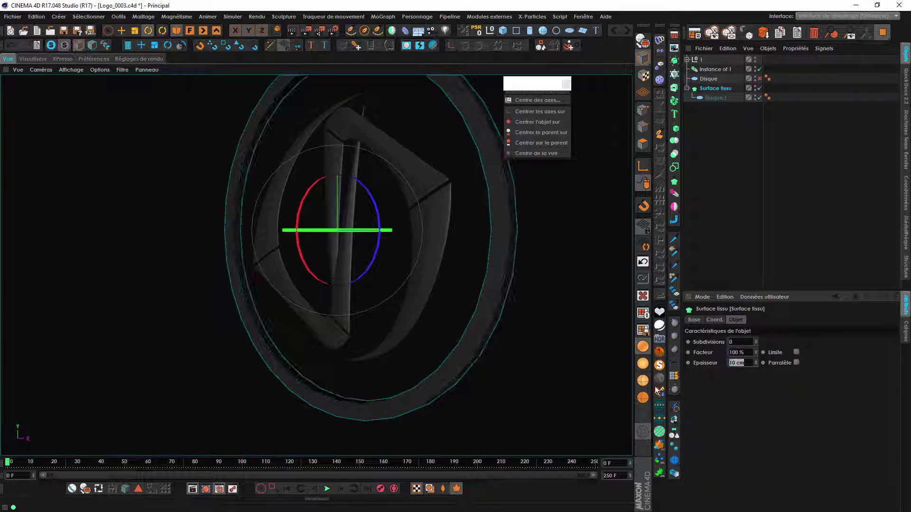
pyautogui.write('5')
pyautogui.press('Return')
# - Make the cloth surface editable with mesh lines shown, and keep only the Disque.1 mesh by deleting the leftover null
pyautogui.keyDown('alt'); pyautogui.moveTo(503, 289); pyautogui.dragTo(588, 273); pyautogui.keyUp('alt')
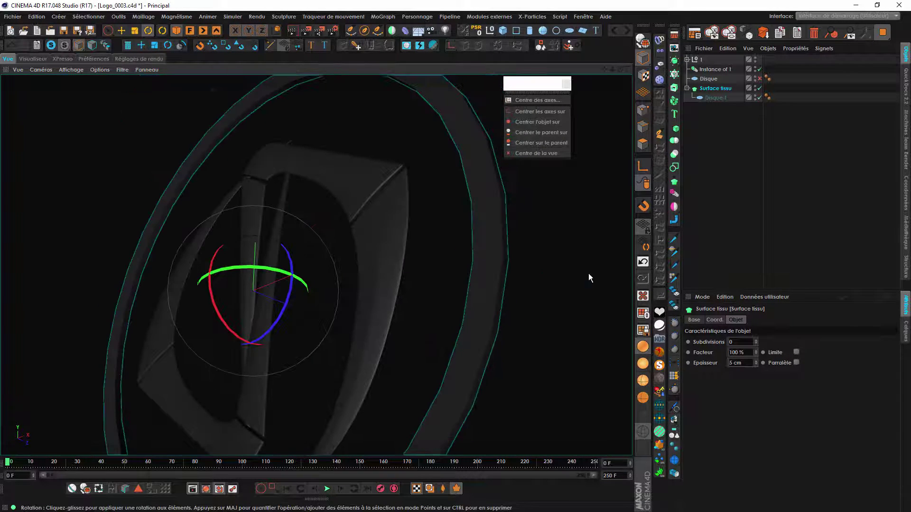
pyautogui.click(643, 381)
pyautogui.keyDown('alt'); pyautogui.moveTo(607, 370); pyautogui.dragTo(546, 341); pyautogui.keyUp('alt')
pyautogui.press('c')
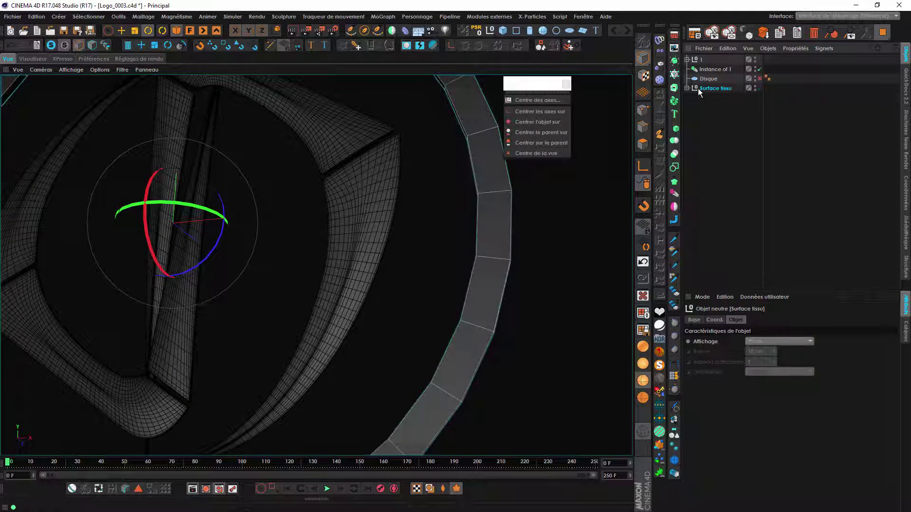
pyautogui.press('Delete')
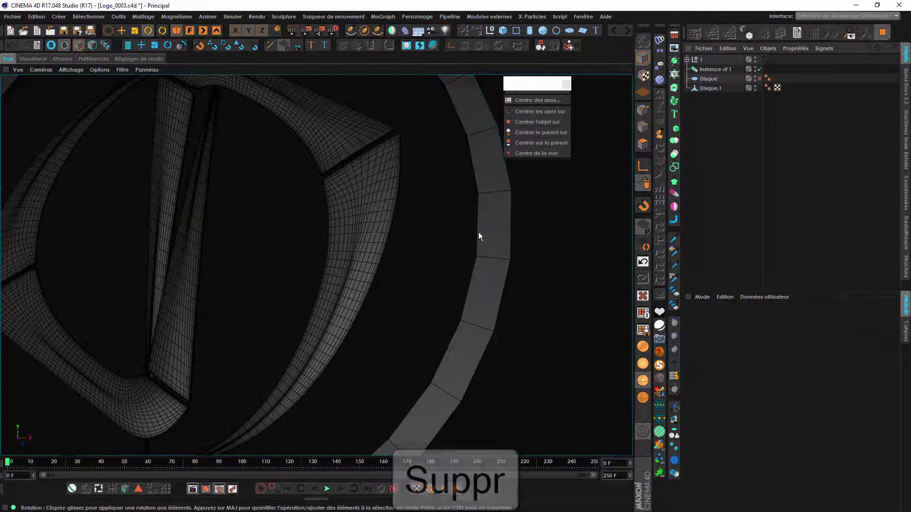
# - Try moving a single polygon of the Disque.1 ring along its blue Z axis, and undo the move
pyautogui.keyDown('alt'); pyautogui.moveTo(478, 232); pyautogui.dragTo(382, 291); pyautogui.keyUp('alt')
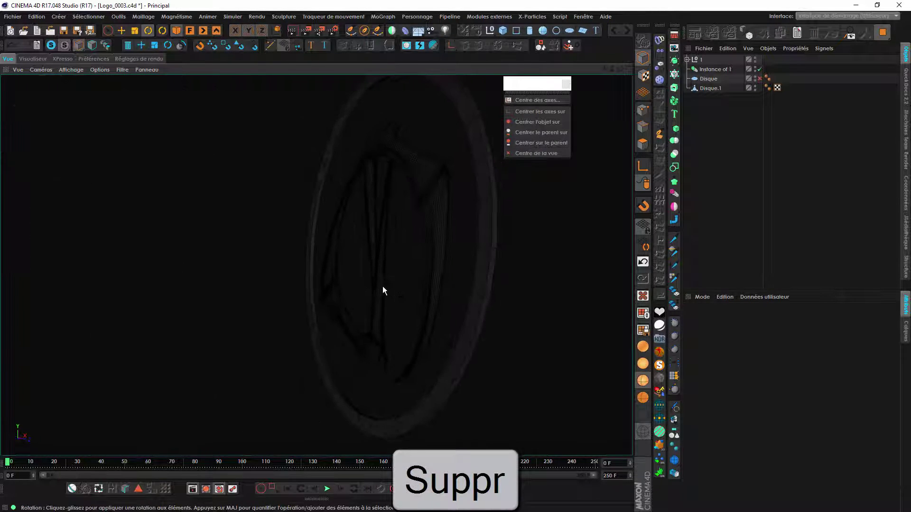
pyautogui.click(710, 88)
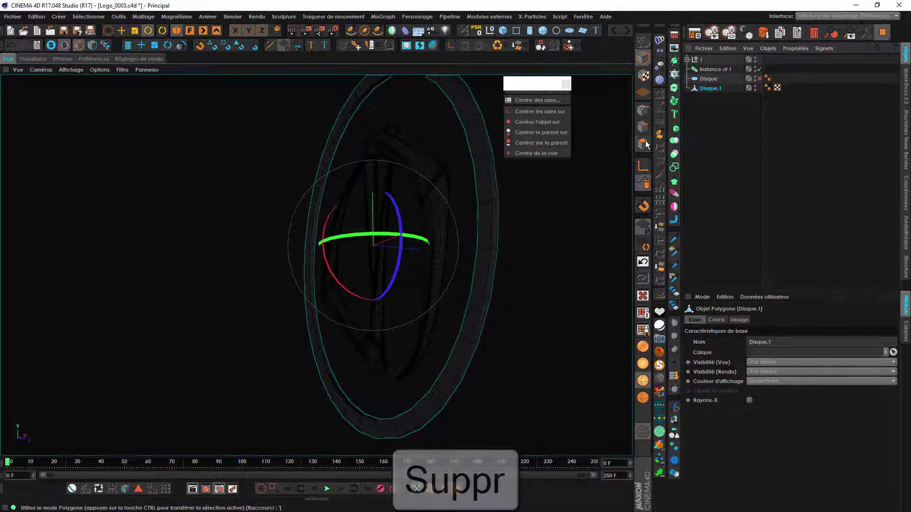
pyautogui.click(643, 144)
pyautogui.click(484, 265)
pyautogui.press('space')
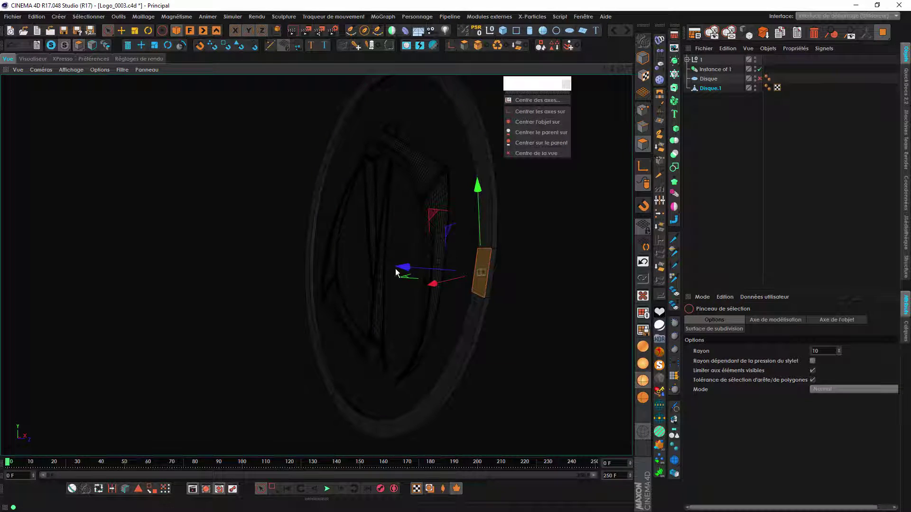
pyautogui.moveTo(396, 268); pyautogui.dragTo(375, 267)
pyautogui.hotkey('ctrl', 'z')
# - Ring-select the cross edges of Disque.1, split them with one subdivision at 50%, and select the new middle edge loop
pyautogui.keyDown('alt'); pyautogui.moveTo(505, 290); pyautogui.dragTo(479, 235); pyautogui.keyUp('alt')
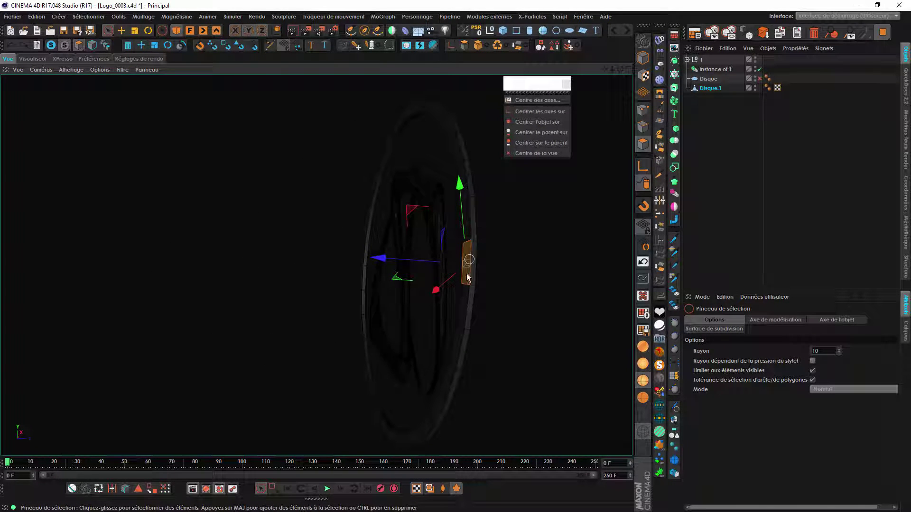
pyautogui.keyDown('alt'); pyautogui.moveTo(467, 277); pyautogui.dragTo(527, 293); pyautogui.keyUp('alt')
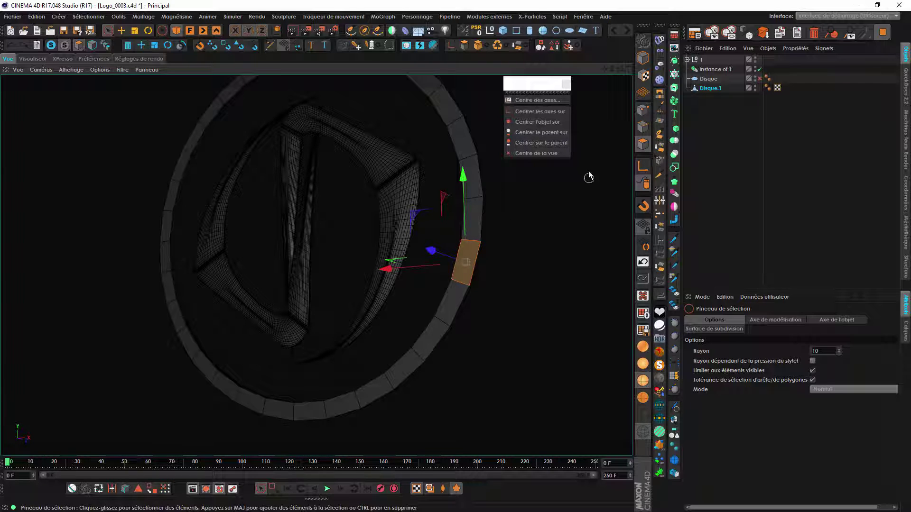
pyautogui.press('u')
pyautogui.press('b')
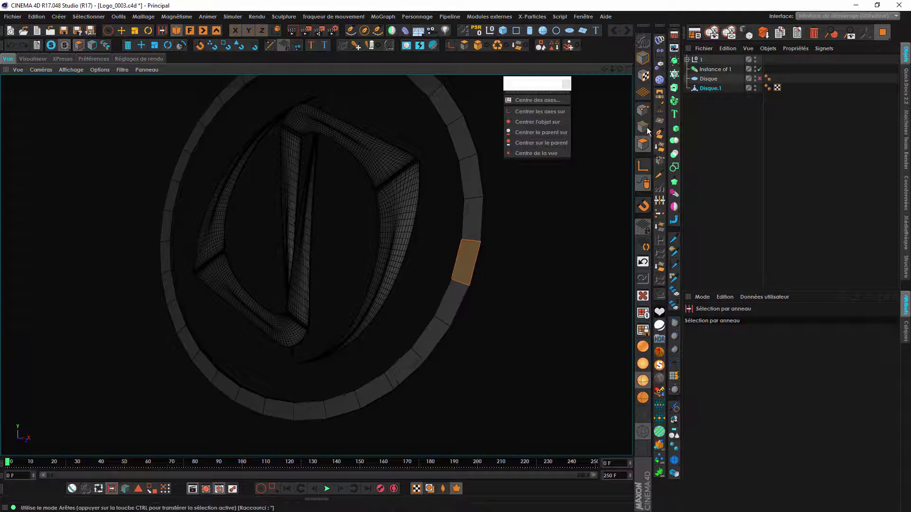
pyautogui.click(468, 243)
pyautogui.keyDown('alt'); pyautogui.moveTo(474, 306); pyautogui.dragTo(573, 261); pyautogui.keyUp('alt')
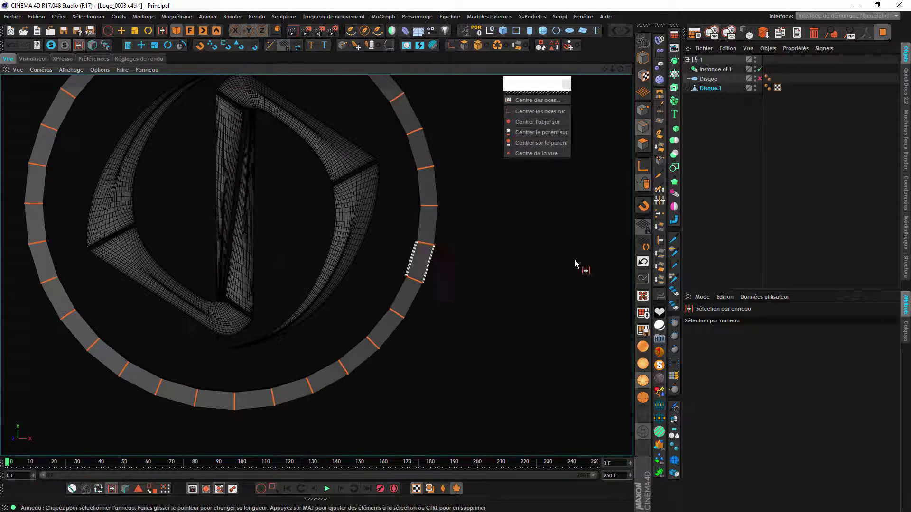
pyautogui.click(659, 190)
pyautogui.keyDown('alt'); pyautogui.moveTo(463, 261); pyautogui.dragTo(394, 254); pyautogui.keyUp('alt')
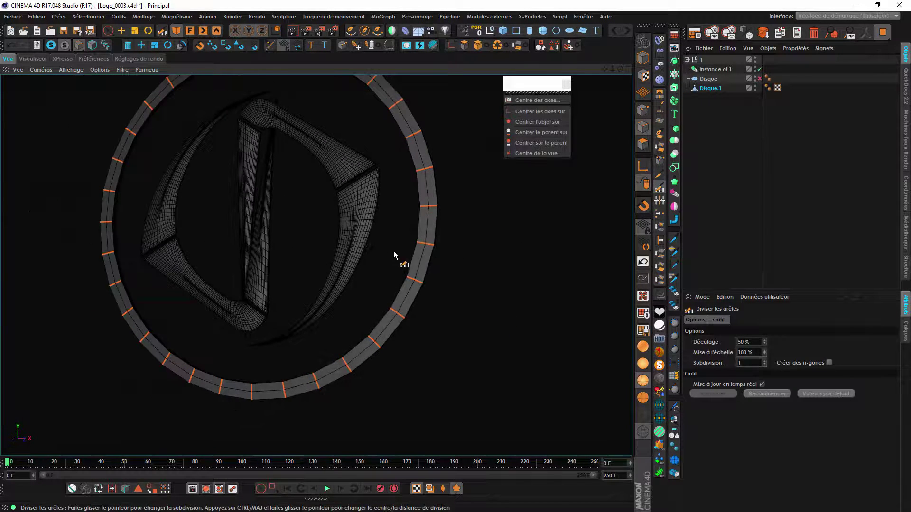
pyautogui.press('e')
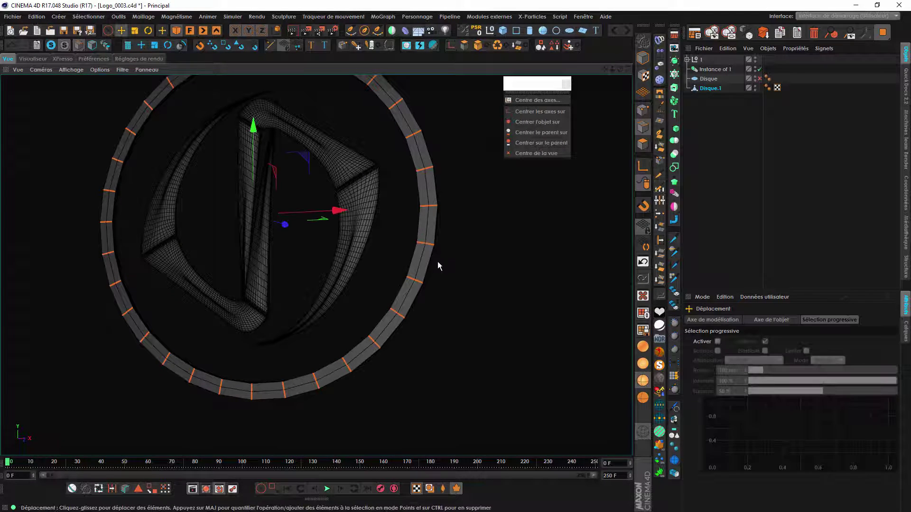
pyautogui.doubleClick(417, 260)
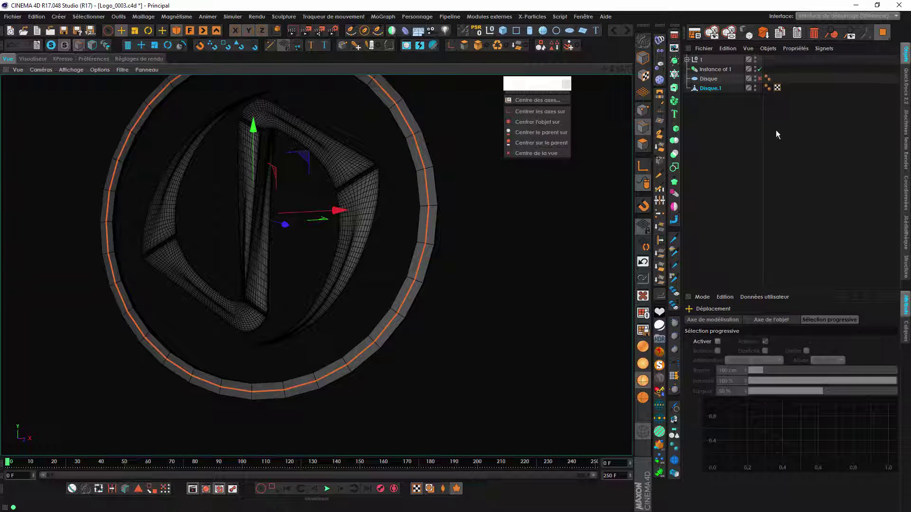
# - Try setting the middle edge loop's Z position to 10 cm, and undo the change
pyautogui.click(904, 190)
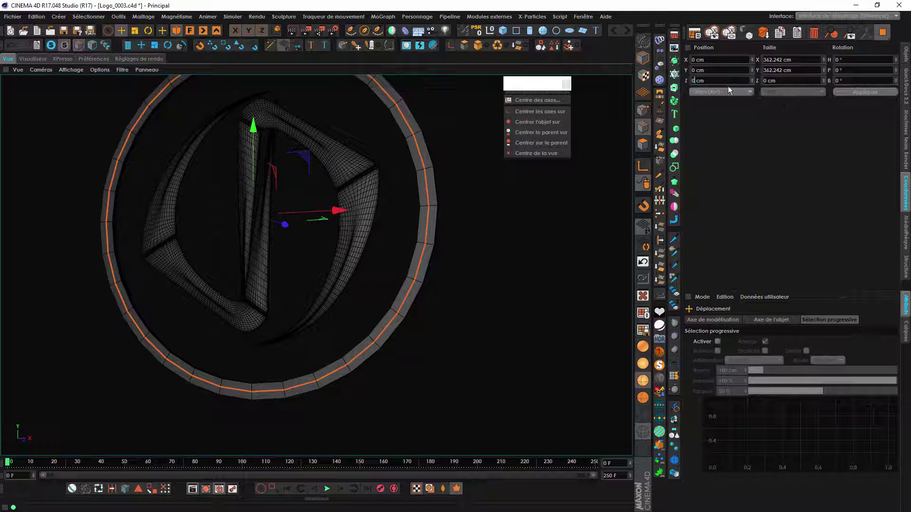
pyautogui.click(852, 95)
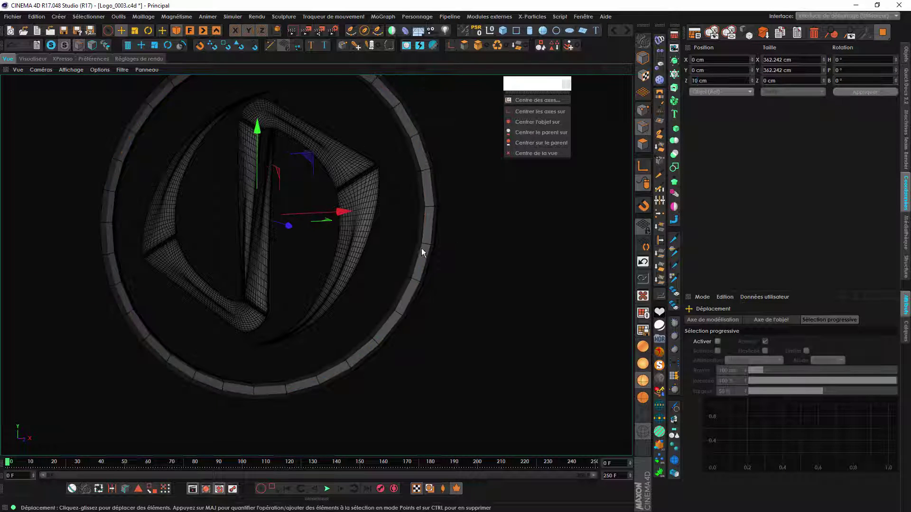
pyautogui.moveTo(422, 249)
pyautogui.keyDown('alt'); pyautogui.mouseDown()
pyautogui.moveTo(352, 234)
pyautogui.moveTo(427, 249)
pyautogui.mouseUp(); pyautogui.keyUp('alt')
pyautogui.hotkey('ctrl', 'z')
pyautogui.hotkey('ctrl', 'z')
pyautogui.hotkey('ctrl', 'z')
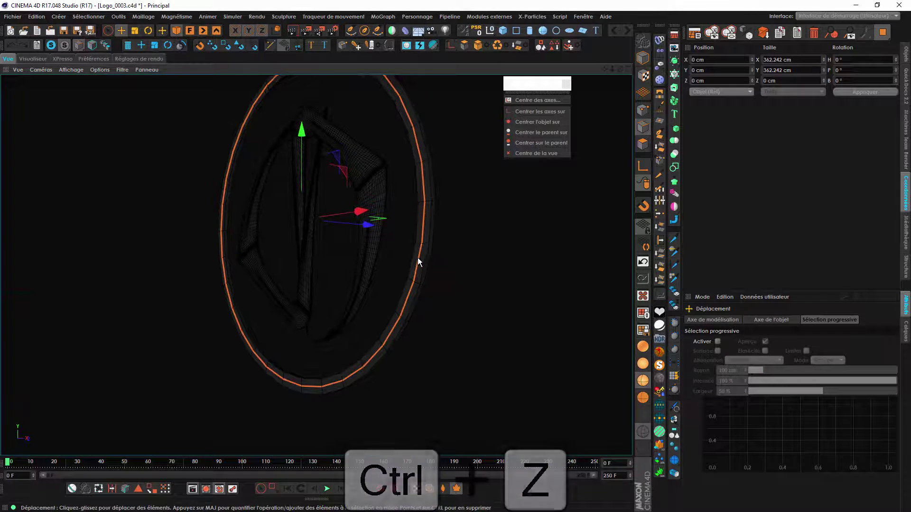
# - Set the Z position of the ring's middle edge loop to -10 cm
pyautogui.moveTo(715, 81); pyautogui.dragTo(577, 101)
pyautogui.write('-10')
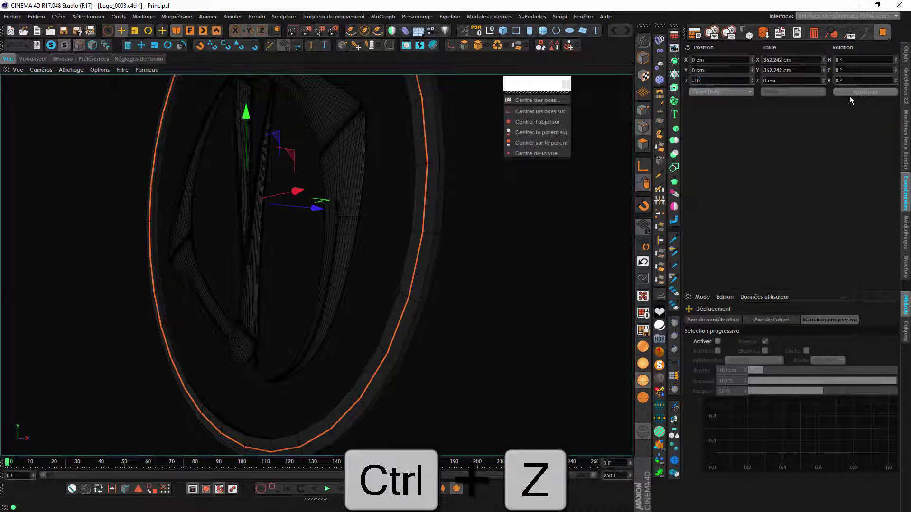
pyautogui.press('Return')
pyautogui.keyDown('alt'); pyautogui.moveTo(537, 283); pyautogui.dragTo(373, 212); pyautogui.keyUp('alt')
pyautogui.keyDown('alt'); pyautogui.moveTo(386, 285); pyautogui.dragTo(372, 338); pyautogui.keyUp('alt')
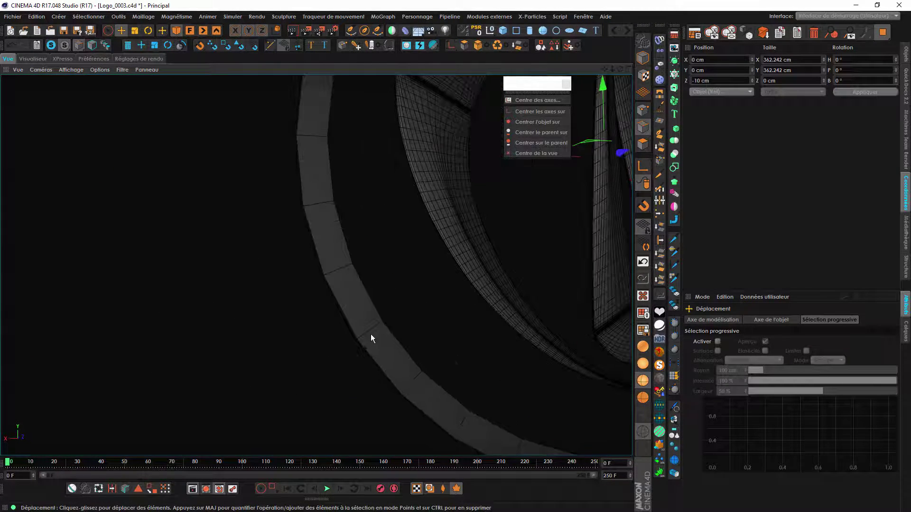
# - Loop-select the flat back polygons of the Disque.1 ring and delete them
pyautogui.click(642, 145)
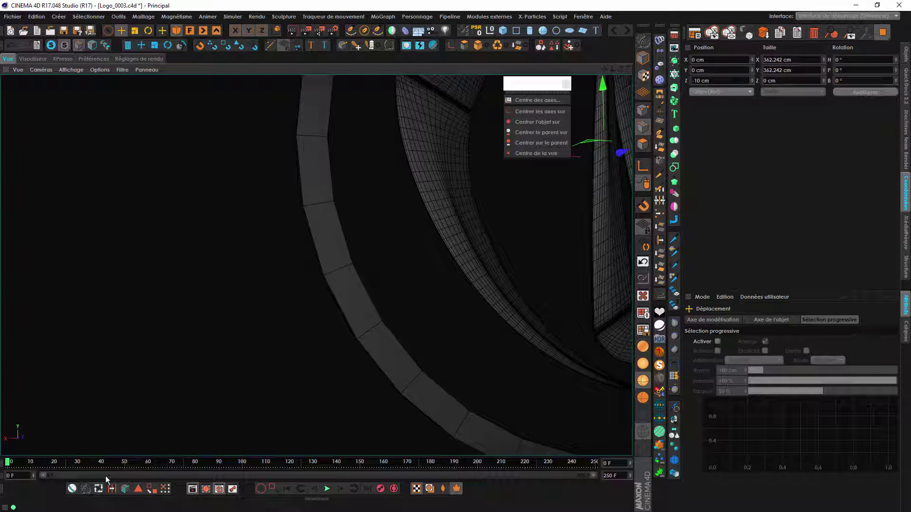
pyautogui.press('u')
pyautogui.press('l')
pyautogui.click(335, 260)
pyautogui.keyDown('alt'); pyautogui.moveTo(334, 261); pyautogui.dragTo(454, 292); pyautogui.keyUp('alt')
pyautogui.press('Delete')
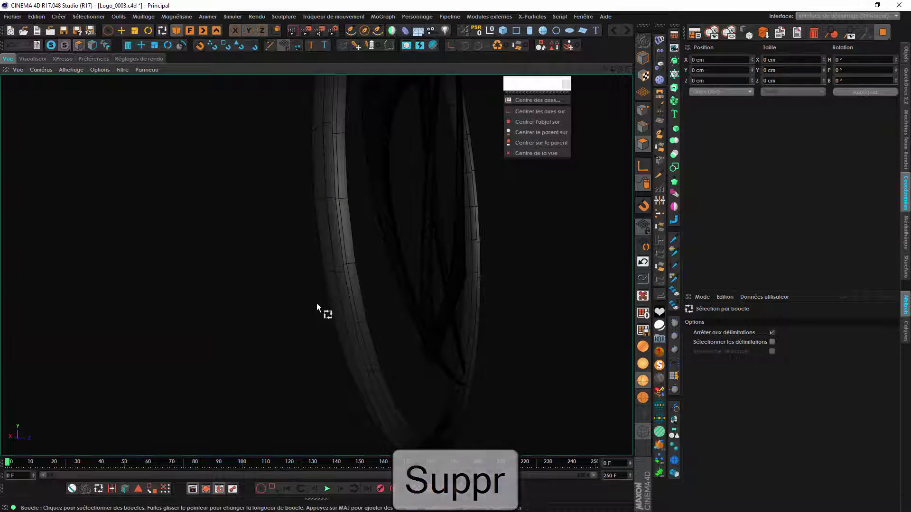
pyautogui.keyDown('alt'); pyautogui.moveTo(368, 259); pyautogui.dragTo(528, 255); pyautogui.keyUp('alt')
# - Return to object editing on Disque.1 and show the ring in the right side view with the grid displayed
pyautogui.click(905, 56)
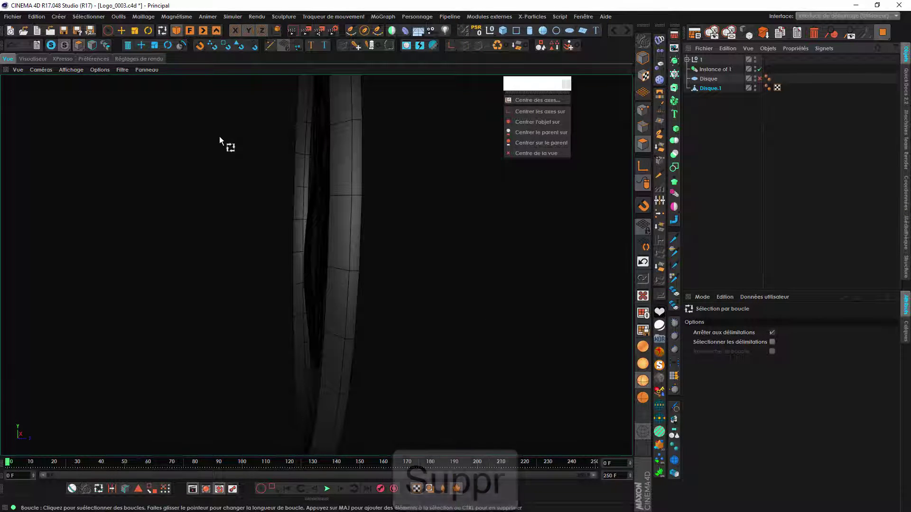
pyautogui.press('Return')
pyautogui.keyDown('alt'); pyautogui.moveTo(327, 199); pyautogui.dragTo(391, 198); pyautogui.keyUp('alt')
pyautogui.scroll(-5, 345, 209)
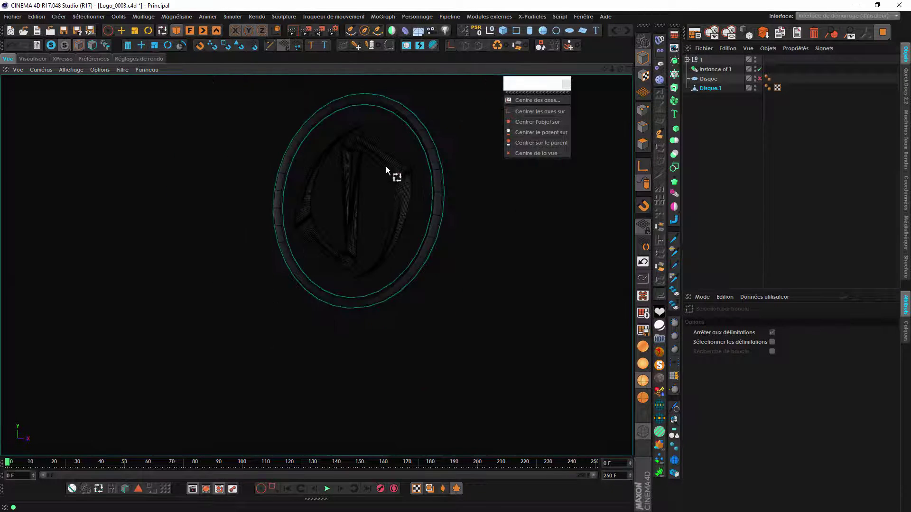
pyautogui.keyDown('alt'); pyautogui.moveTo(363, 145); pyautogui.dragTo(335, 202, button='middle'); pyautogui.keyUp('alt')
pyautogui.click(122, 32)
pyautogui.keyDown('alt'); pyautogui.moveTo(345, 258); pyautogui.dragTo(240, 249); pyautogui.keyUp('alt')
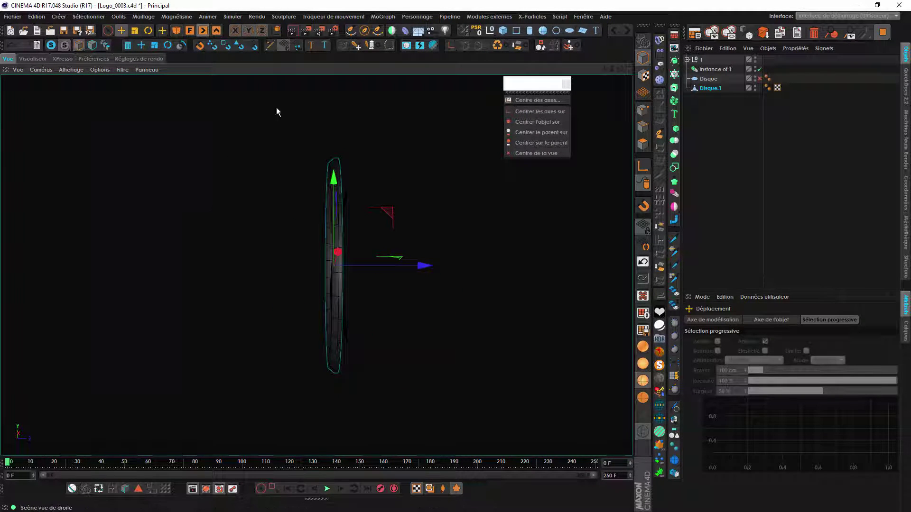
pyautogui.press('F3')
pyautogui.scroll(6, 335, 289)
pyautogui.keyDown('alt'); pyautogui.moveTo(331, 329); pyautogui.dragTo(320, 176, button='middle'); pyautogui.keyUp('alt')
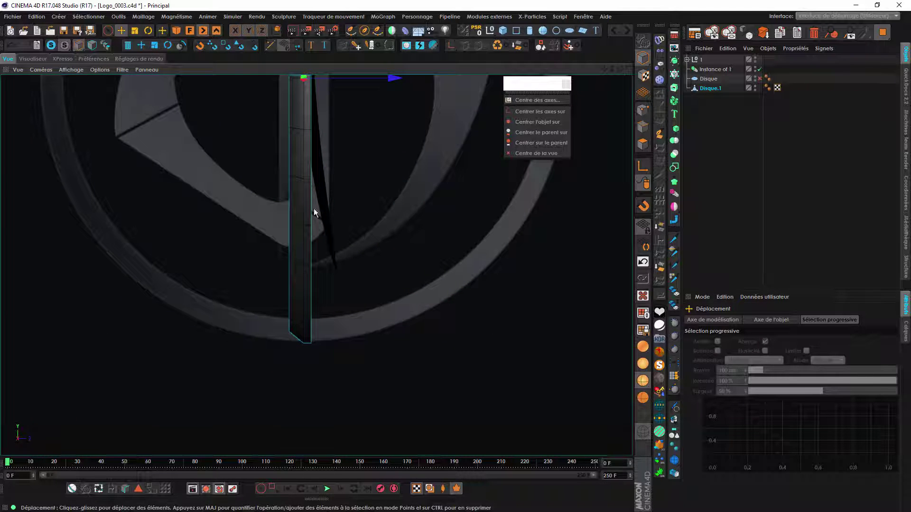
pyautogui.click(123, 70)
pyautogui.click(152, 221)
pyautogui.keyDown('alt'); pyautogui.moveTo(400, 279); pyautogui.dragTo(406, 336, button='middle'); pyautogui.keyUp('alt')
# - Set the Z position of Disque.1 to -5 cm, replacing a first try of 5 cm
pyautogui.click(906, 86)
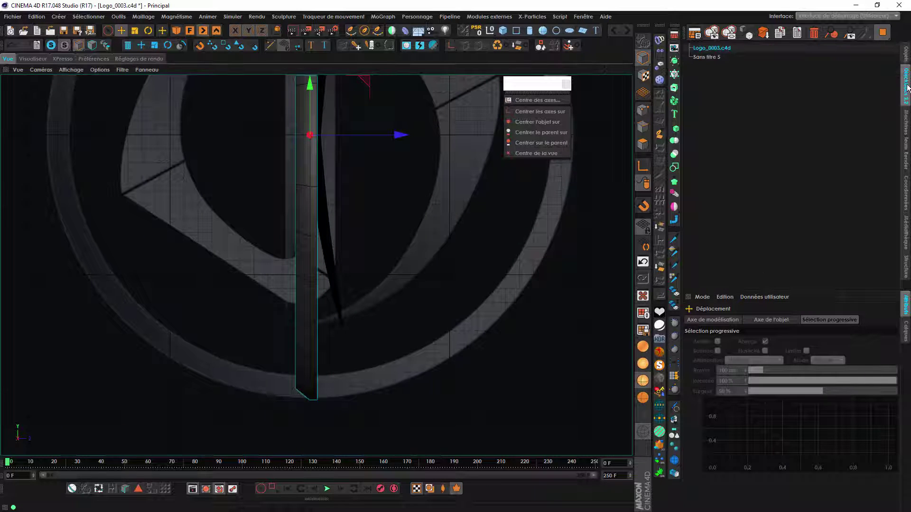
pyautogui.click(906, 195)
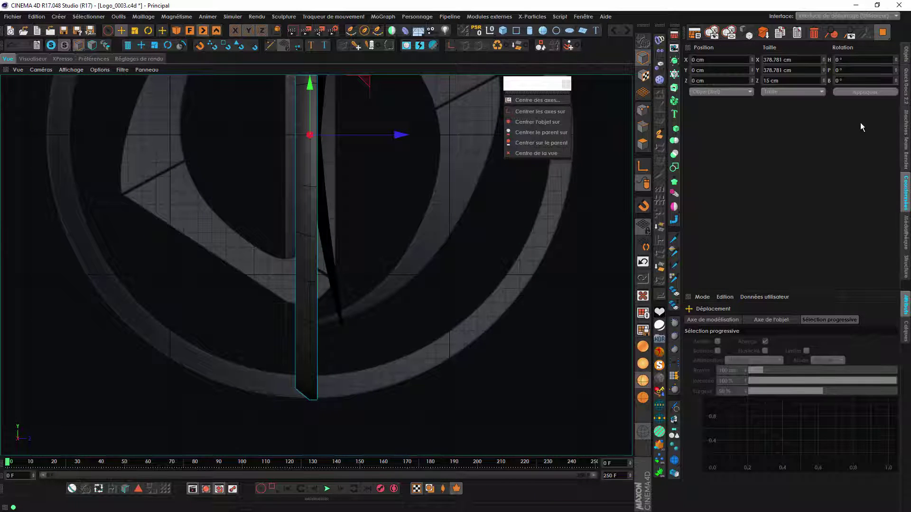
pyautogui.moveTo(713, 81); pyautogui.dragTo(684, 117)
pyautogui.write('5')
pyautogui.click(846, 89)
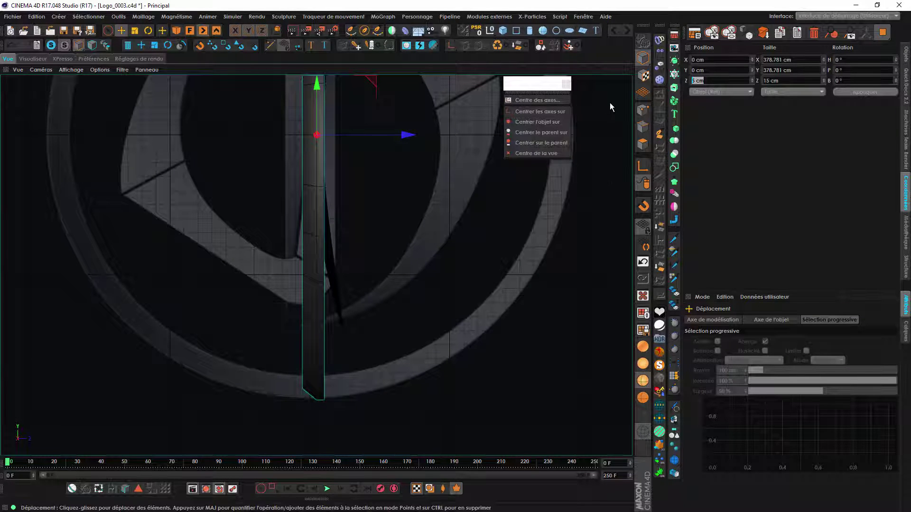
pyautogui.write('-5')
pyautogui.click(843, 91)
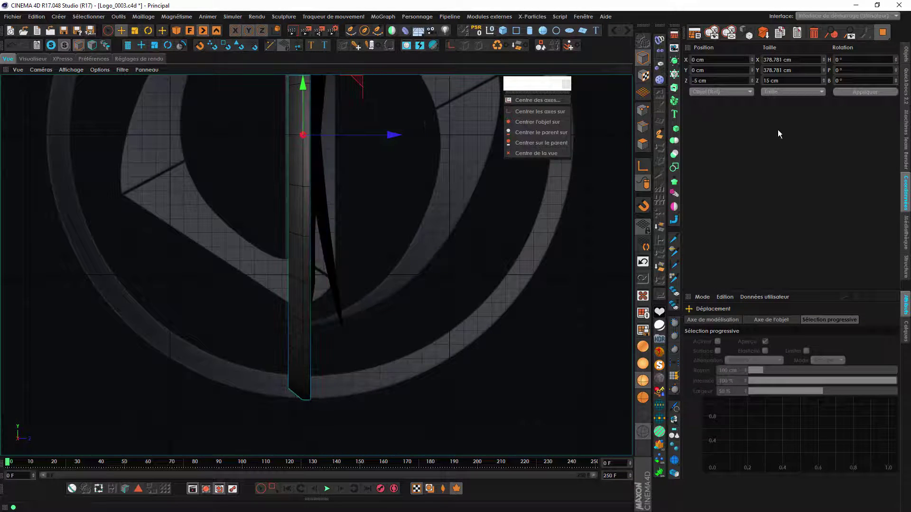
# - Add a symmetry object (Symétrie) as parent of Disque.1 and set its mirror plane to XY
pyautogui.click(905, 52)
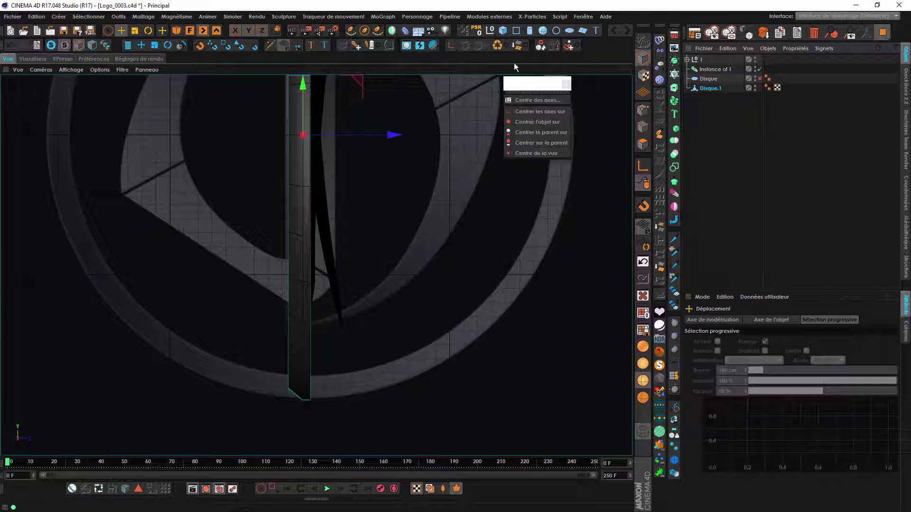
pyautogui.click(435, 45)
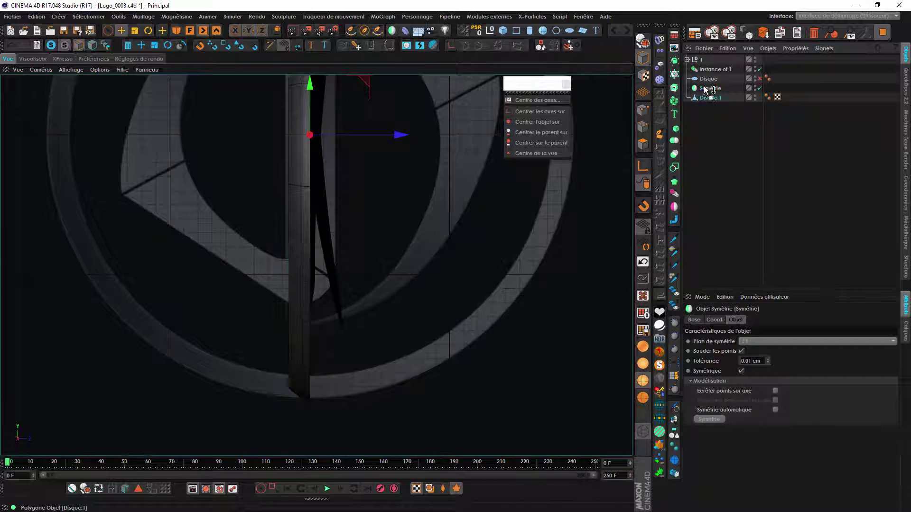
pyautogui.moveTo(710, 91); pyautogui.dragTo(710, 89)
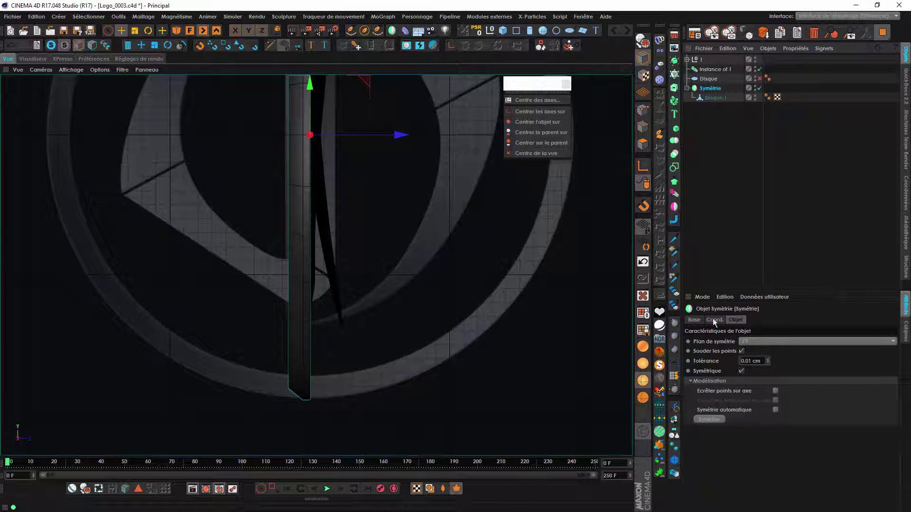
pyautogui.click(759, 342)
pyautogui.click(759, 350)
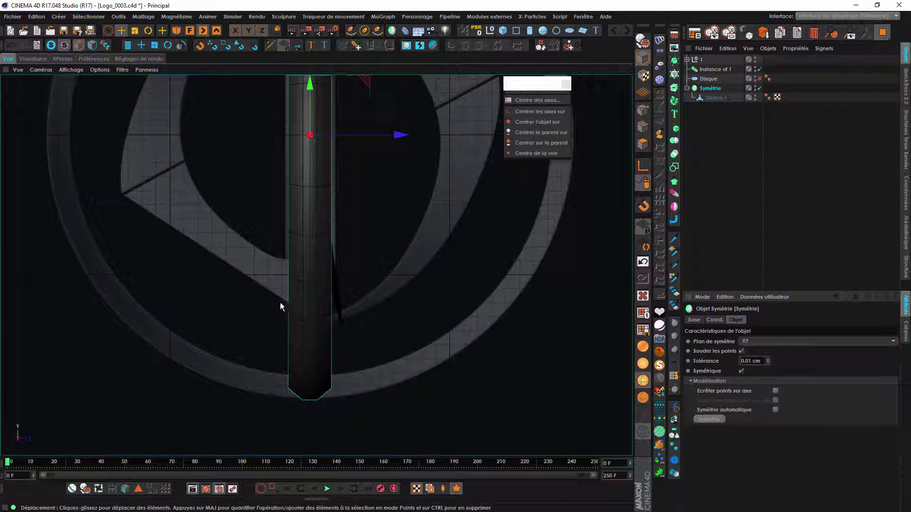
# - Return to the perspective view and set the Z scale of the Symétrie object to 0.25
pyautogui.keyDown('alt'); pyautogui.moveTo(300, 211); pyautogui.dragTo(324, 316, button='middle'); pyautogui.keyUp('alt')
pyautogui.click(176, 31)
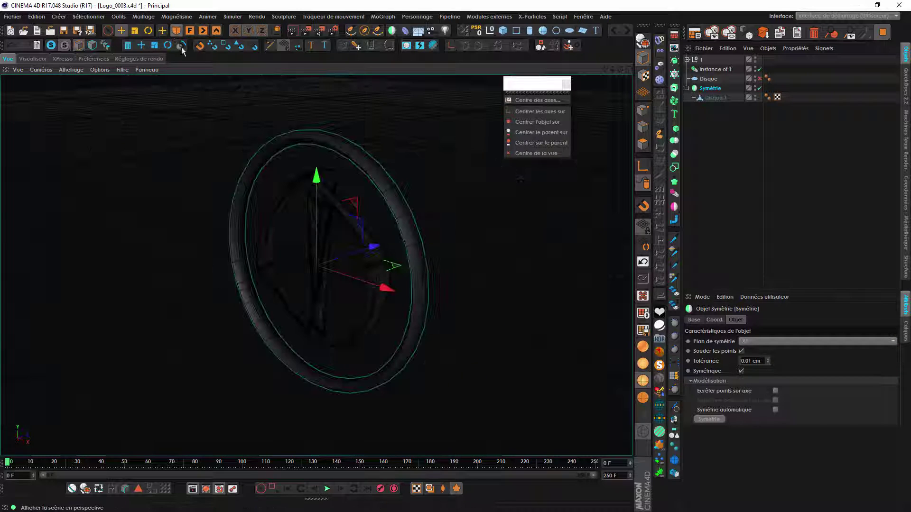
pyautogui.scroll(-1, 445, 265)
pyautogui.scroll(5, 425, 294)
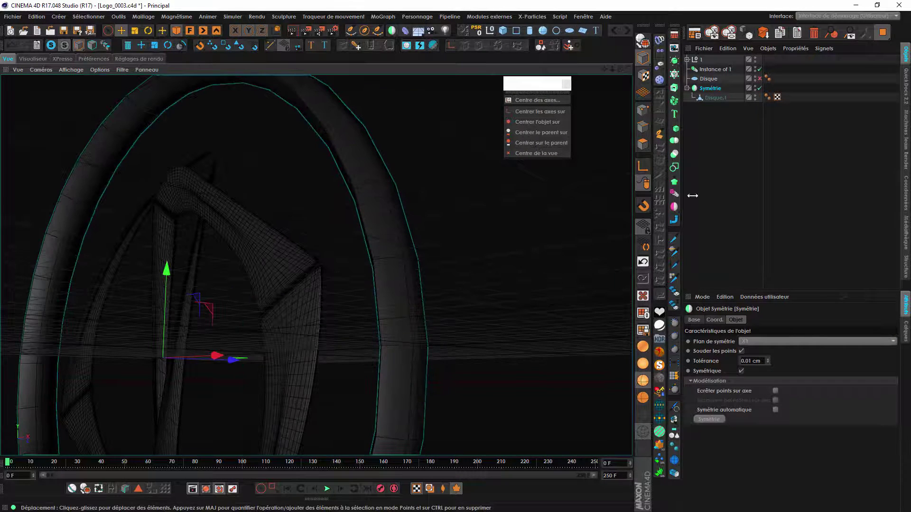
pyautogui.click(714, 319)
pyautogui.doubleClick(802, 362)
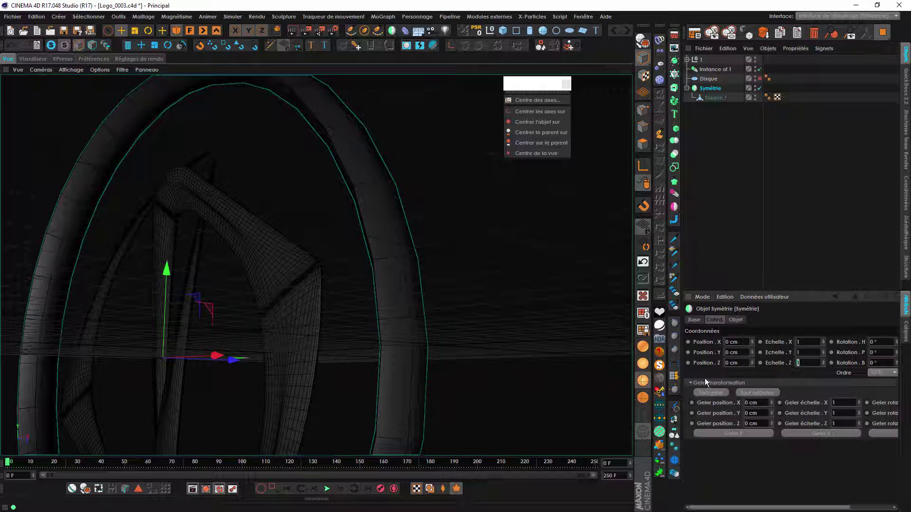
pyautogui.write('0.25')
pyautogui.press('Return')
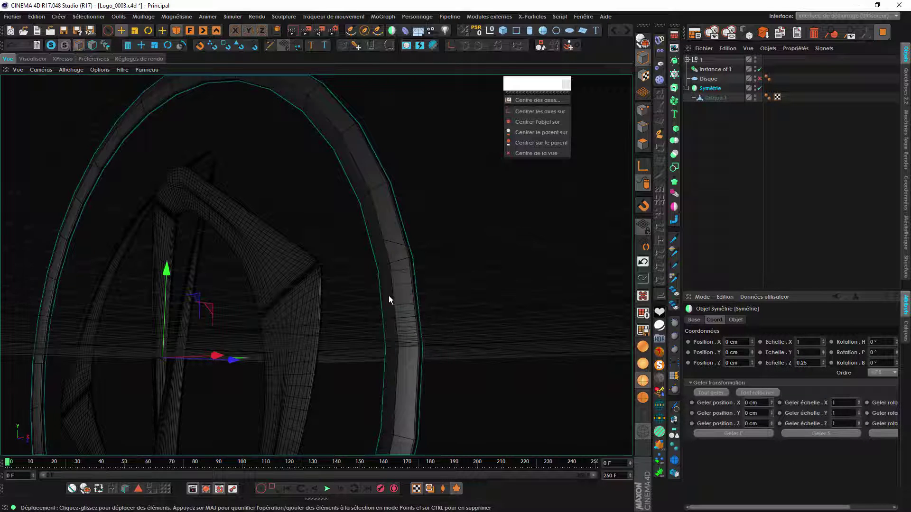
pyautogui.scroll(-4, 388, 295)
pyautogui.keyDown('alt'); pyautogui.moveTo(408, 365); pyautogui.dragTo(420, 388); pyautogui.keyUp('alt')
pyautogui.keyDown('alt'); pyautogui.moveTo(420, 388); pyautogui.dragTo(427, 347, button='middle'); pyautogui.keyUp('alt')
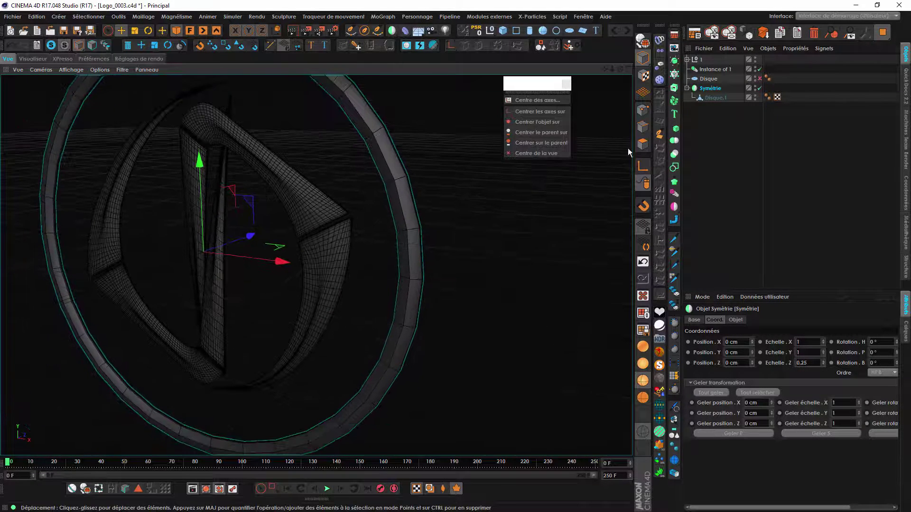
# - Add a bevel deformer (Biseau) as a child of the Disque.1 mesh, with edge mode active
pyautogui.click(713, 97)
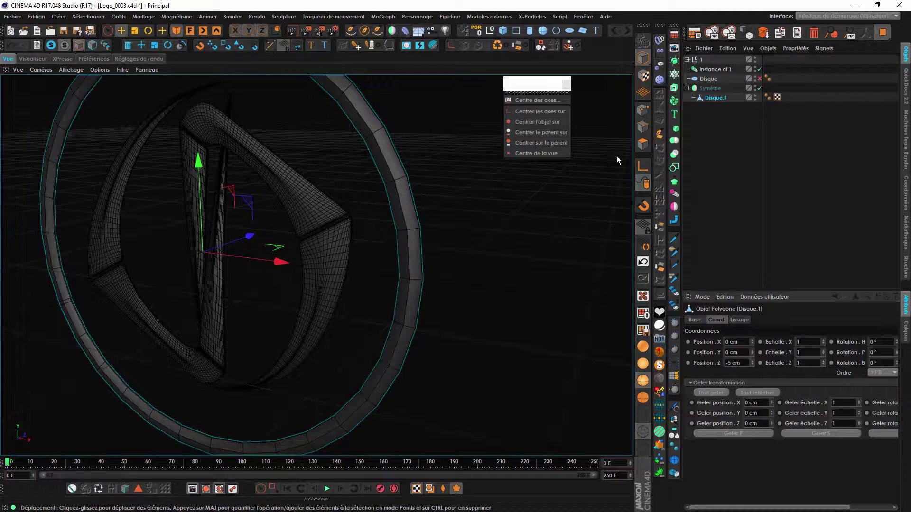
pyautogui.click(643, 127)
pyautogui.keyDown('alt'); pyautogui.moveTo(414, 272); pyautogui.dragTo(366, 284); pyautogui.keyUp('alt')
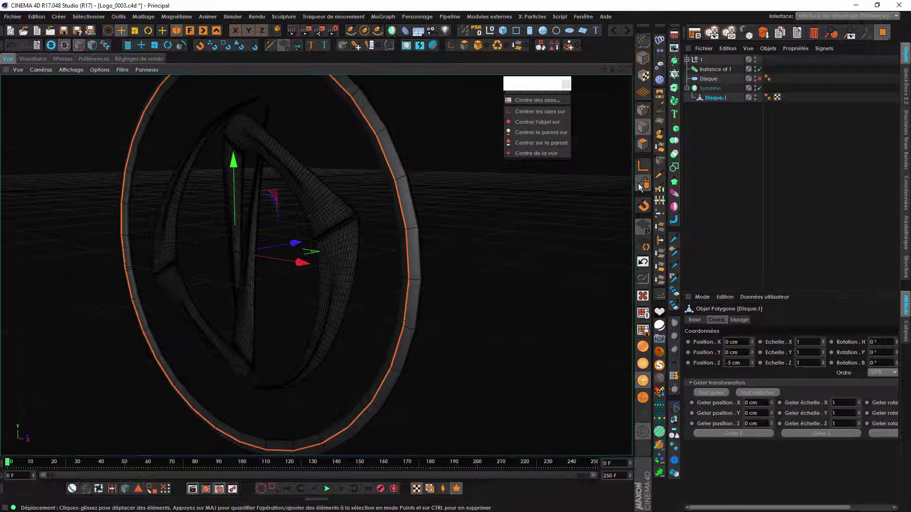
pyautogui.click(404, 30)
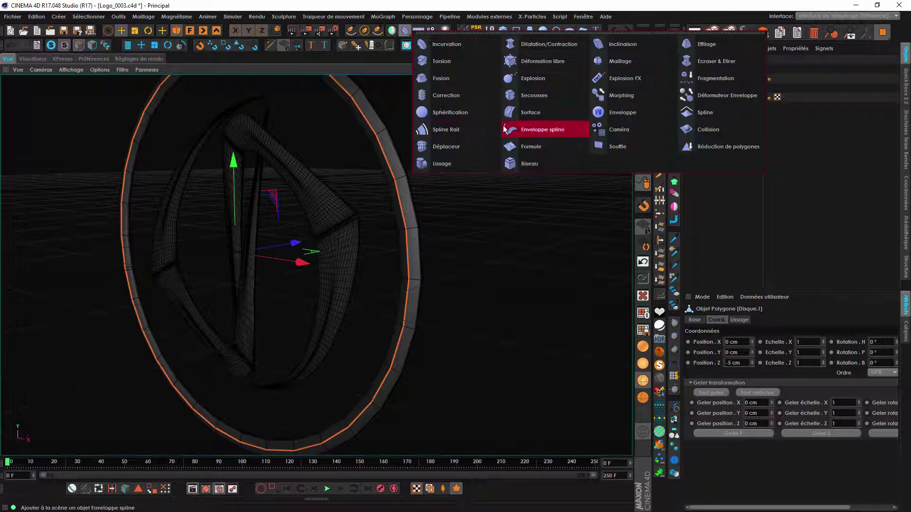
pyautogui.click(514, 166)
pyautogui.keyDown('alt'); pyautogui.moveTo(427, 237); pyautogui.dragTo(403, 266); pyautogui.keyUp('alt')
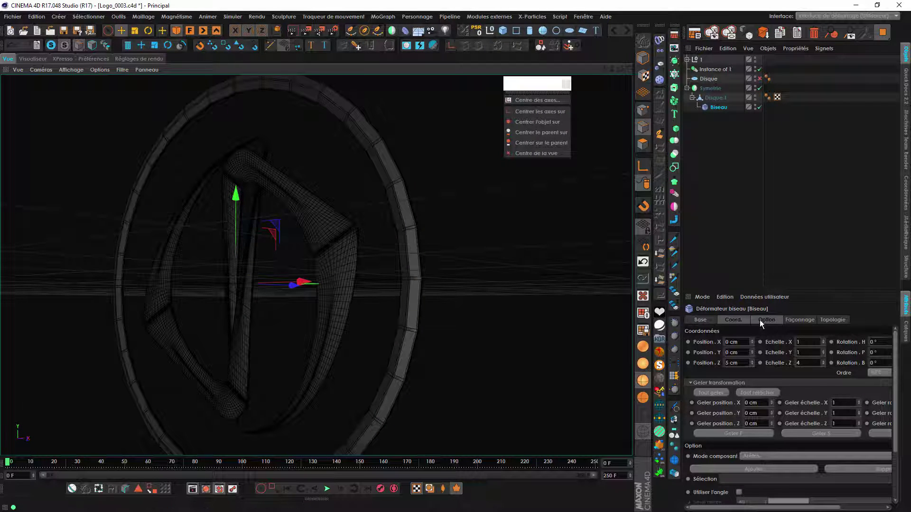
# - Store the selected edges of Disque.1 as an edge selection tag and assign it as the Biseau deformer's selection
pyautogui.click(715, 97)
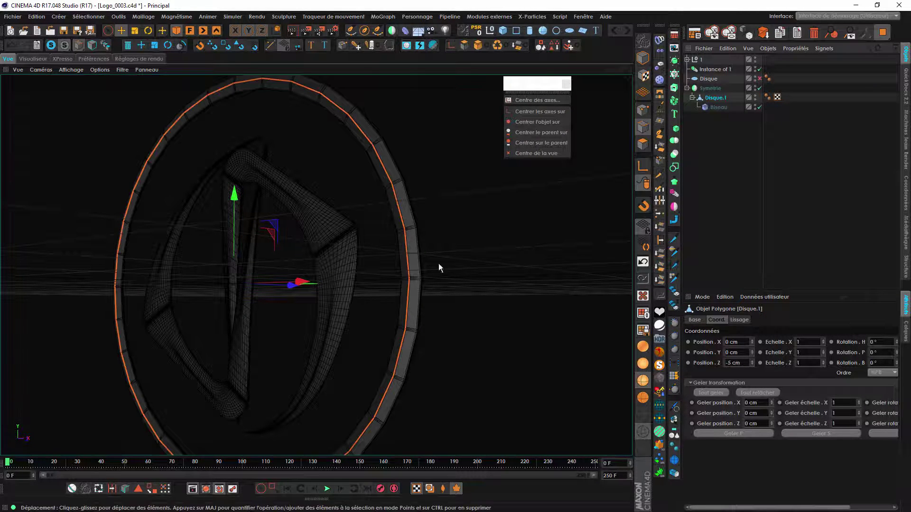
pyautogui.click(743, 107)
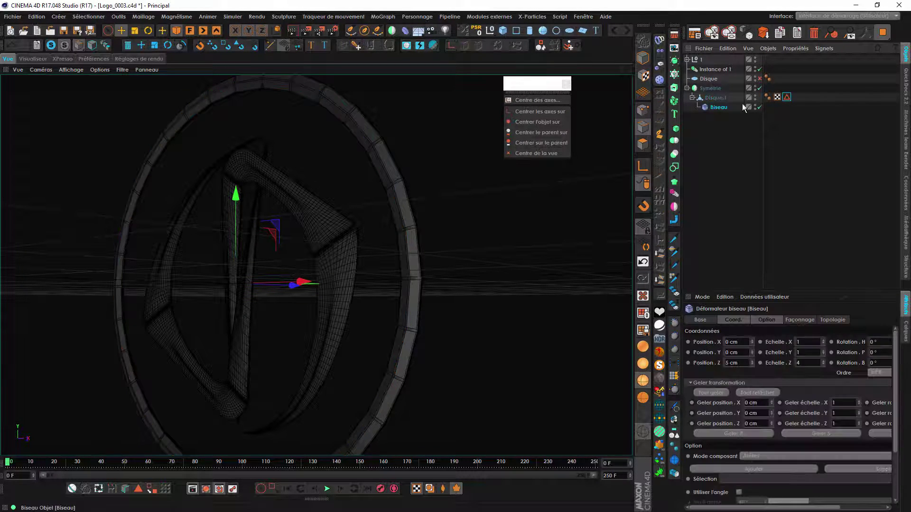
pyautogui.moveTo(787, 97); pyautogui.dragTo(773, 480)
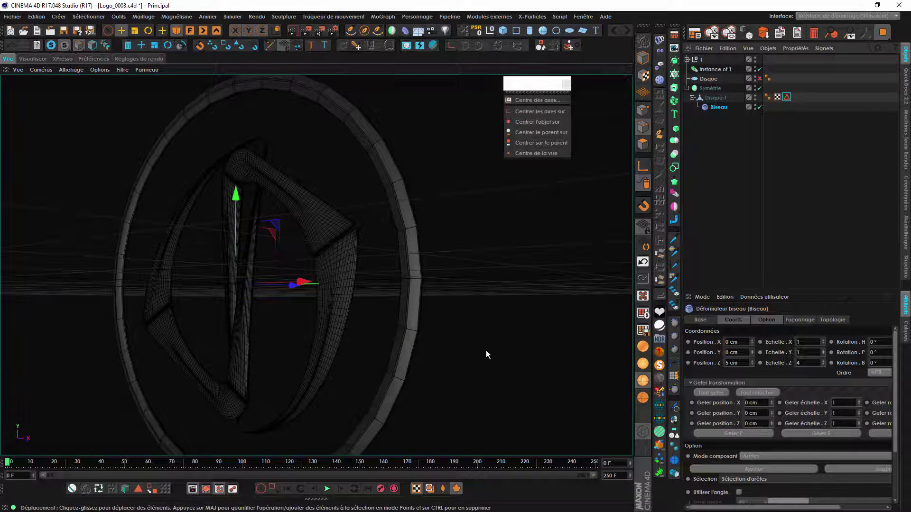
# - Set the Biseau deformer's offset (Décalage) to 1.5 cm and its subdivision to 1
pyautogui.click(766, 319)
pyautogui.click(749, 420)
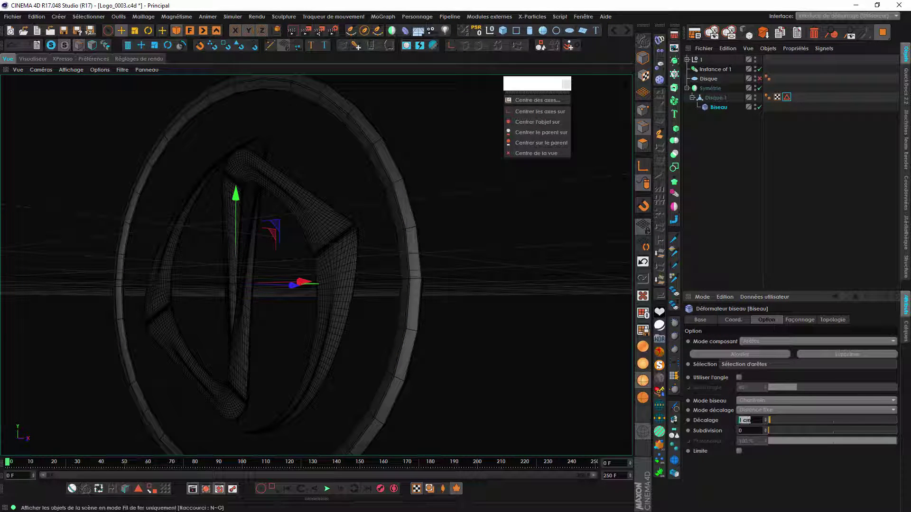
pyautogui.write('1.5')
pyautogui.press('Tab')
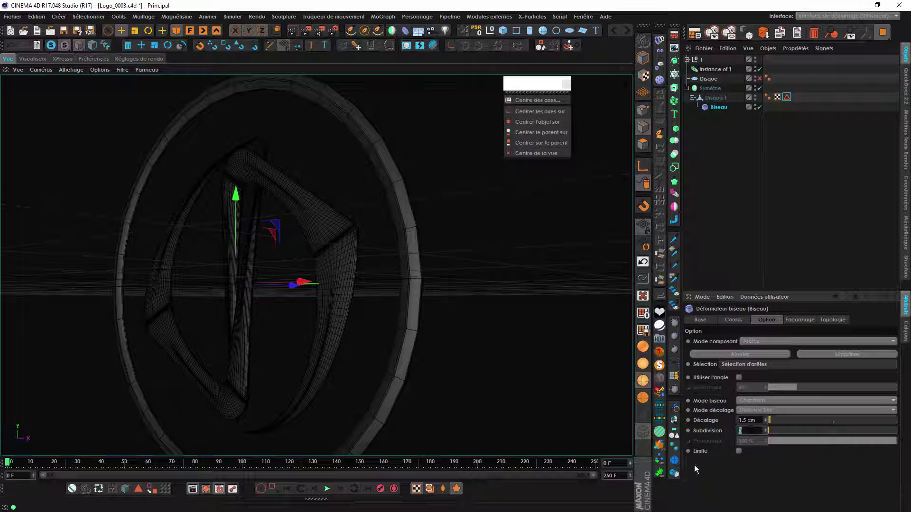
pyautogui.write('1')
pyautogui.press('Return')
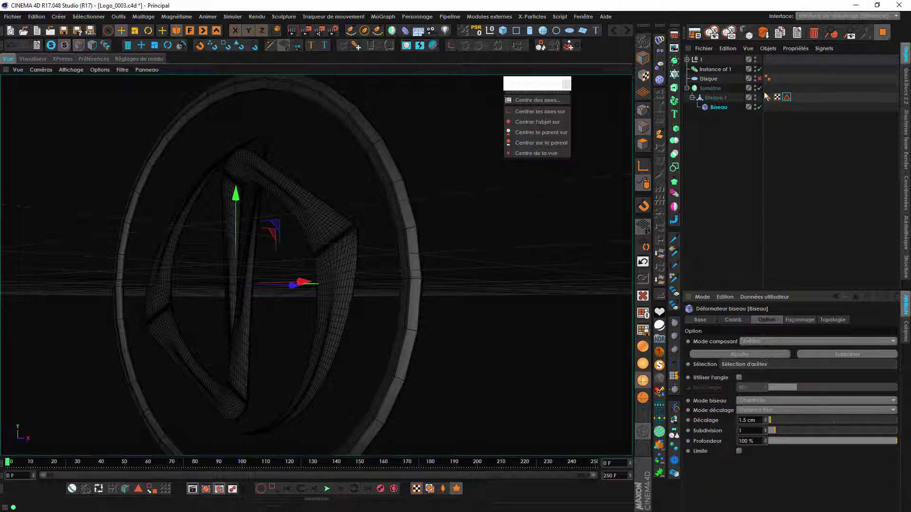
# - Add a subdivision surface (Surface de subdivision) as parent of the Symétrie object
pyautogui.click(710, 88)
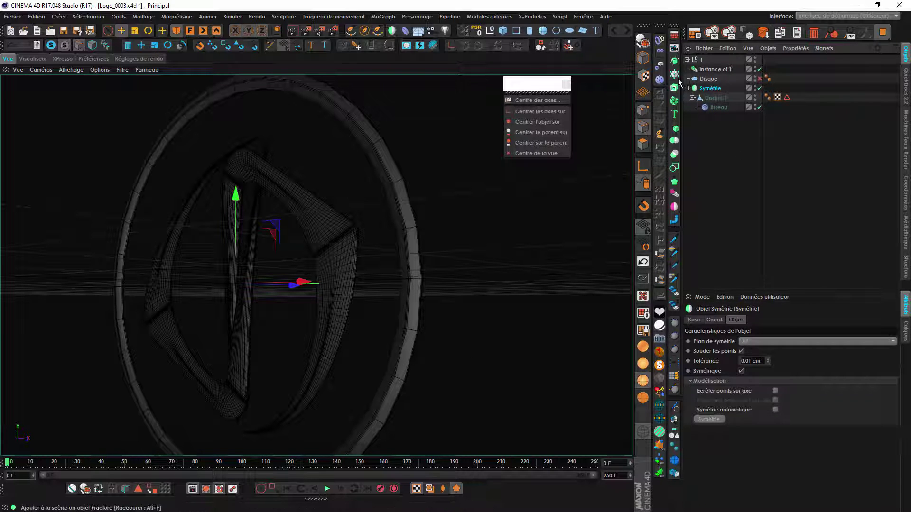
pyautogui.keyDown('alt'); pyautogui.click(674, 61); pyautogui.keyUp('alt')
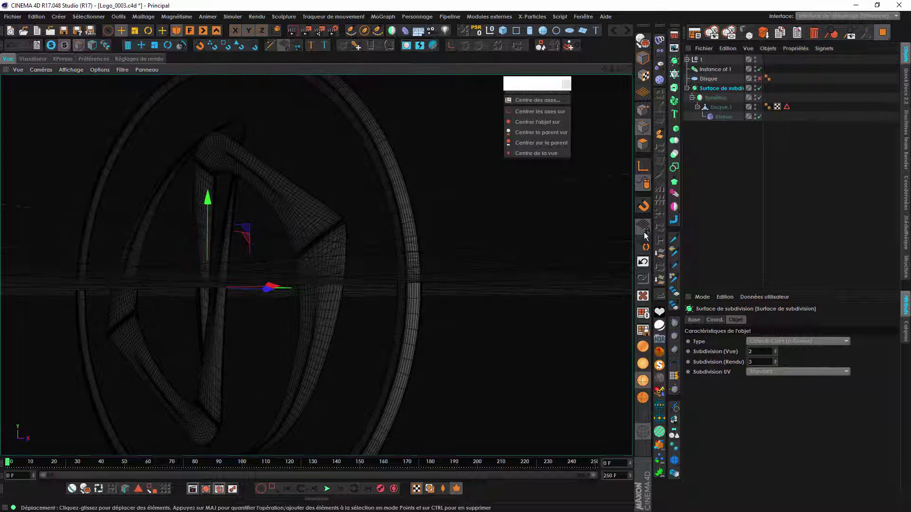
# - Hide the grid (Grille) in the viewport and switch the display to Gouraud shading without mesh lines
pyautogui.click(122, 70)
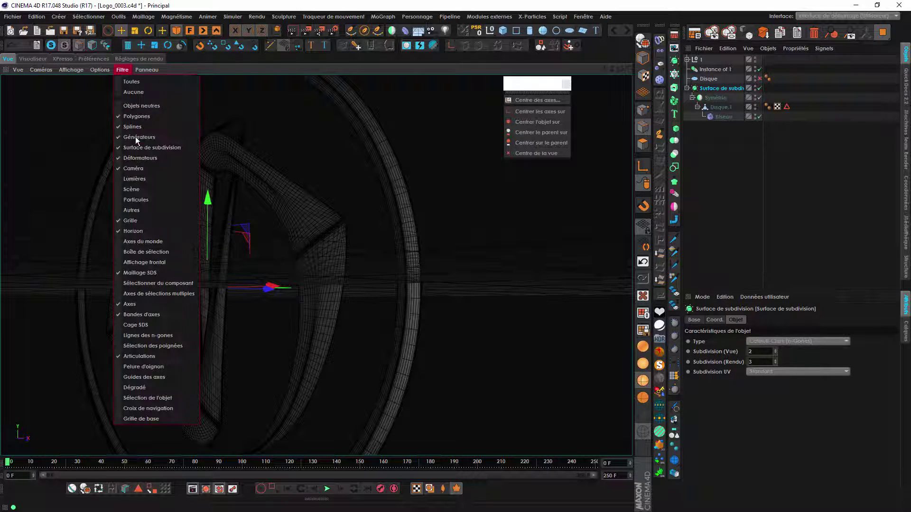
pyautogui.click(141, 221)
pyautogui.moveTo(401, 281)
pyautogui.keyDown('alt'); pyautogui.mouseDown()
pyautogui.moveTo(455, 249)
pyautogui.moveTo(508, 254)
pyautogui.moveTo(463, 260)
pyautogui.mouseUp(); pyautogui.keyUp('alt')
pyautogui.press('n')
pyautogui.press('a')
pyautogui.scroll(-5, 464, 261)
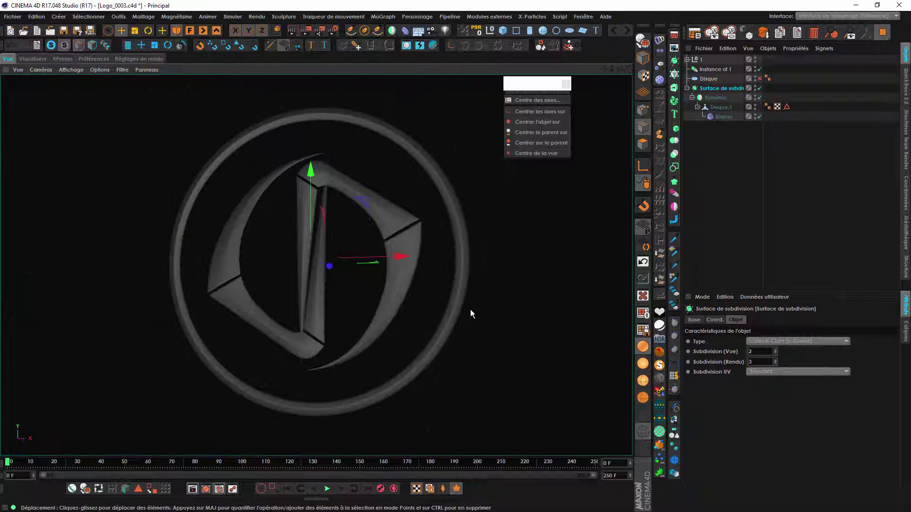
pyautogui.keyDown('alt'); pyautogui.moveTo(471, 310); pyautogui.dragTo(241, 210); pyautogui.keyUp('alt')
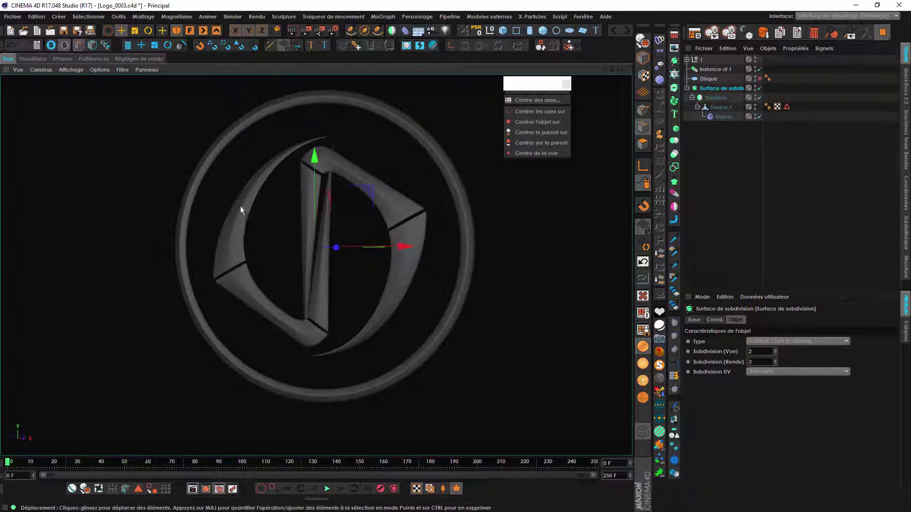
pyautogui.keyDown('alt'); pyautogui.moveTo(465, 203); pyautogui.dragTo(502, 198, button='right'); pyautogui.keyUp('alt')
pyautogui.keyDown('alt'); pyautogui.moveTo(480, 227); pyautogui.dragTo(522, 249); pyautogui.keyUp('alt')
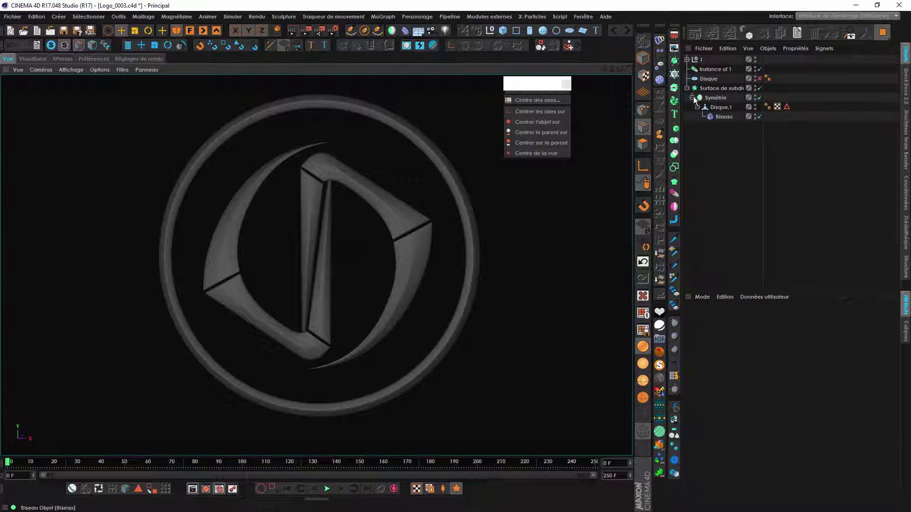
# - Rename the ring's subdivision surface object to Border and deselect it
pyautogui.doubleClick(721, 88)
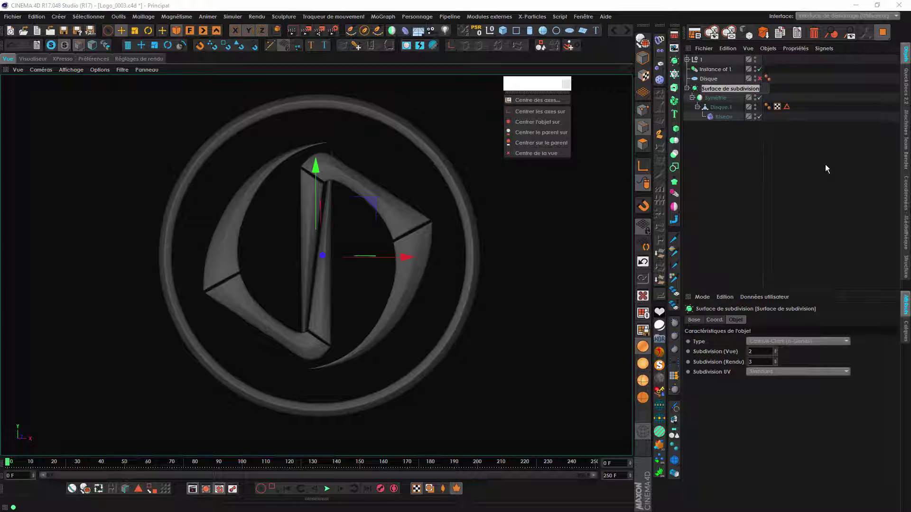
pyautogui.write('Border')
pyautogui.press('Return')
pyautogui.click(702, 216)
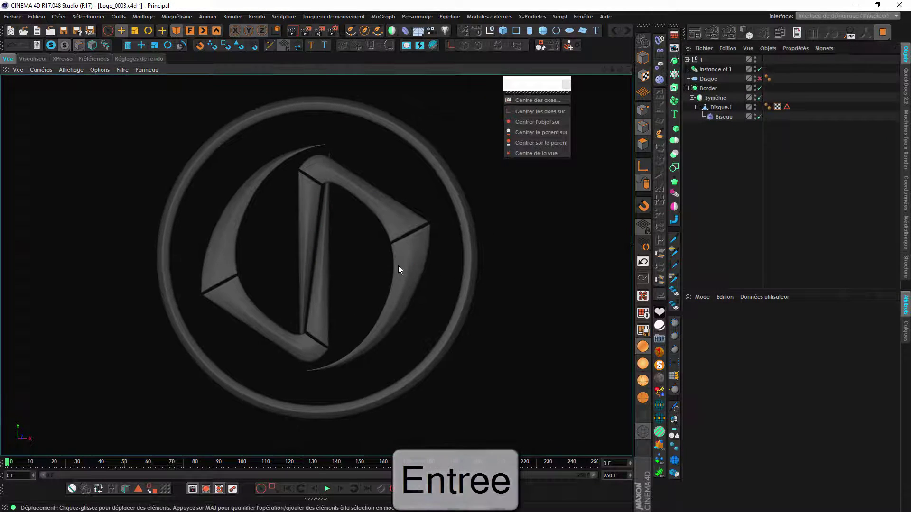
pyautogui.keyDown('alt'); pyautogui.moveTo(415, 229); pyautogui.dragTo(404, 223, button='middle'); pyautogui.keyUp('alt')
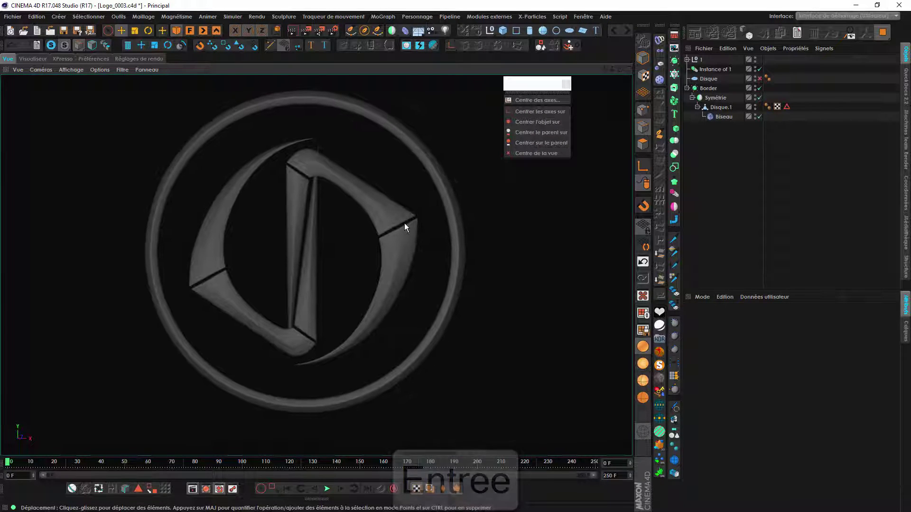
pyautogui.keyDown('alt'); pyautogui.moveTo(419, 272); pyautogui.dragTo(535, 275); pyautogui.keyUp('alt')
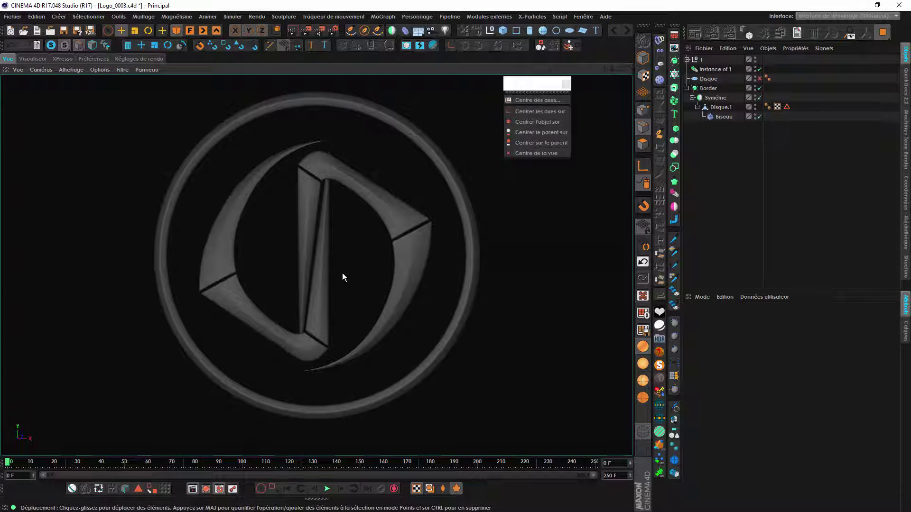